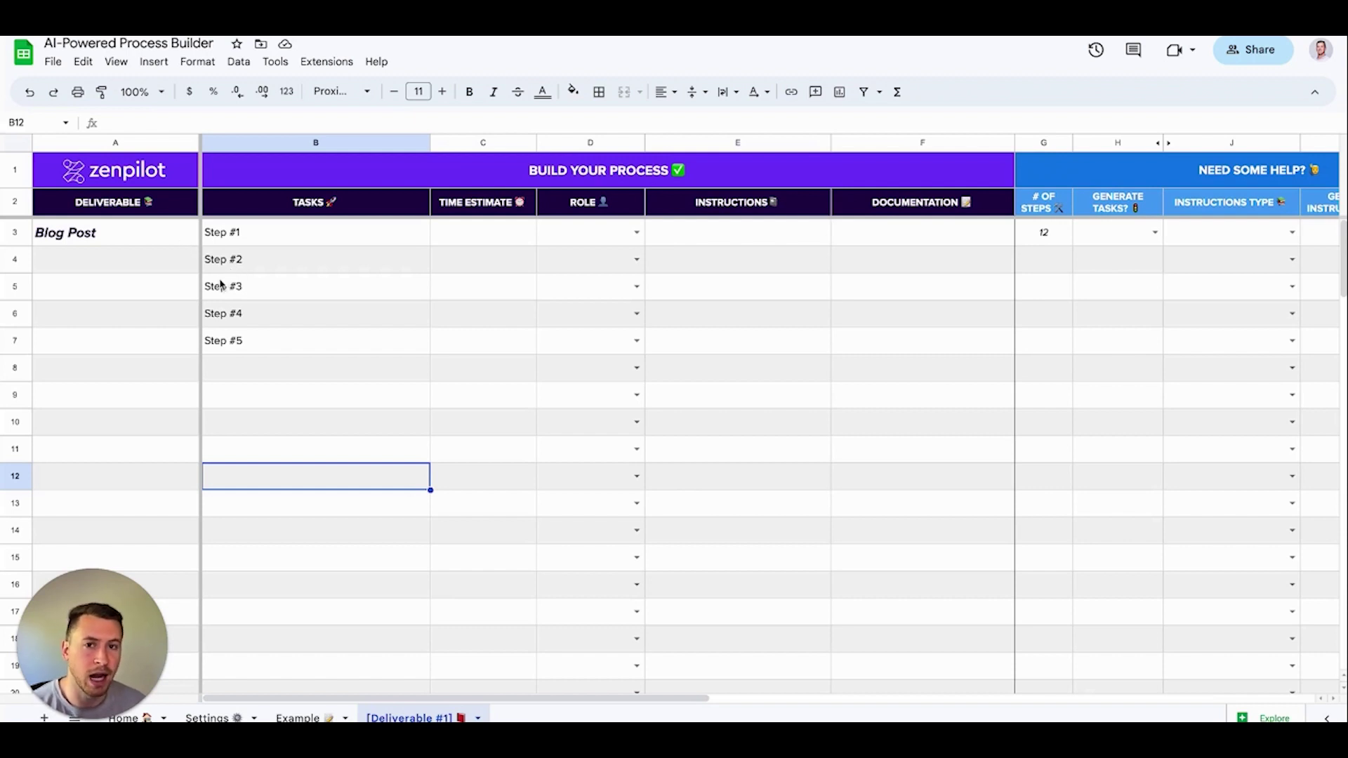
{"action": "left_click", "coordinate": [295, 286]}
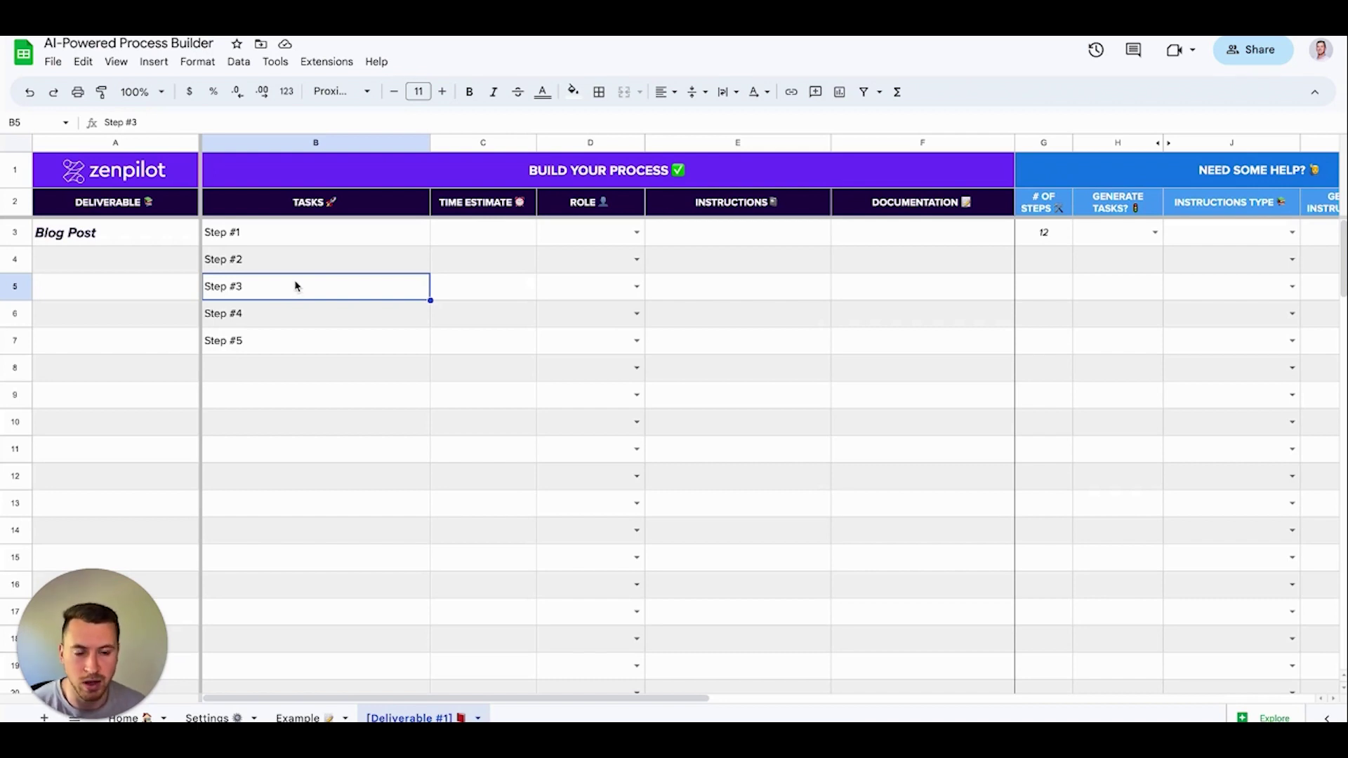
{"action": "left_click", "coordinate": [360, 315]}
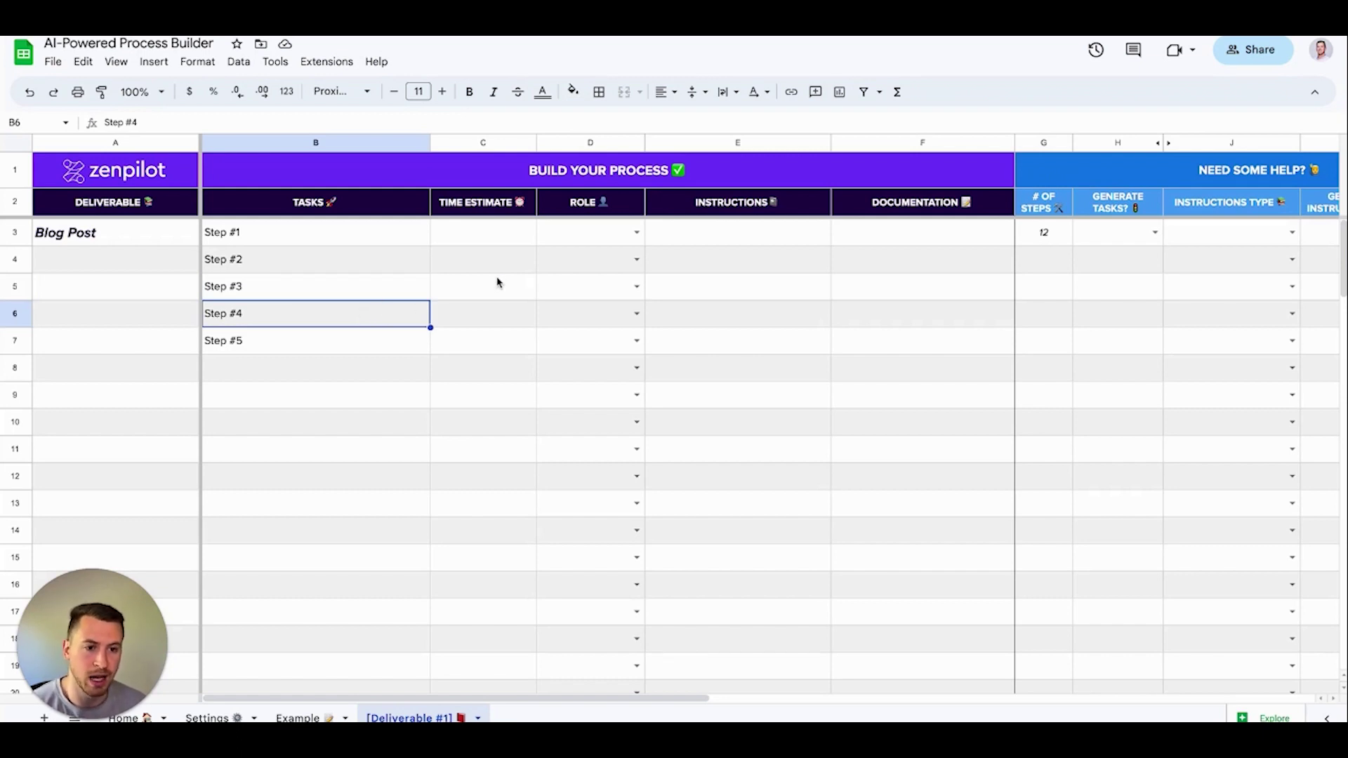
{"action": "left_click", "coordinate": [170, 236]}
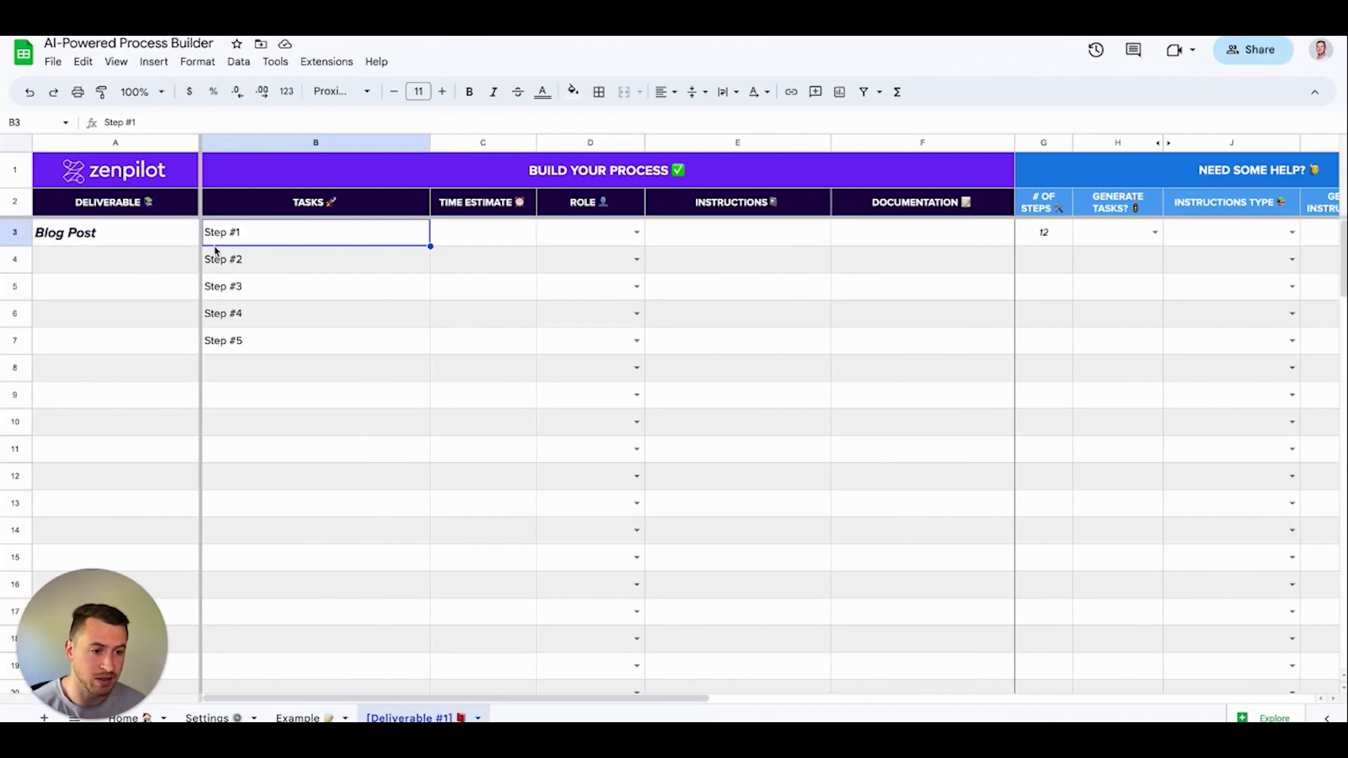
{"action": "left_click_drag", "start_coordinate": [250, 242], "coordinate": [262, 340]}
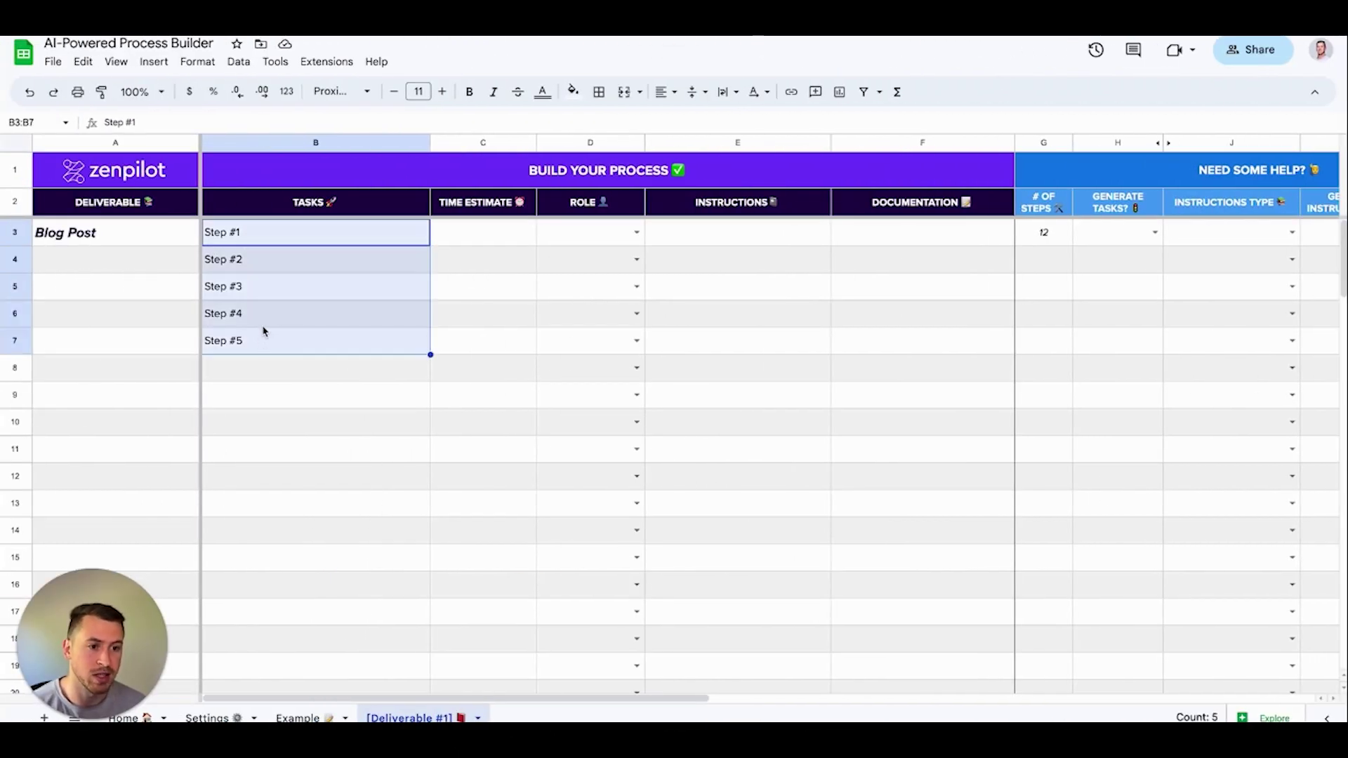
{"action": "left_click", "coordinate": [114, 244]}
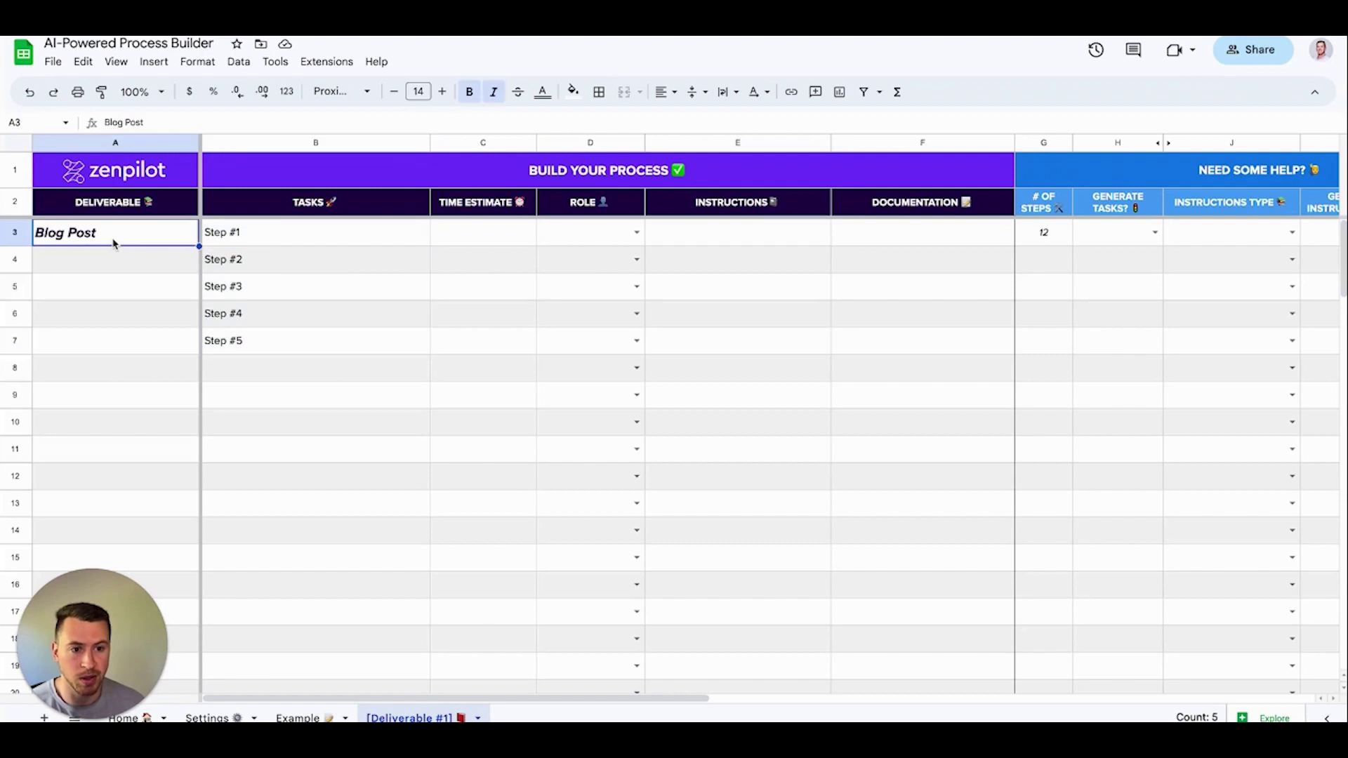
{"action": "left_click_drag", "start_coordinate": [259, 245], "coordinate": [262, 337]}
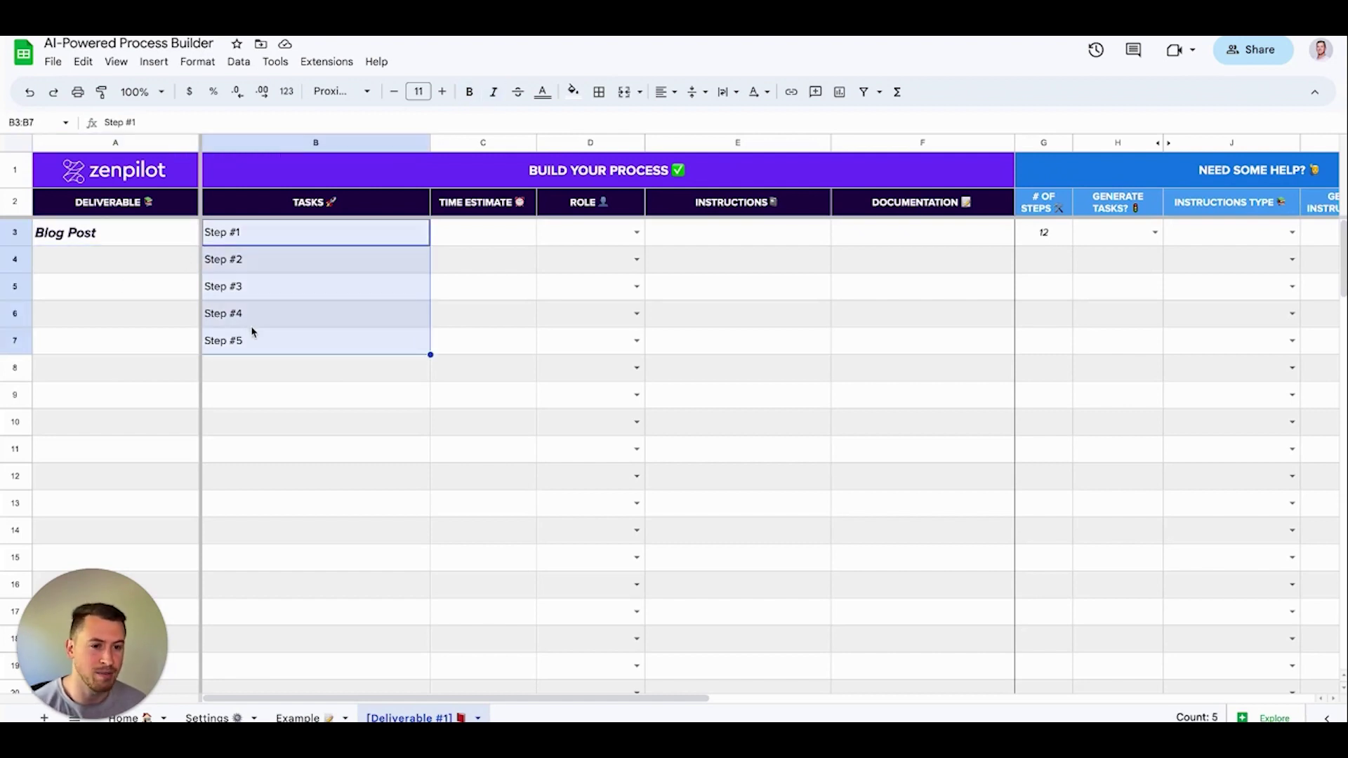
{"action": "left_click", "coordinate": [261, 422]}
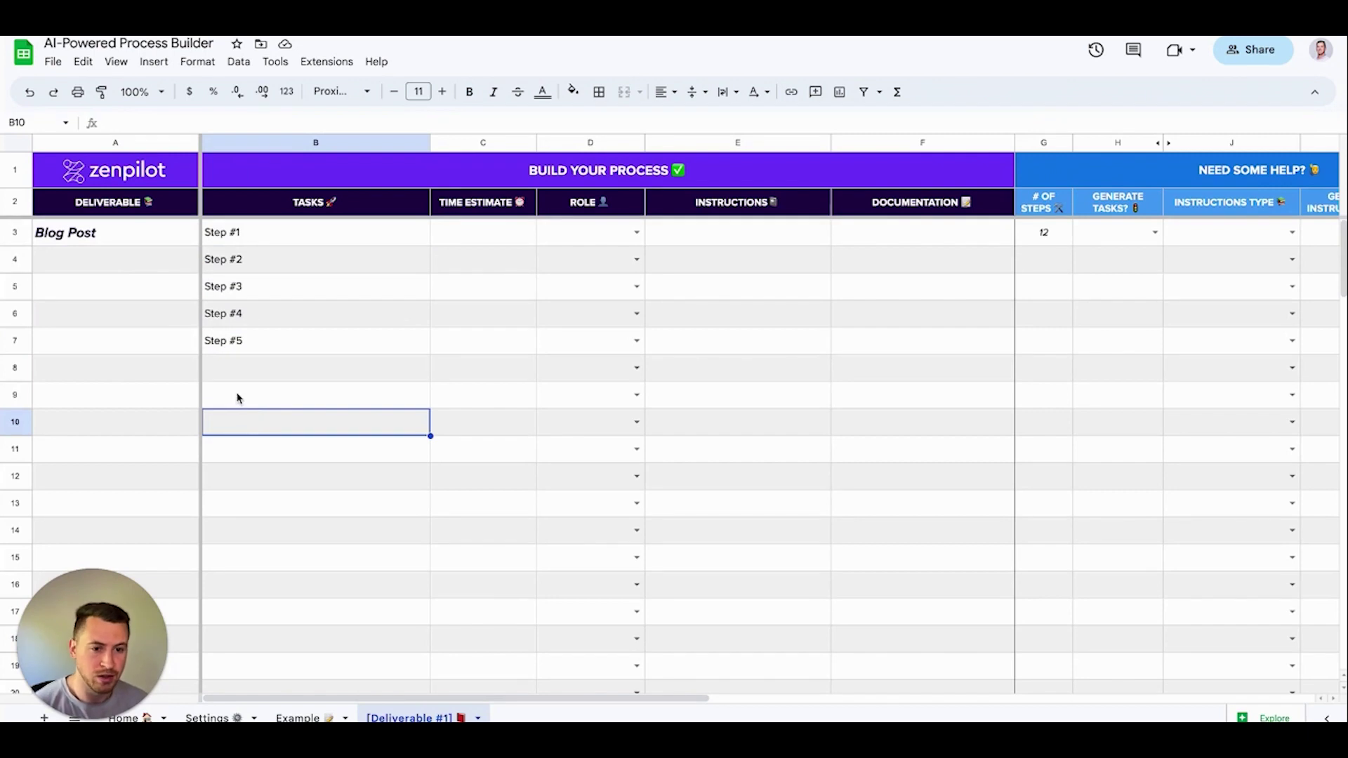
{"action": "left_click", "coordinate": [309, 388]}
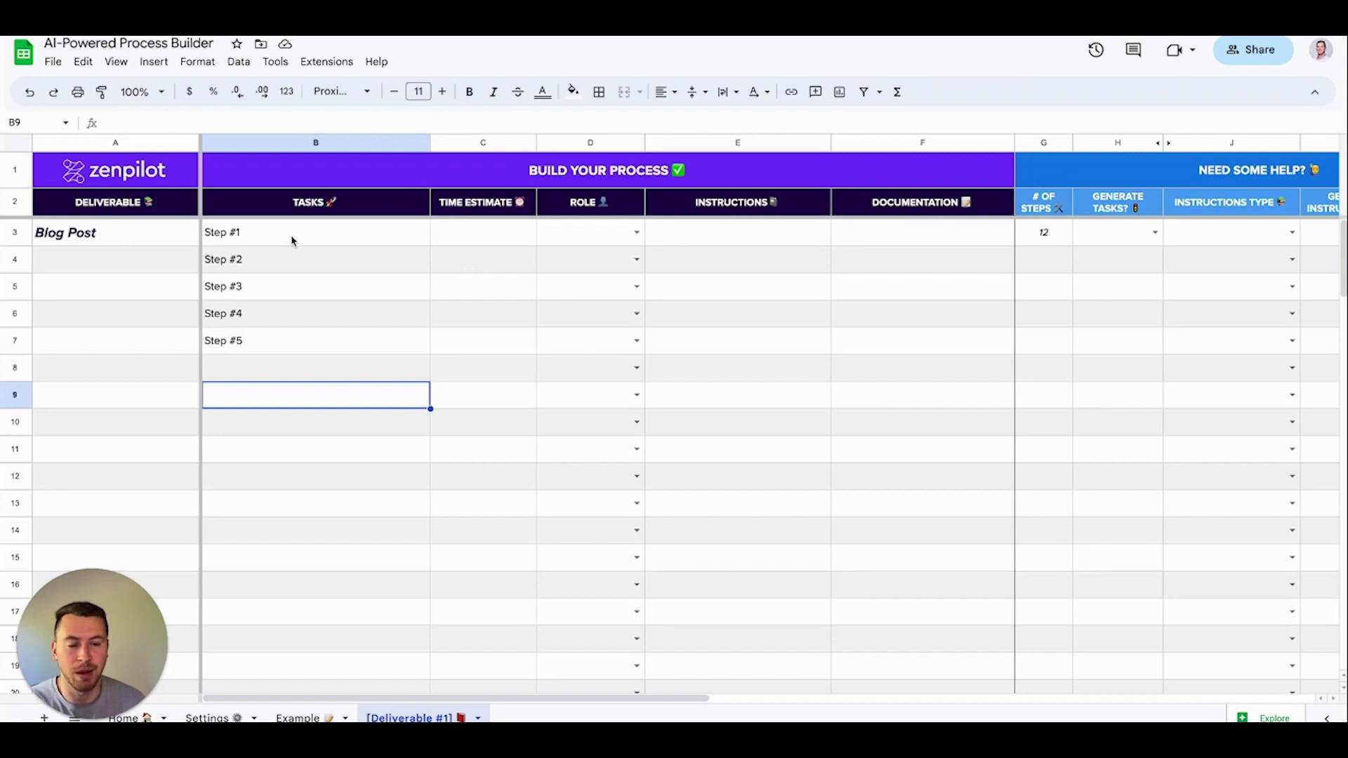
{"action": "left_click", "coordinate": [306, 349]}
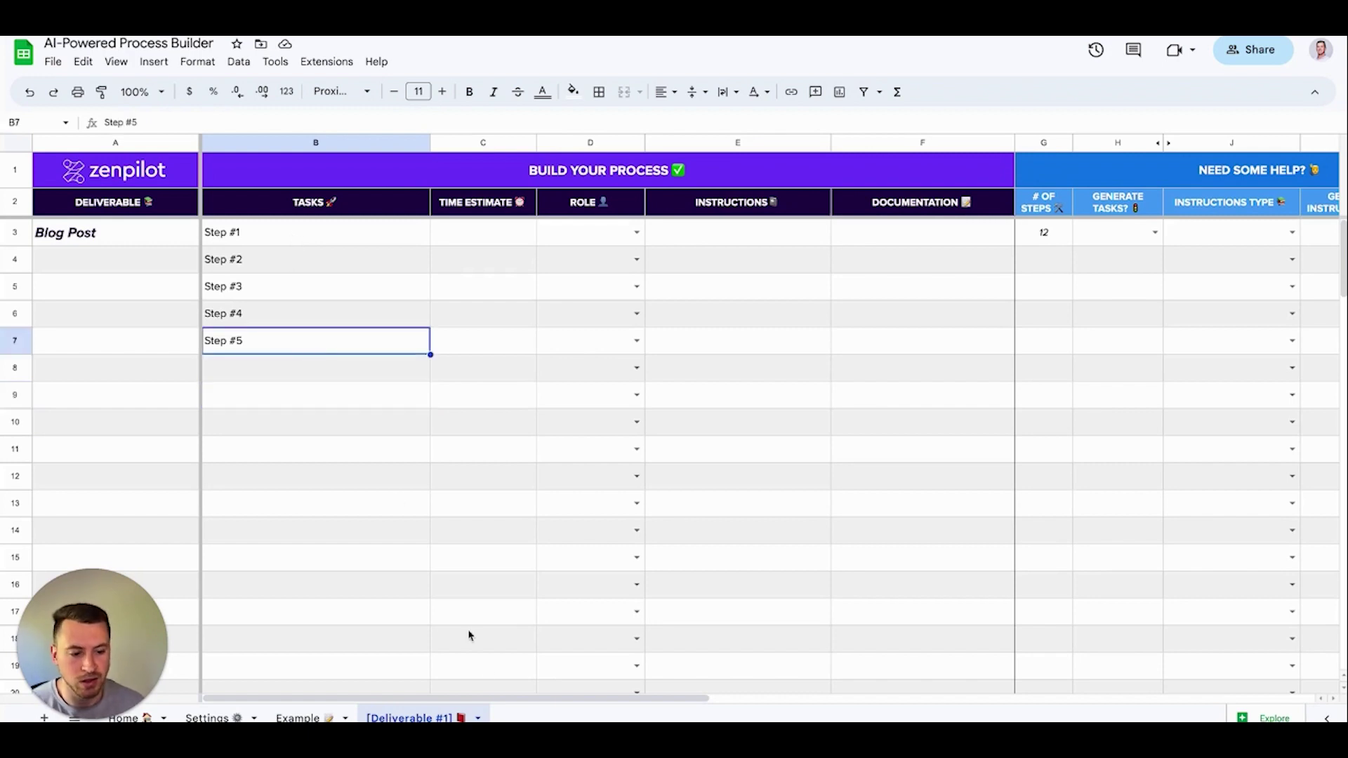
Set the Blog Post deliverable's number of steps to 15 and set its Generate Tasks option to Yes.
{"action": "left_click_drag", "start_coordinate": [533, 699], "coordinate": [889, 686]}
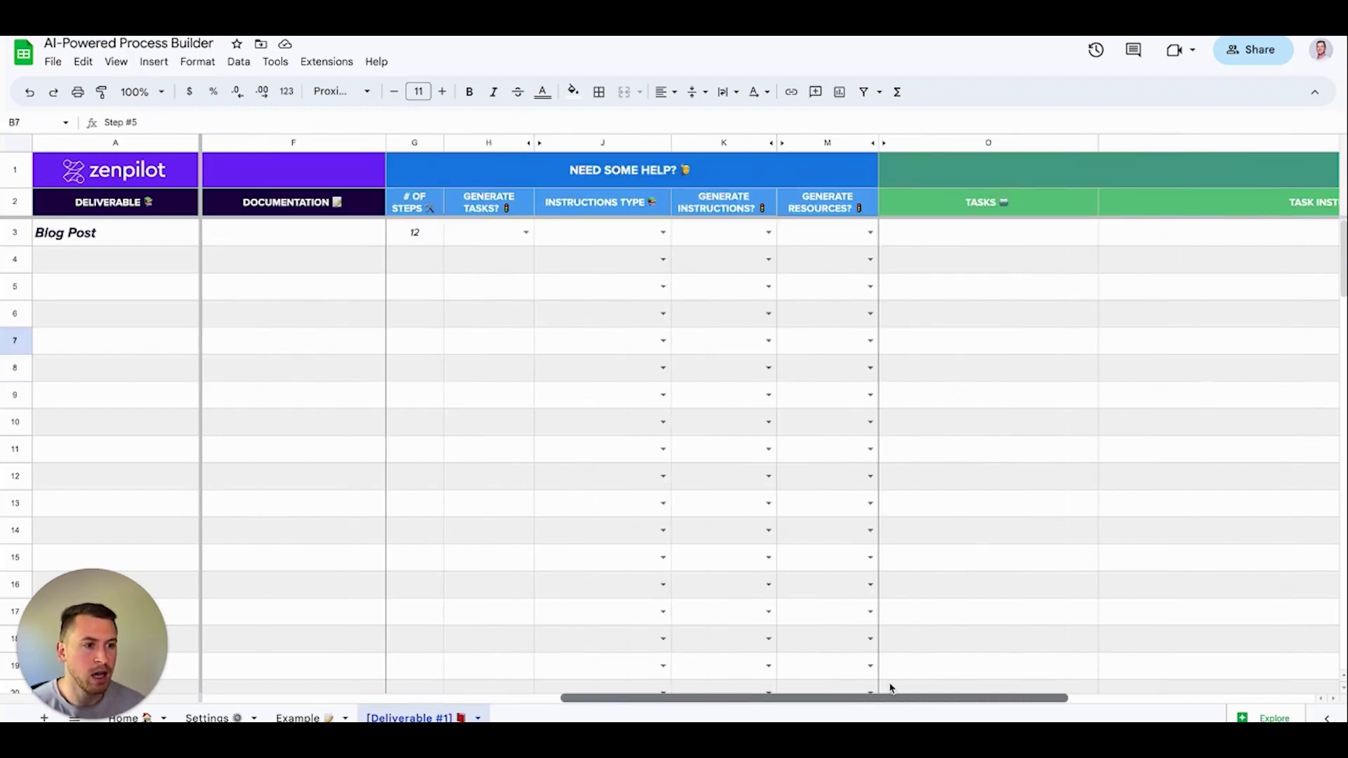
{"action": "left_click", "coordinate": [427, 229]}
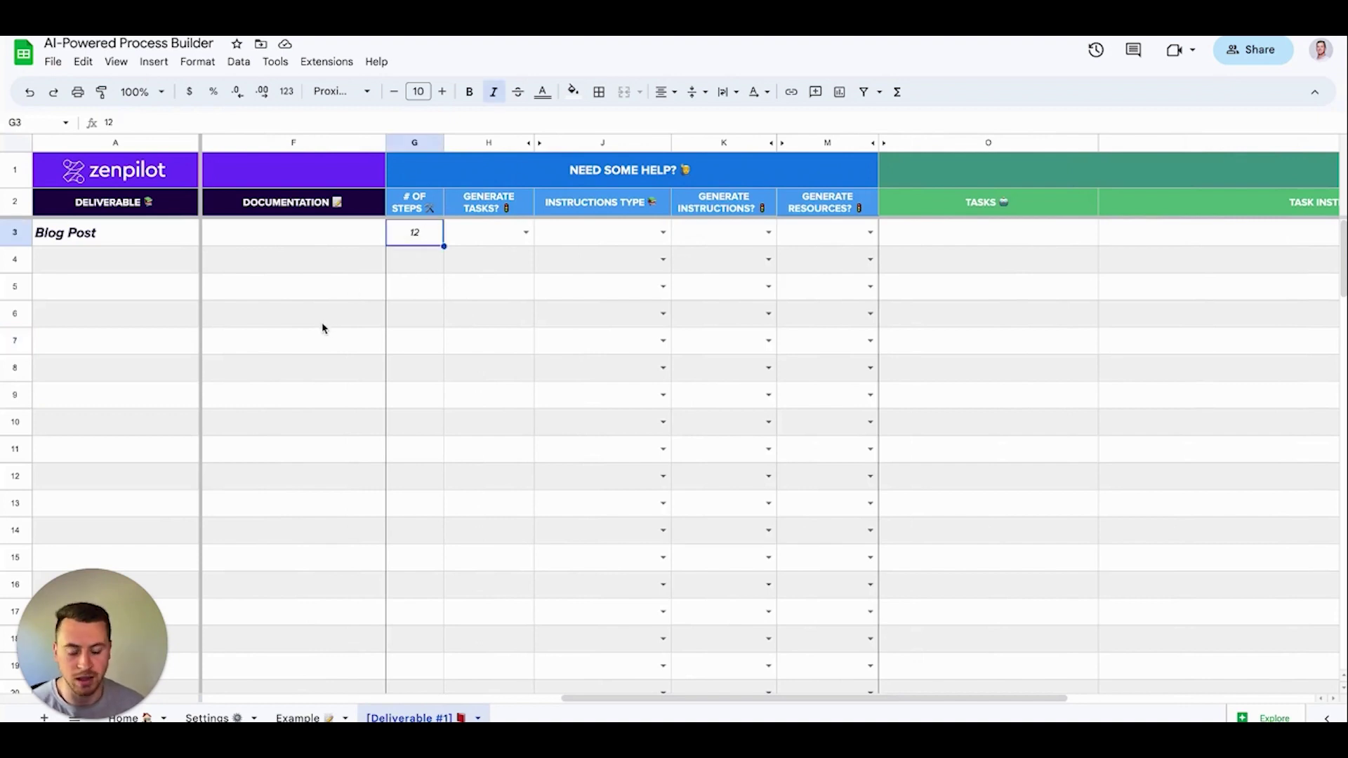
{"action": "type", "text": "15"}
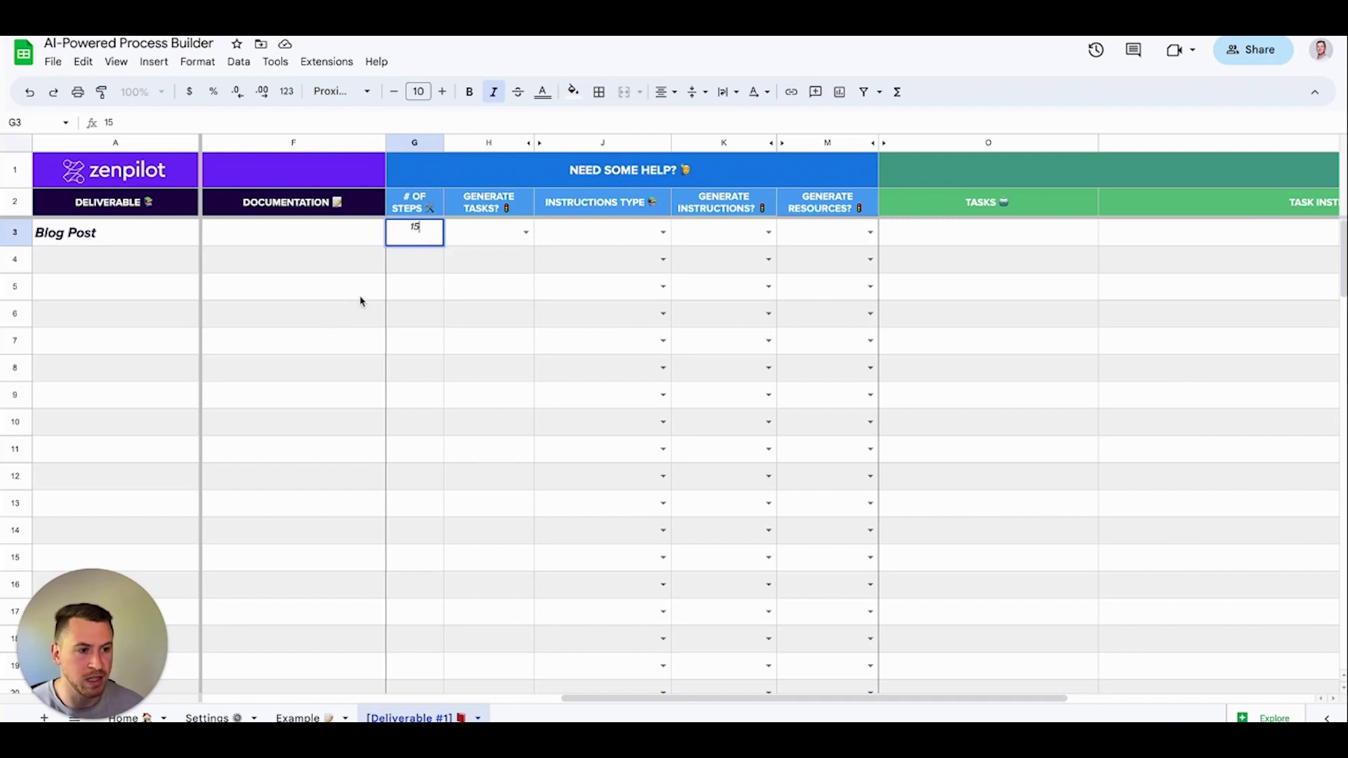
{"action": "left_click", "coordinate": [421, 297]}
{"action": "left_click", "coordinate": [526, 233]}
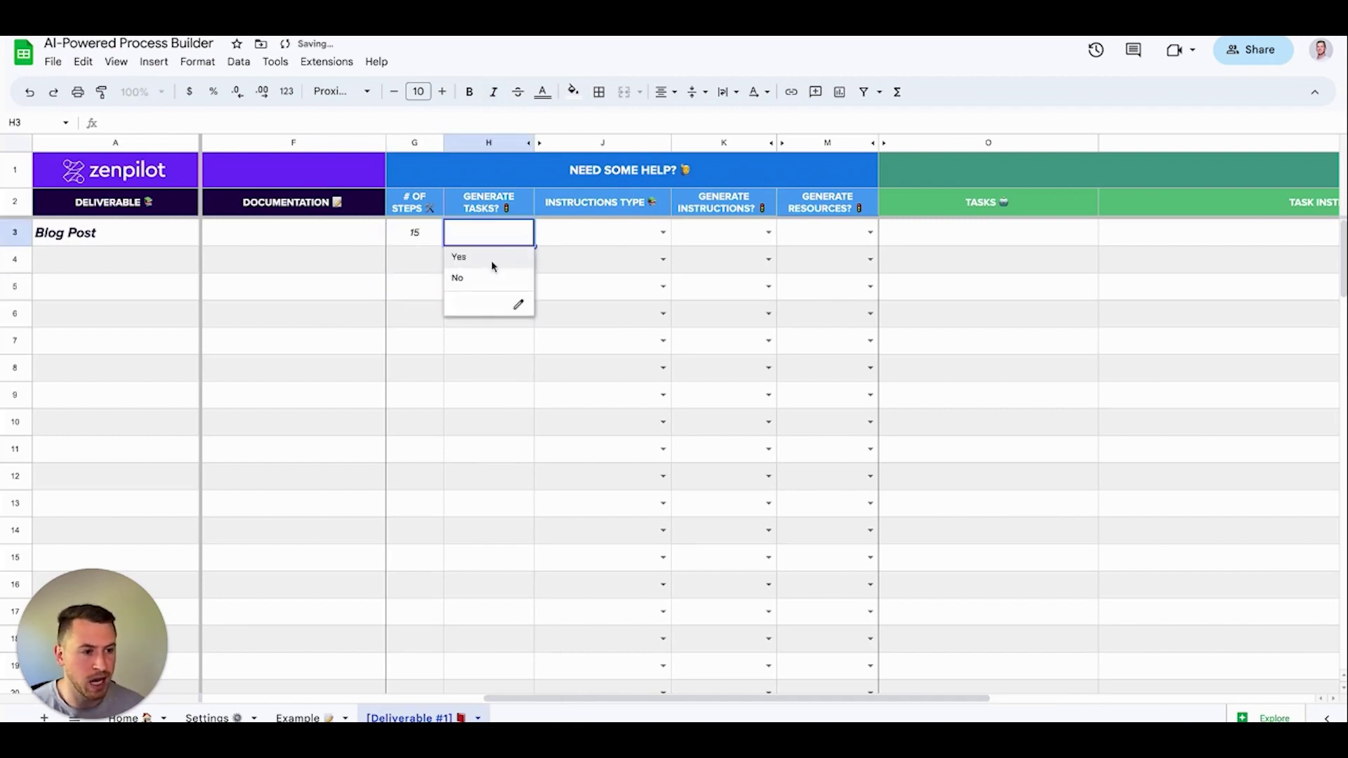
{"action": "left_click", "coordinate": [490, 261]}
{"action": "mouse_move", "coordinate": [1035, 244]}
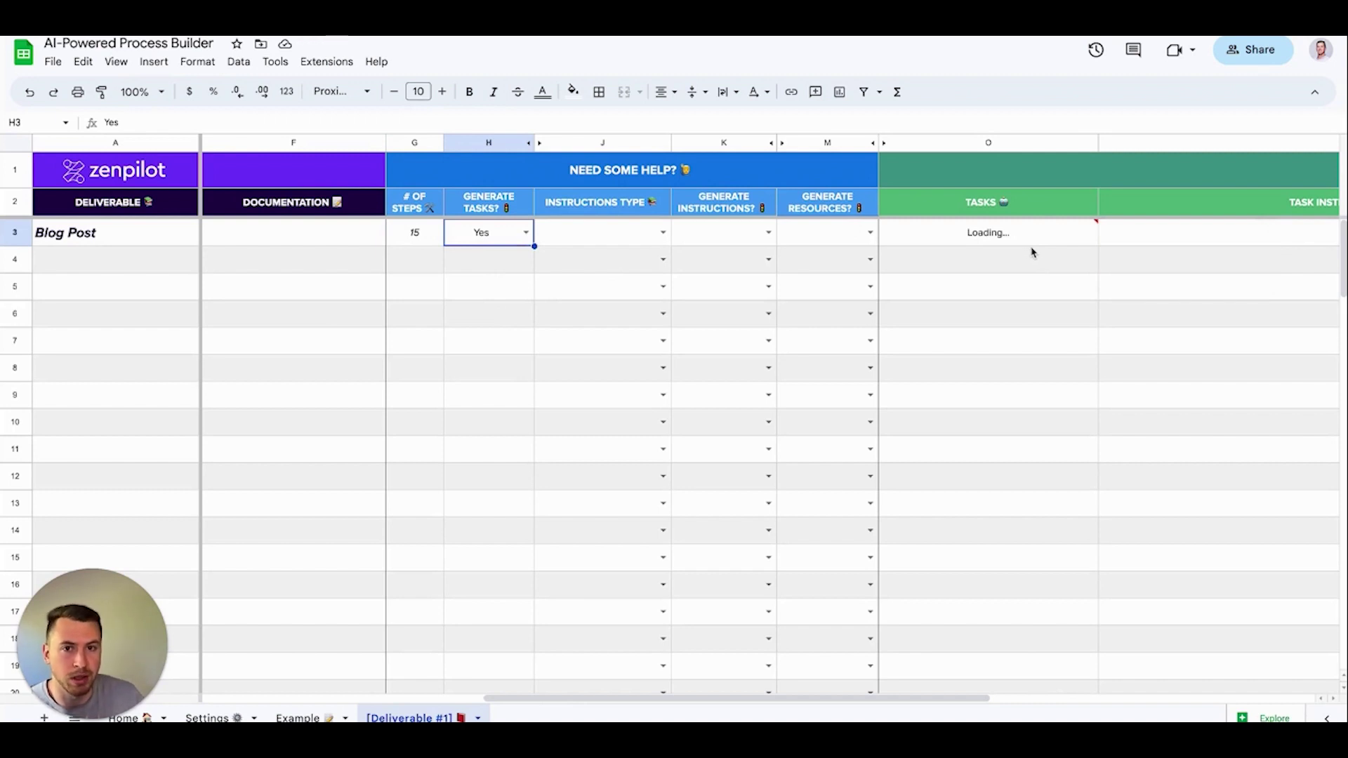
Review the generated tasks listed for the Blog Post deliverable in the green Tasks column.
{"action": "left_click", "coordinate": [1002, 284]}
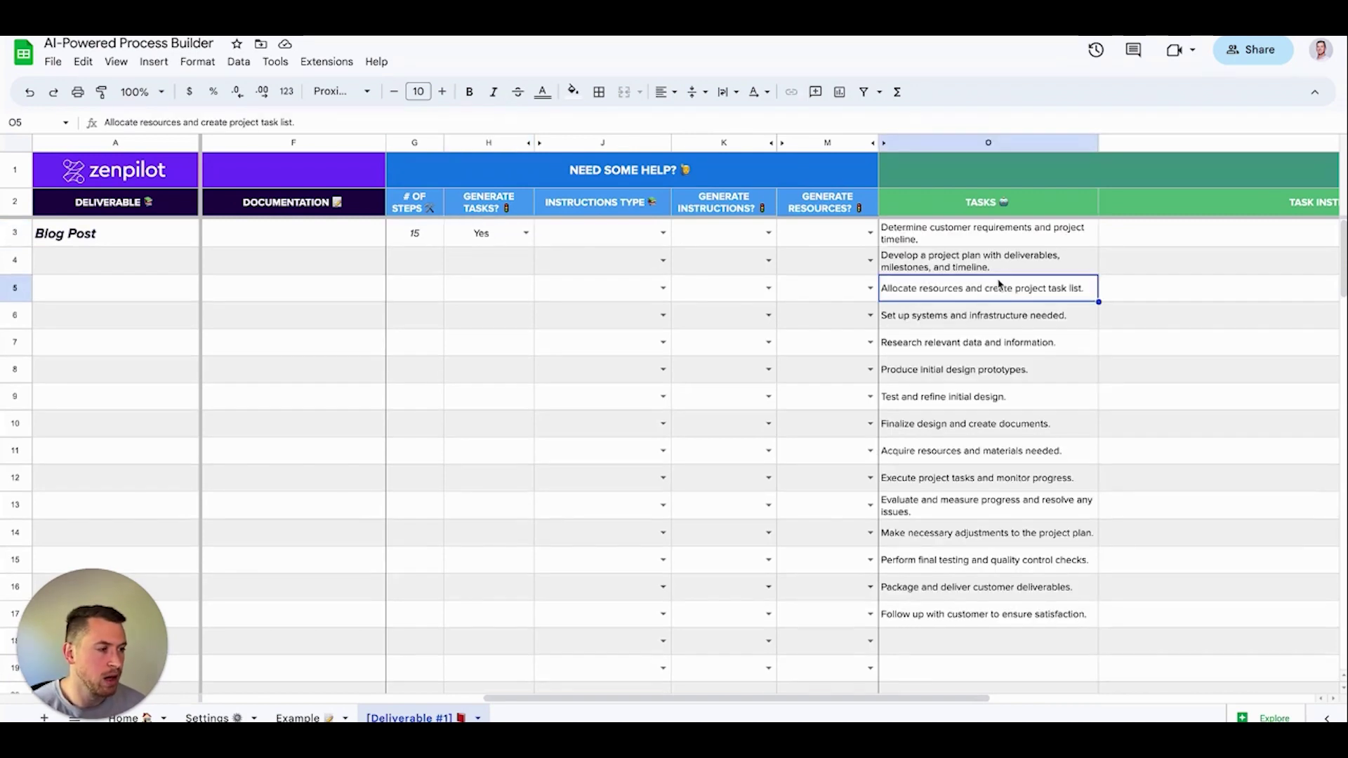
{"action": "left_click", "coordinate": [967, 239]}
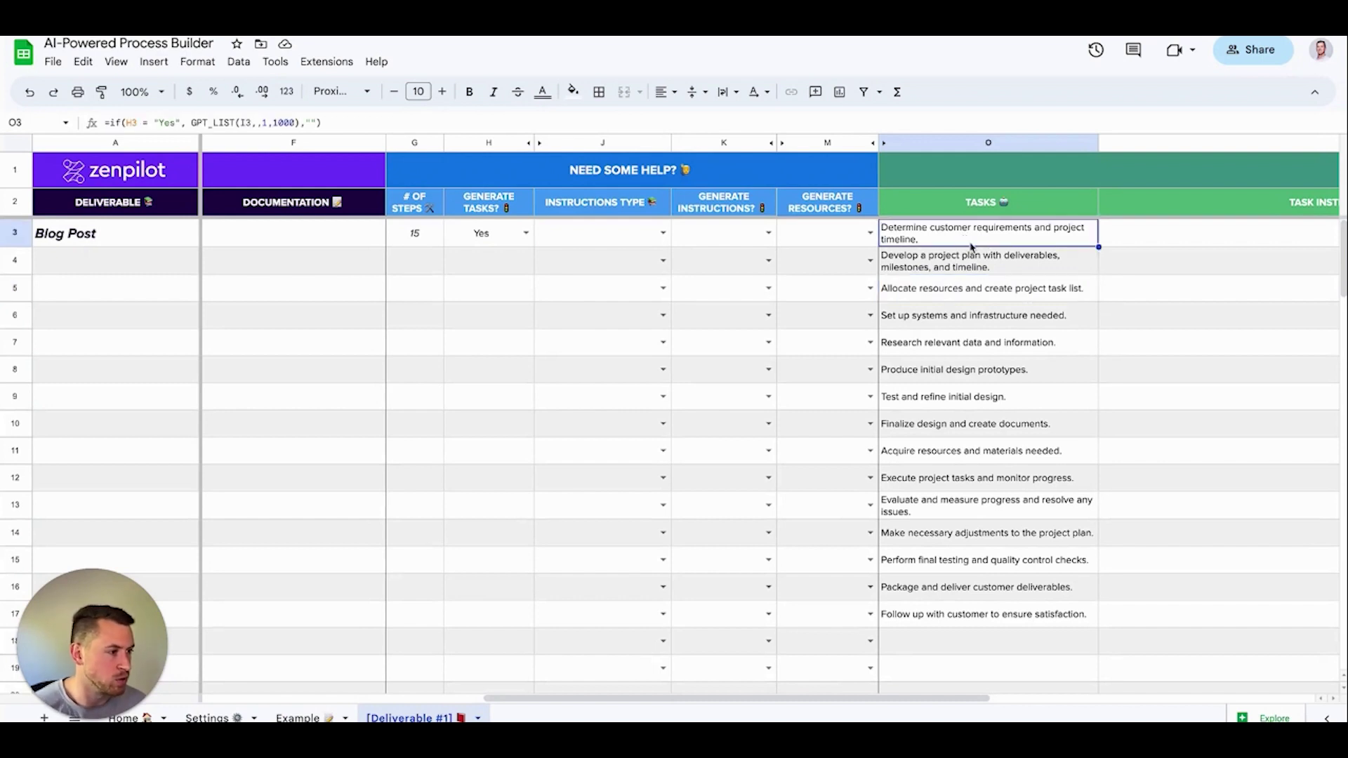
{"action": "left_click", "coordinate": [974, 266]}
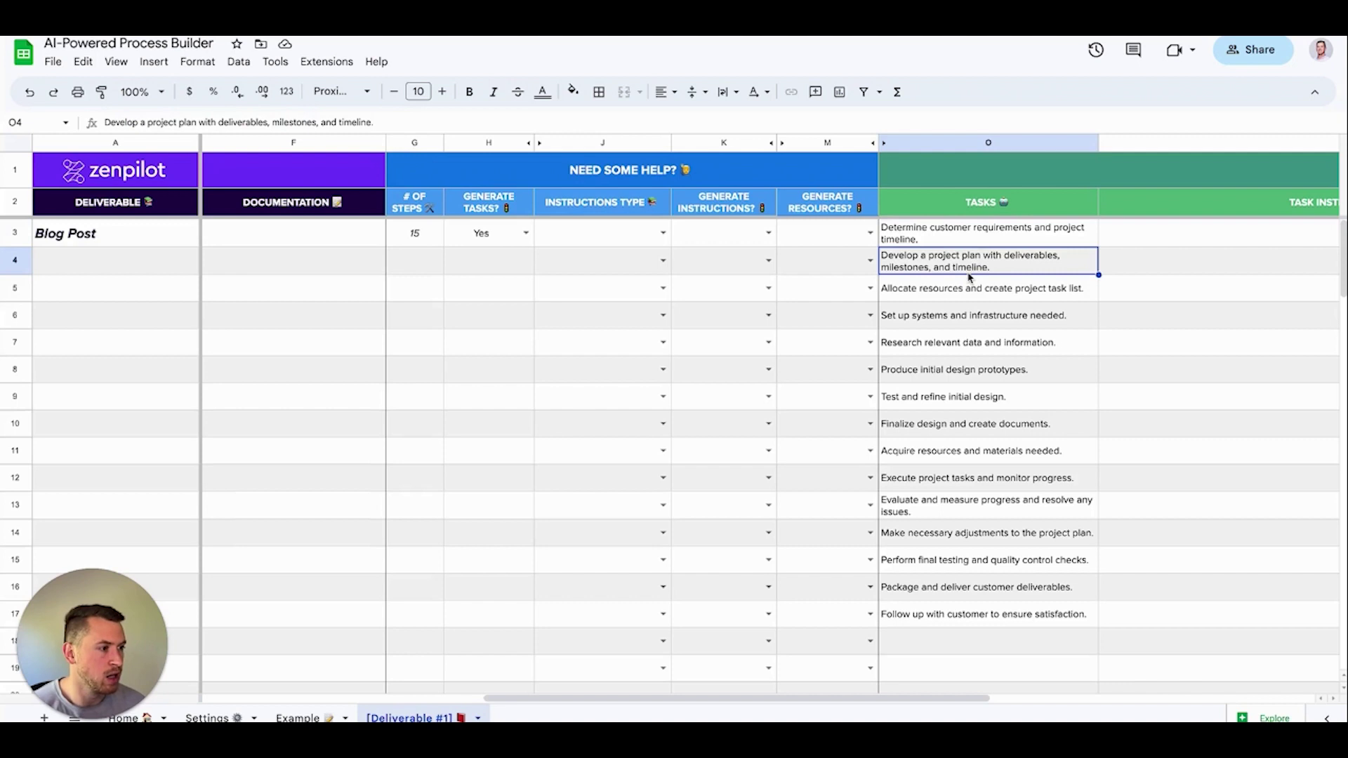
{"action": "left_click", "coordinate": [973, 289]}
{"action": "left_click", "coordinate": [994, 330]}
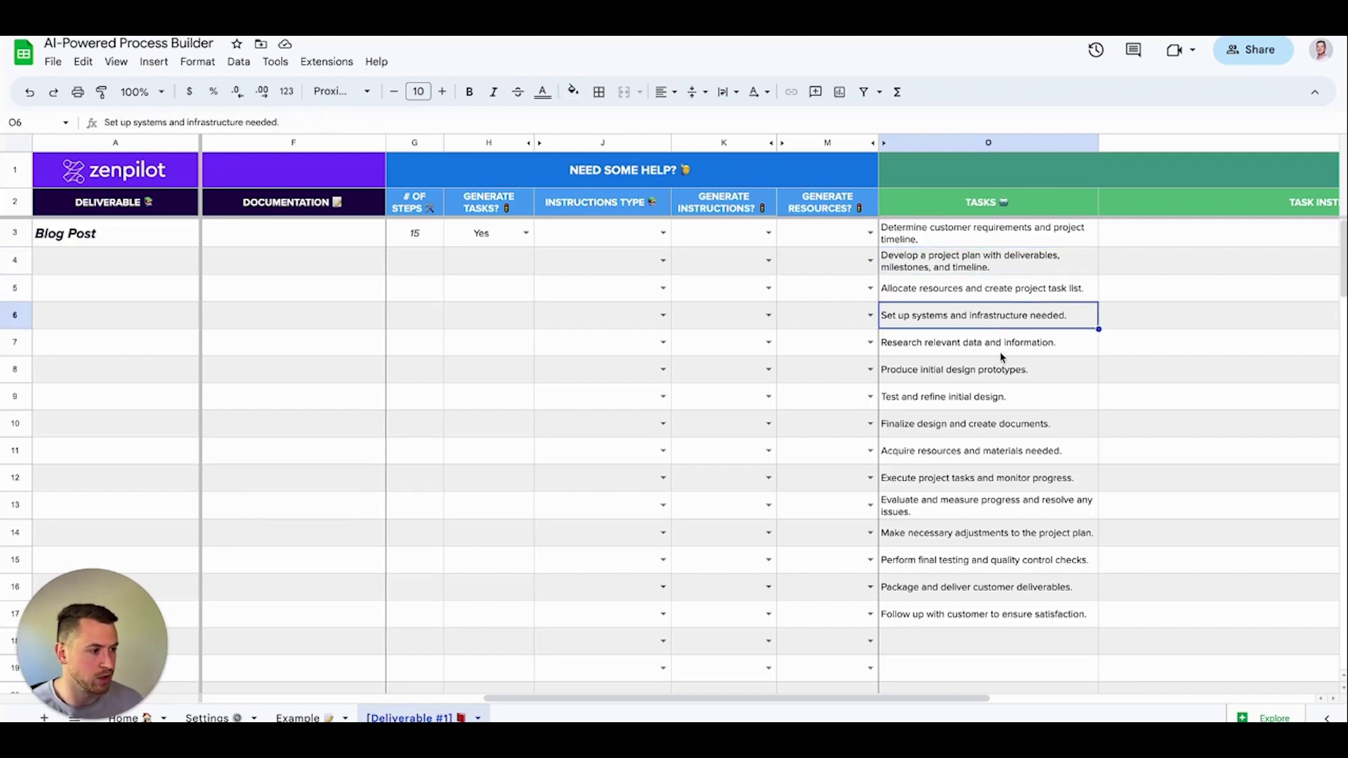
{"action": "left_click", "coordinate": [998, 352]}
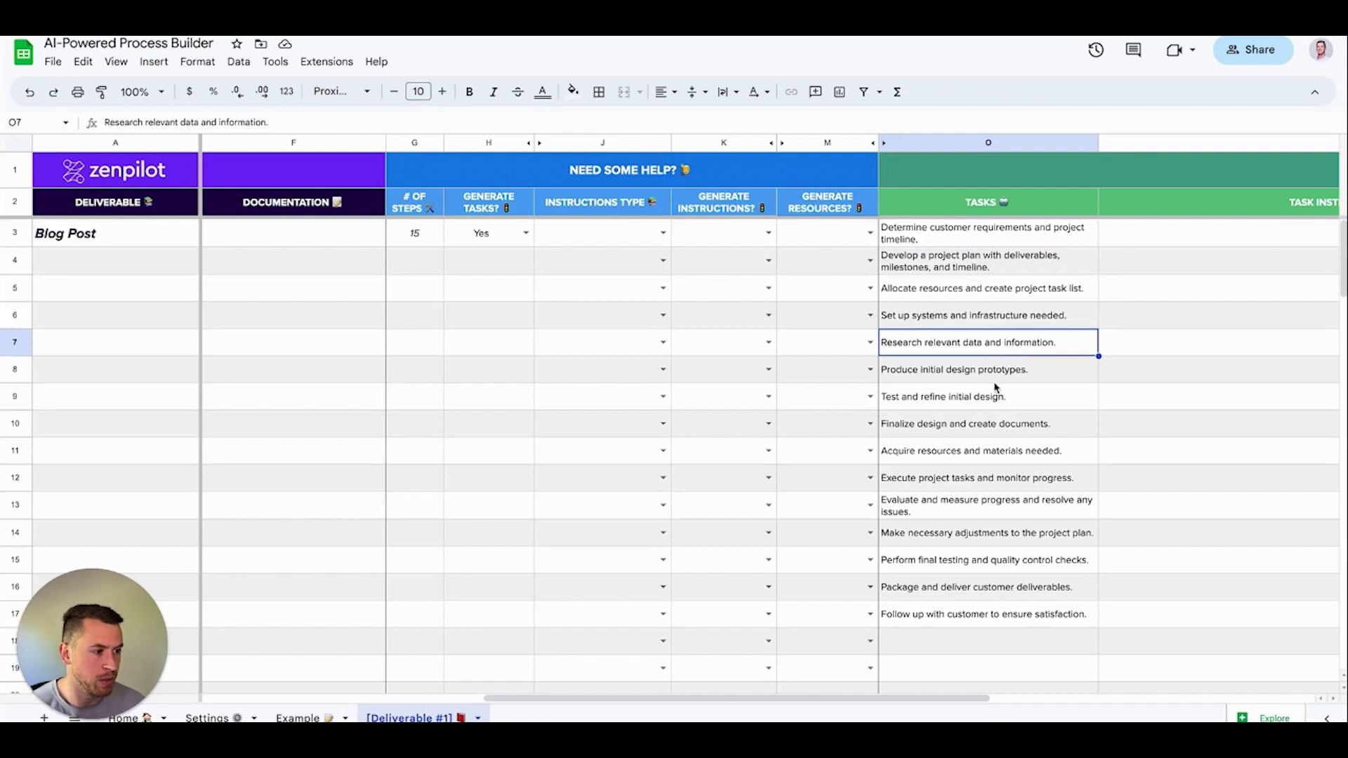
{"action": "left_click_drag", "start_coordinate": [941, 244], "coordinate": [996, 627]}
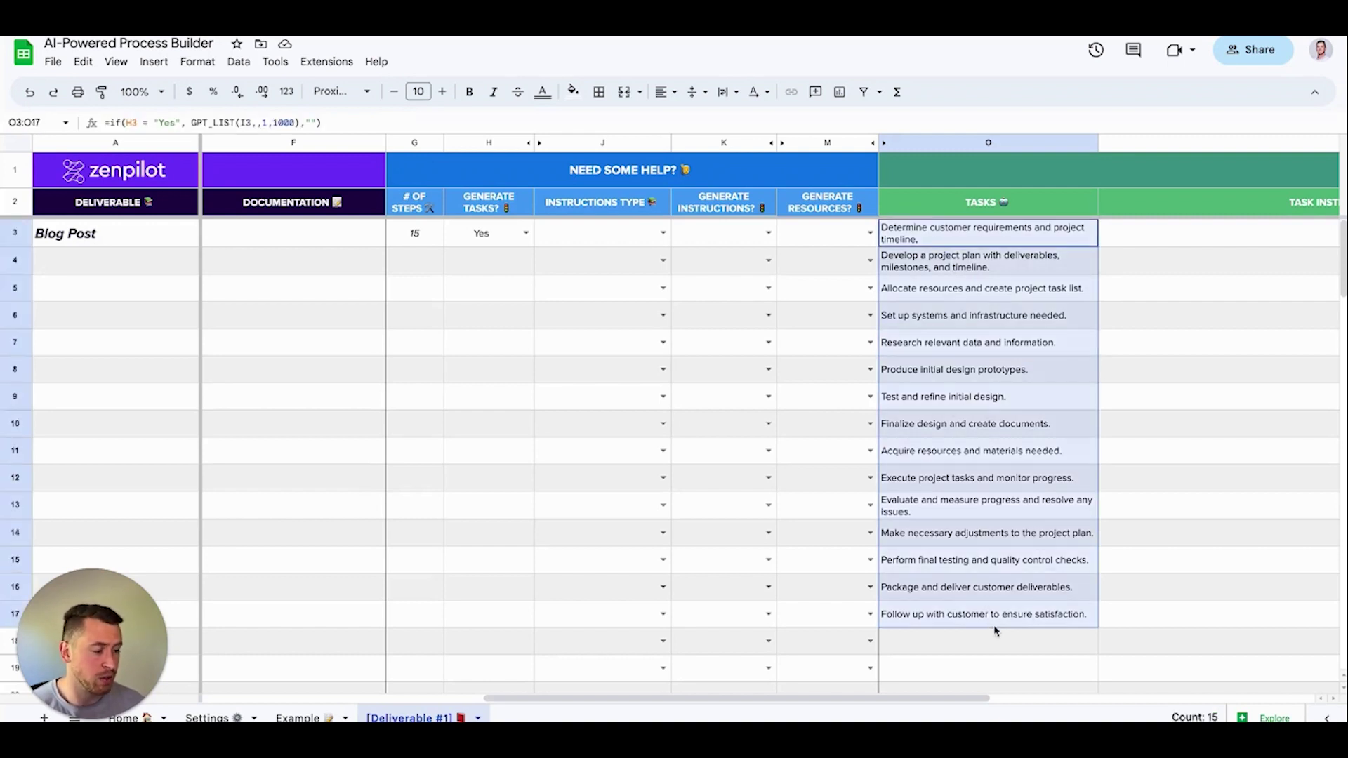
{"action": "left_click", "coordinate": [978, 483]}
{"action": "left_click", "coordinate": [941, 241]}
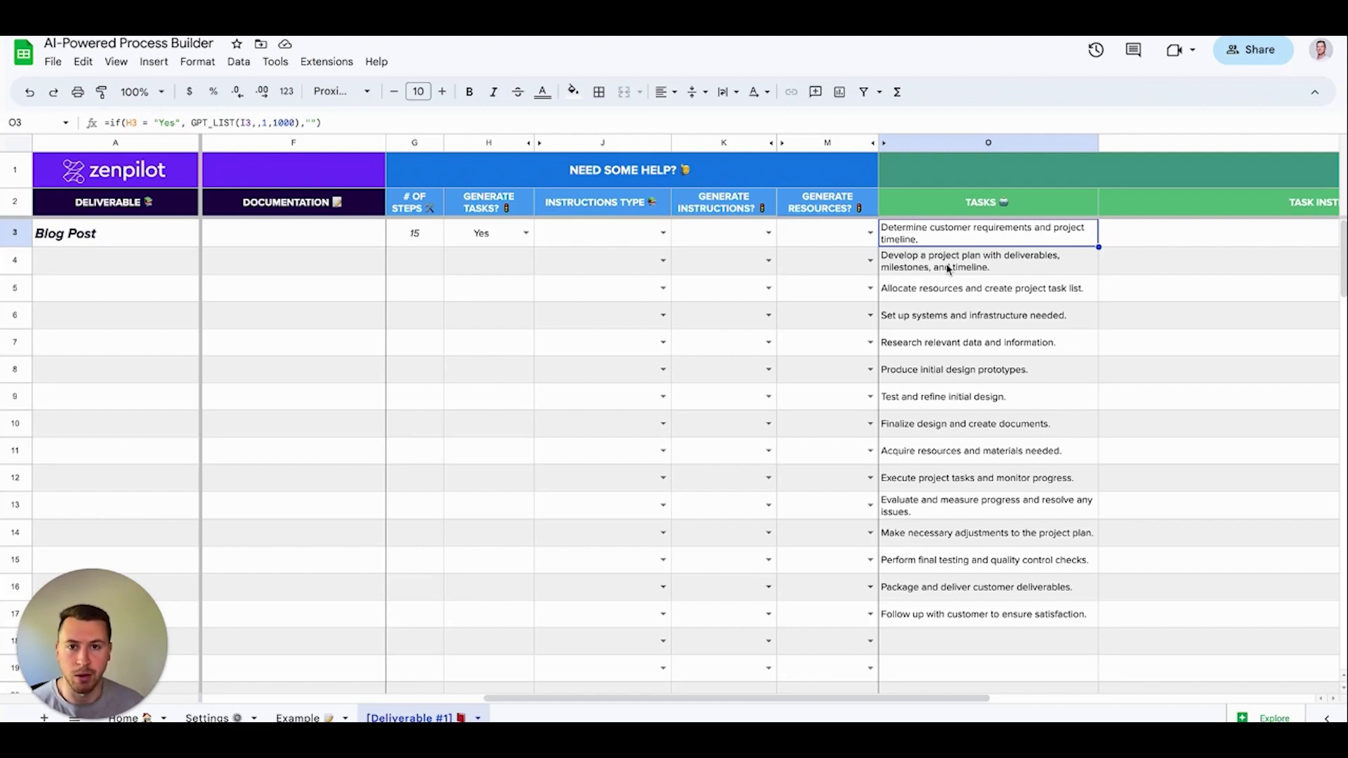
{"action": "left_click_drag", "start_coordinate": [970, 239], "coordinate": [974, 345]}
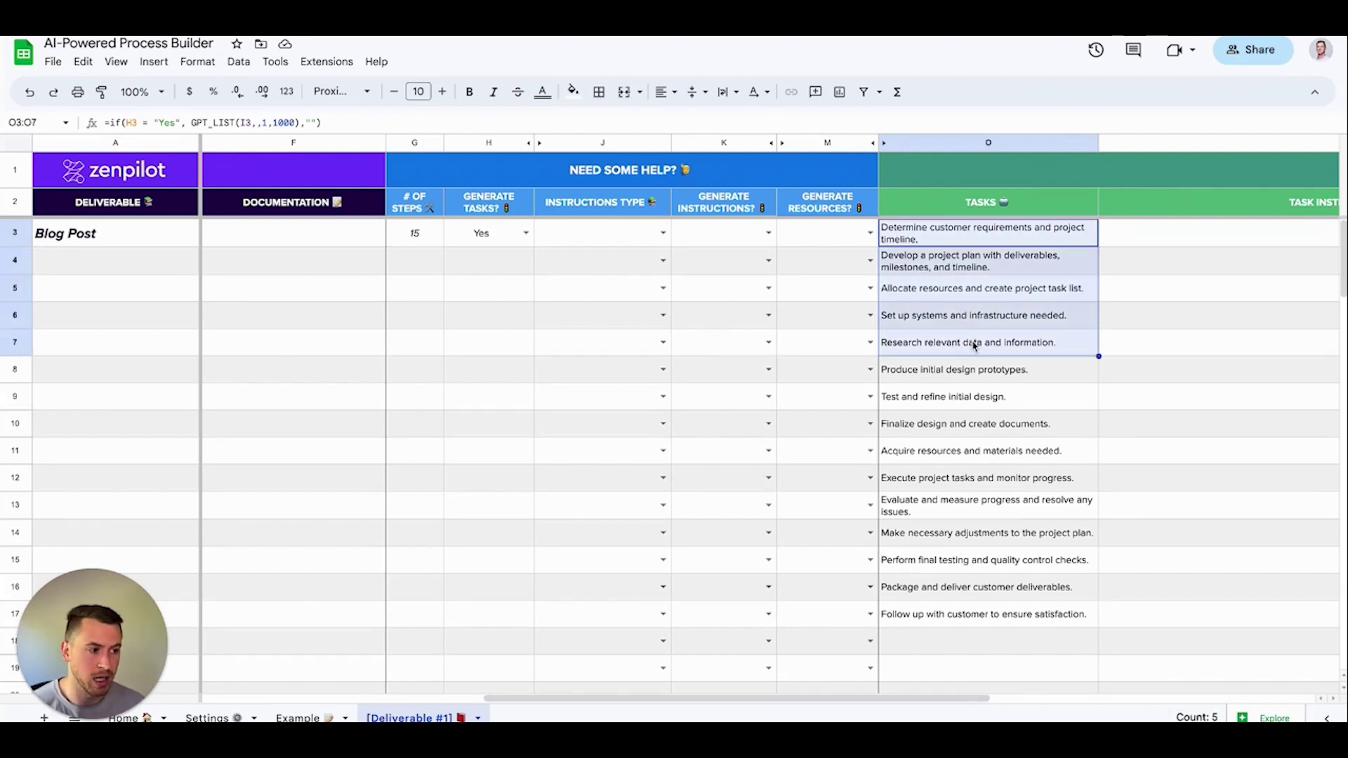
{"action": "left_click", "coordinate": [973, 346]}
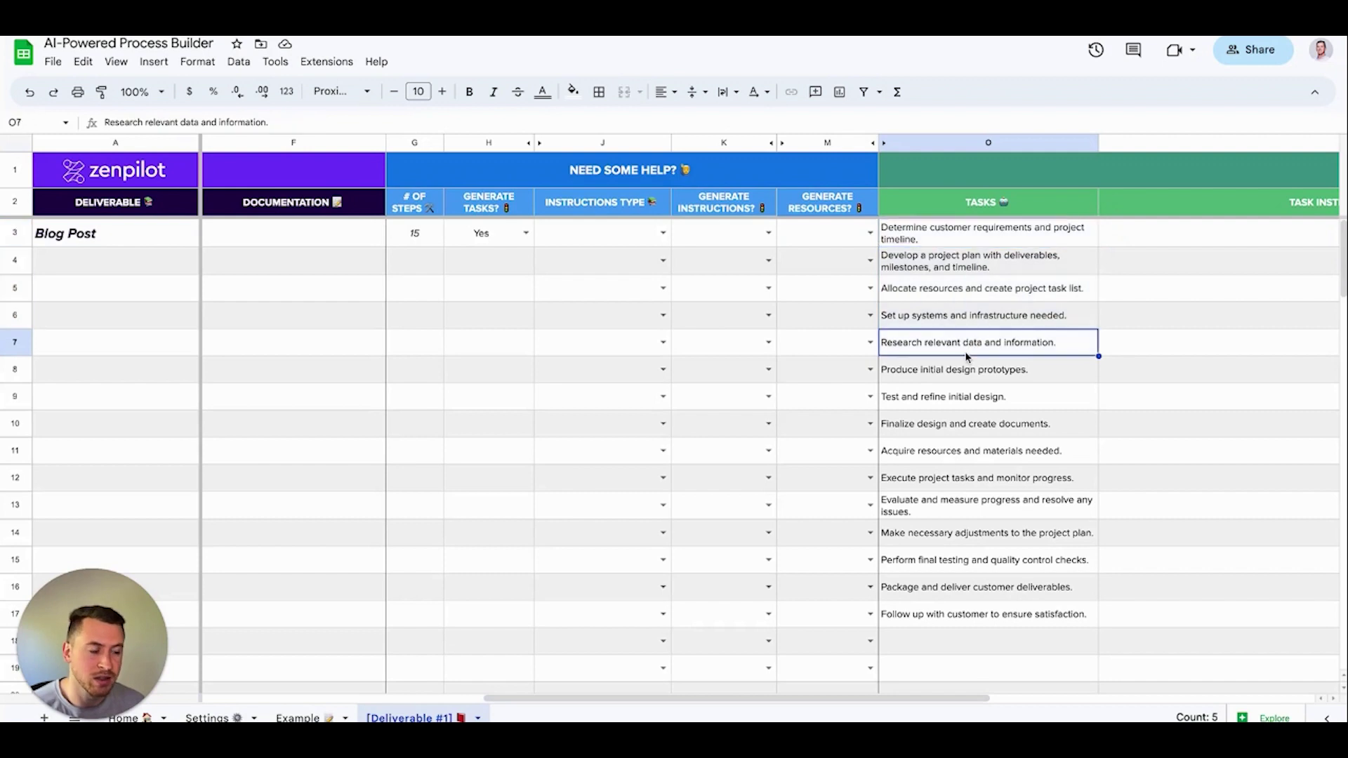
Copy the generated tasks in O3:O17 into the Build Your Process Tasks column starting at B3, replacing the placeholder steps.
{"action": "left_click", "coordinate": [914, 240]}
{"action": "left_click_drag", "start_coordinate": [915, 241], "coordinate": [986, 618]}
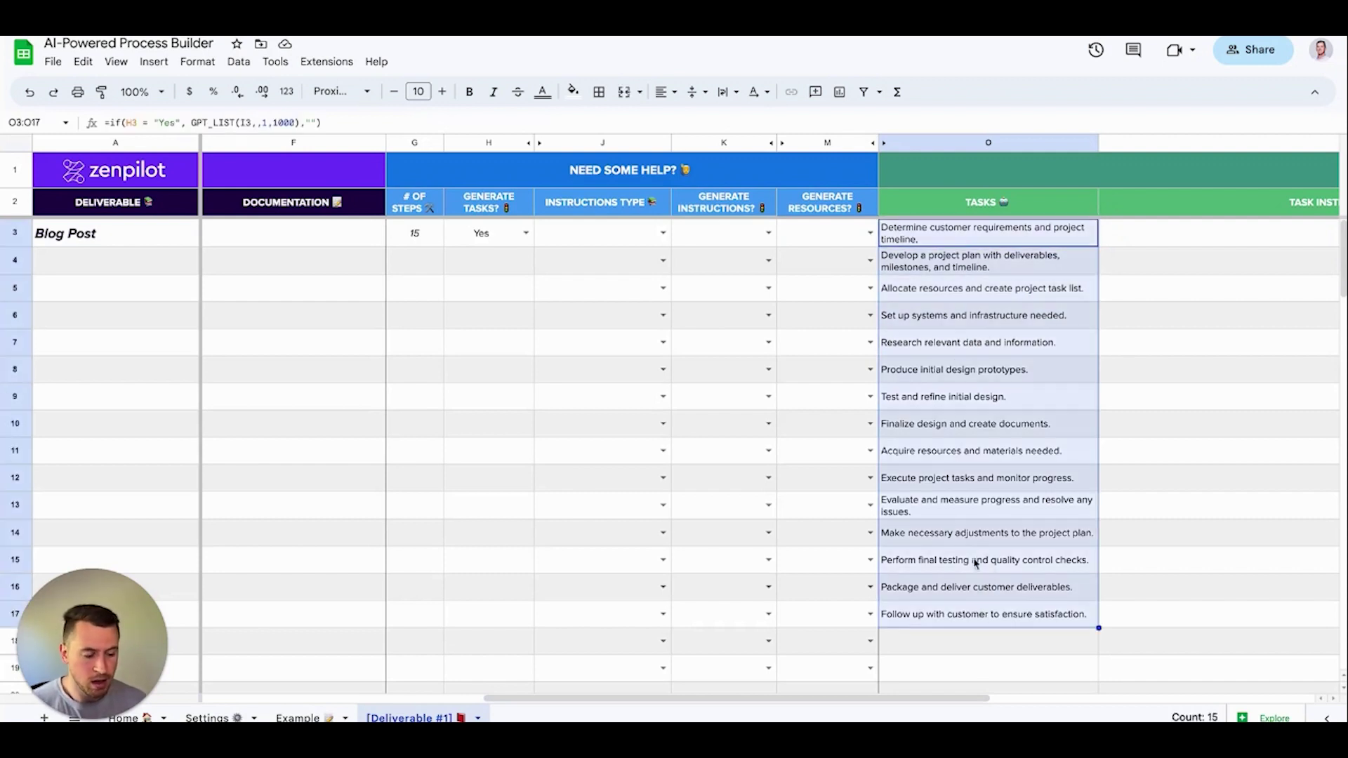
{"action": "key", "text": "ctrl+c"}
{"action": "left_click_drag", "start_coordinate": [887, 698], "coordinate": [331, 617]}
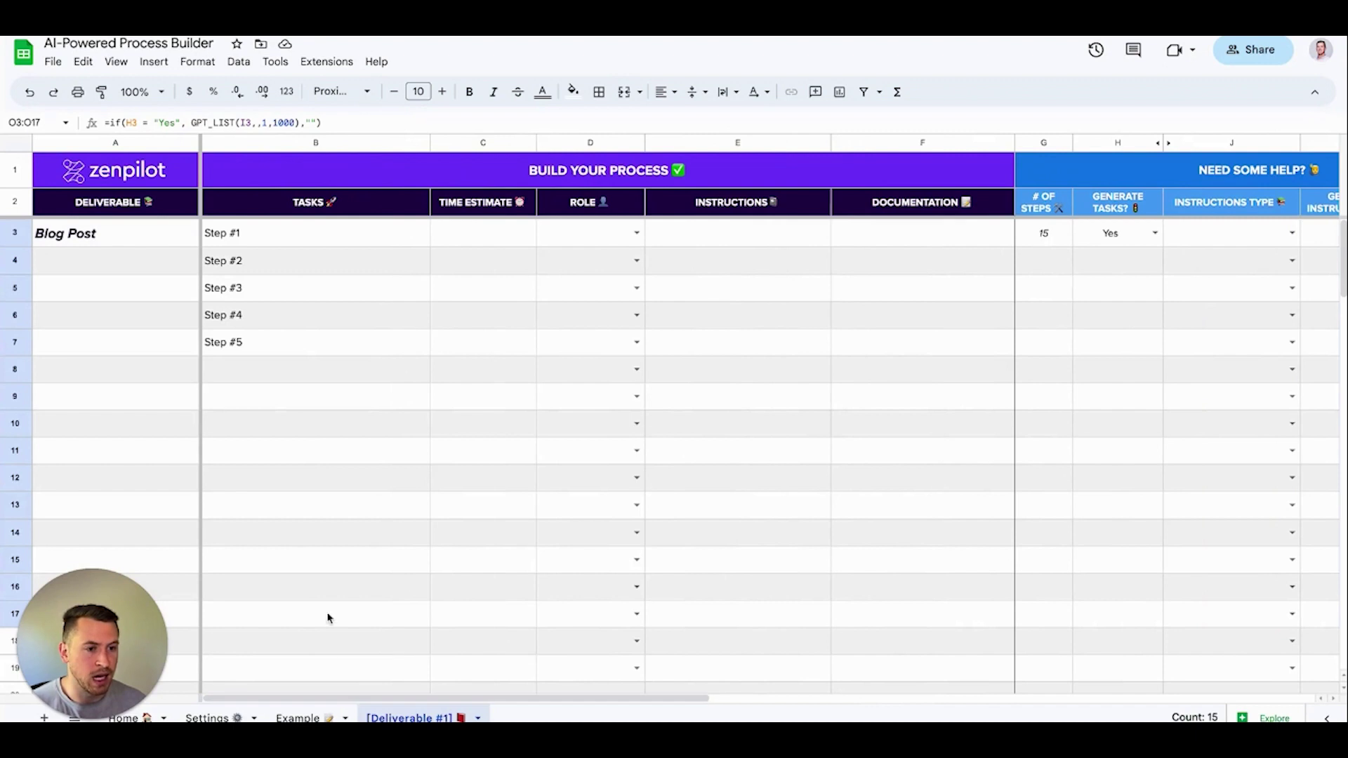
{"action": "left_click", "coordinate": [388, 244]}
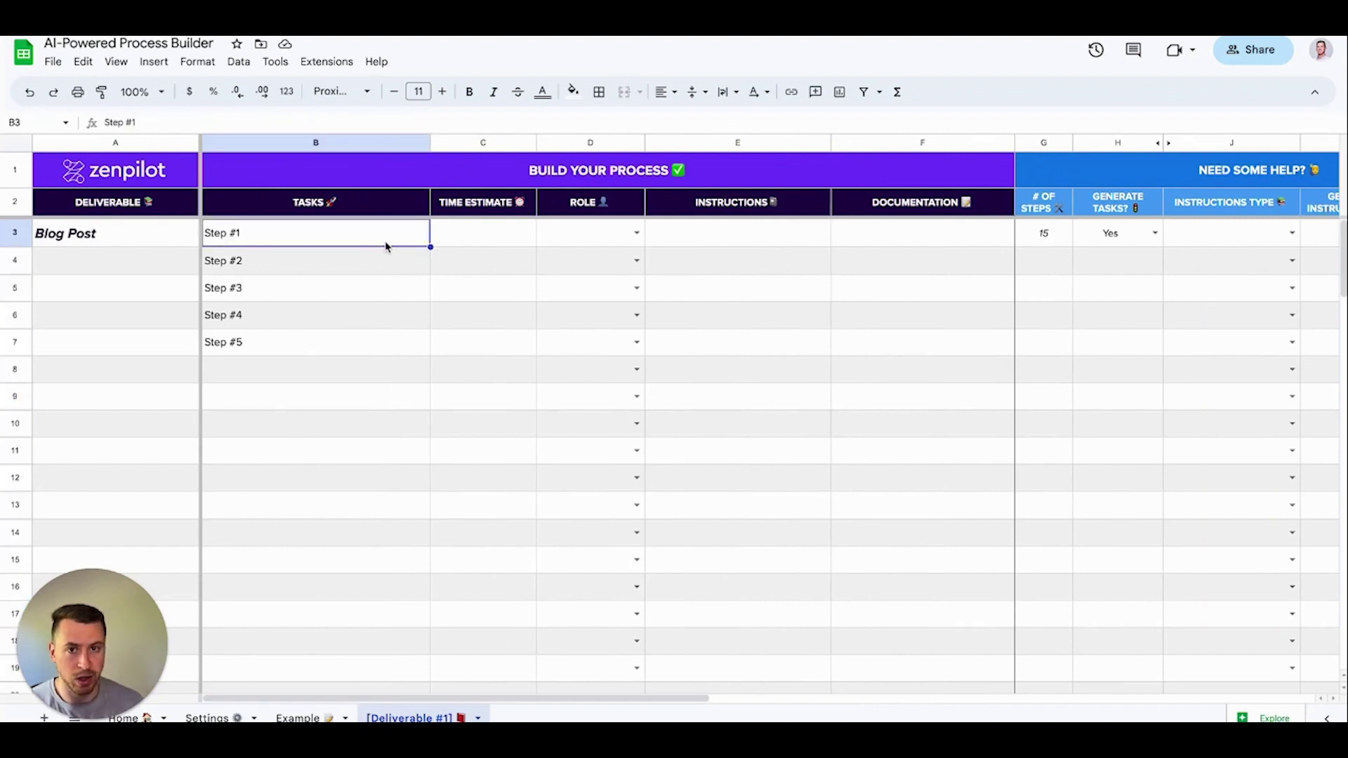
{"action": "key", "text": "ctrl+v"}
{"action": "left_click", "coordinate": [467, 264]}
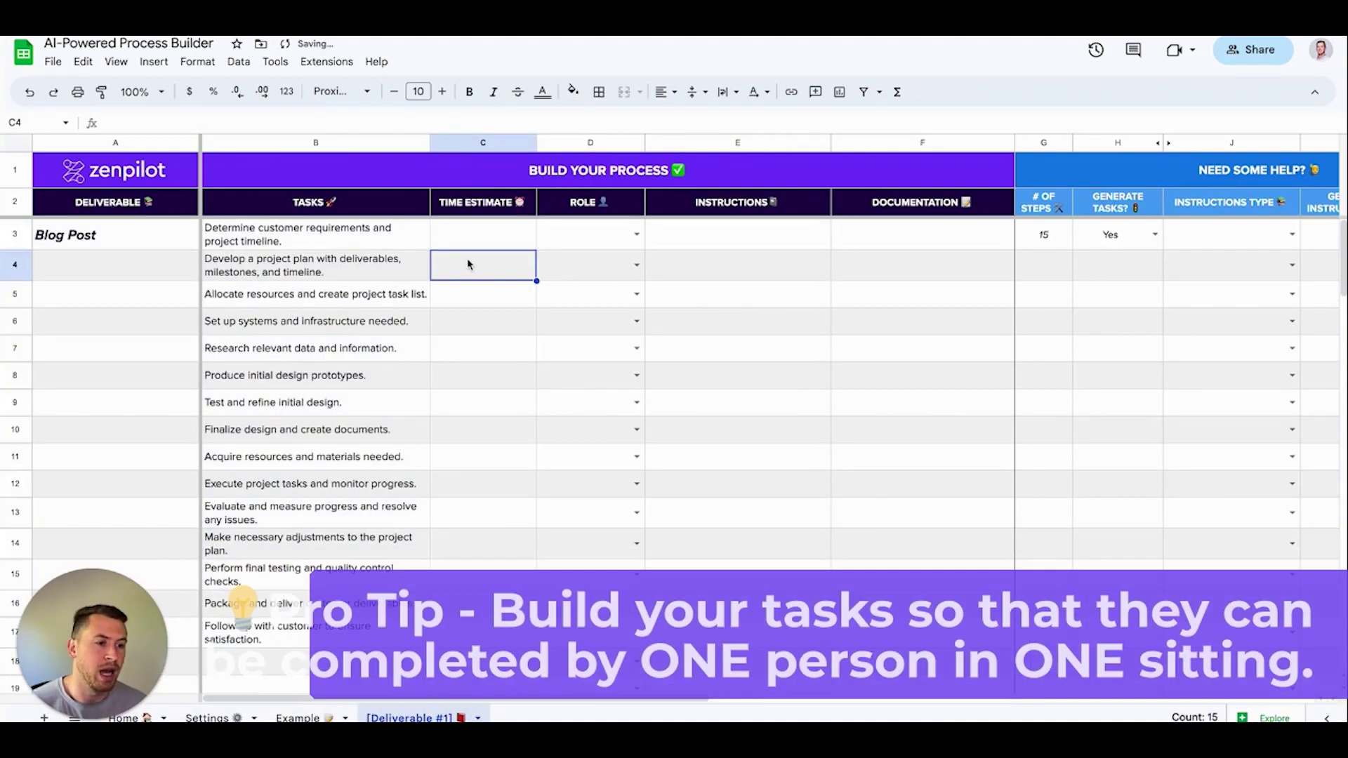
{"action": "left_click", "coordinate": [372, 238]}
{"action": "left_click_drag", "start_coordinate": [372, 286], "coordinate": [367, 626]}
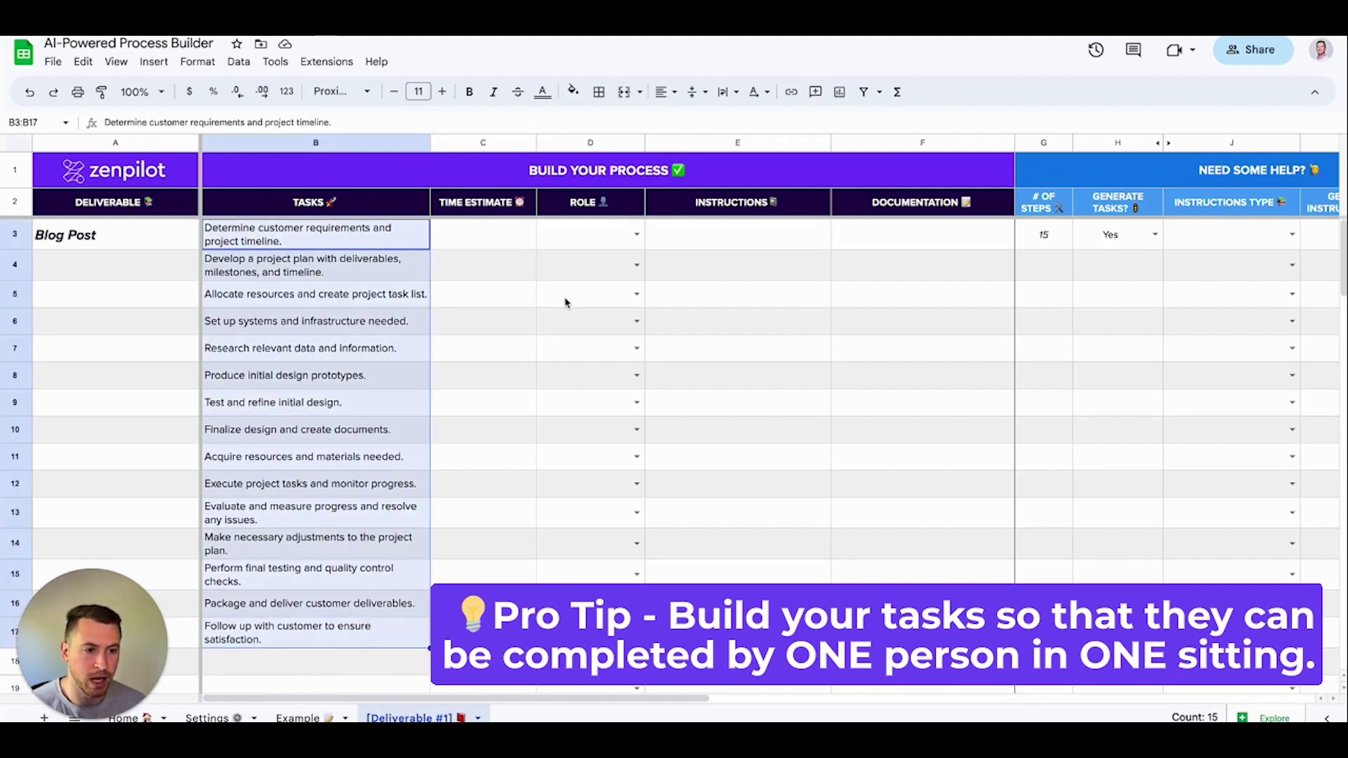
{"action": "left_click", "coordinate": [519, 324]}
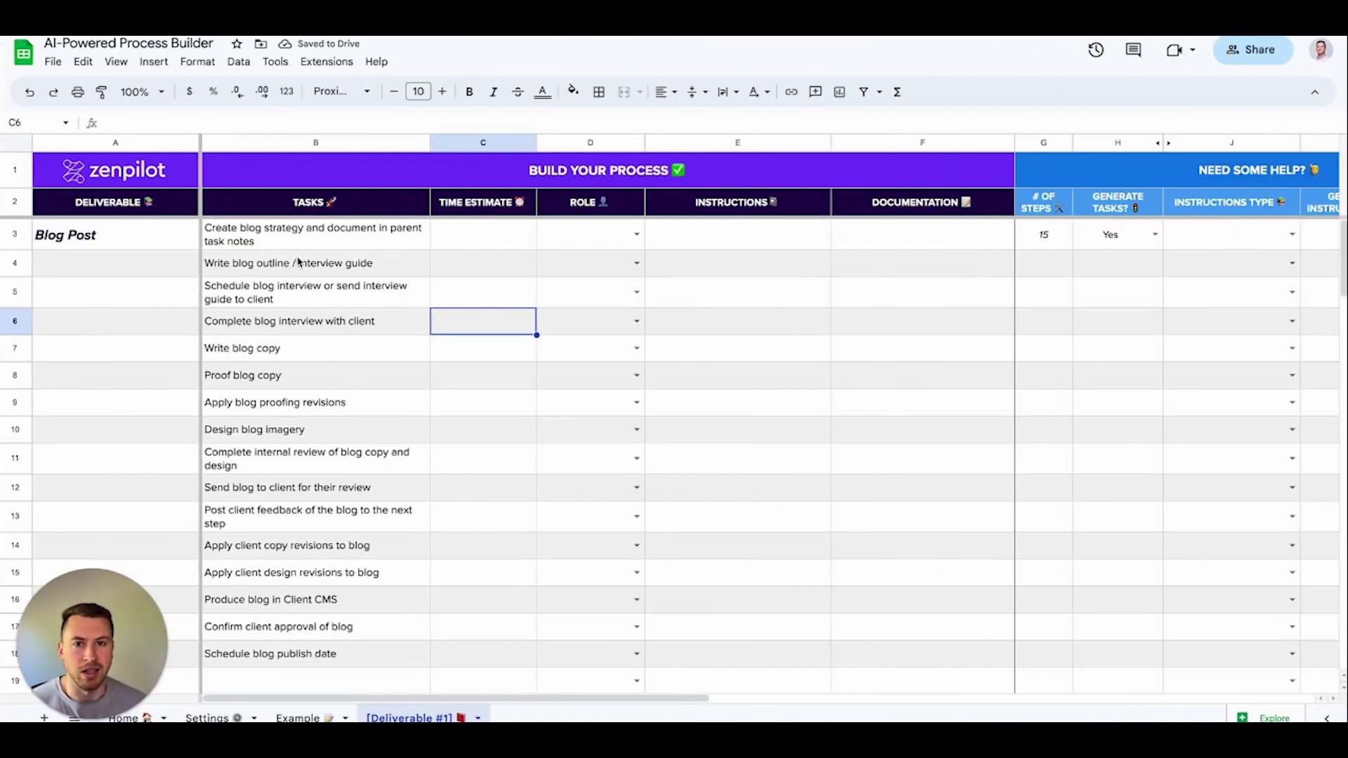
{"action": "left_click_drag", "start_coordinate": [295, 240], "coordinate": [354, 661]}
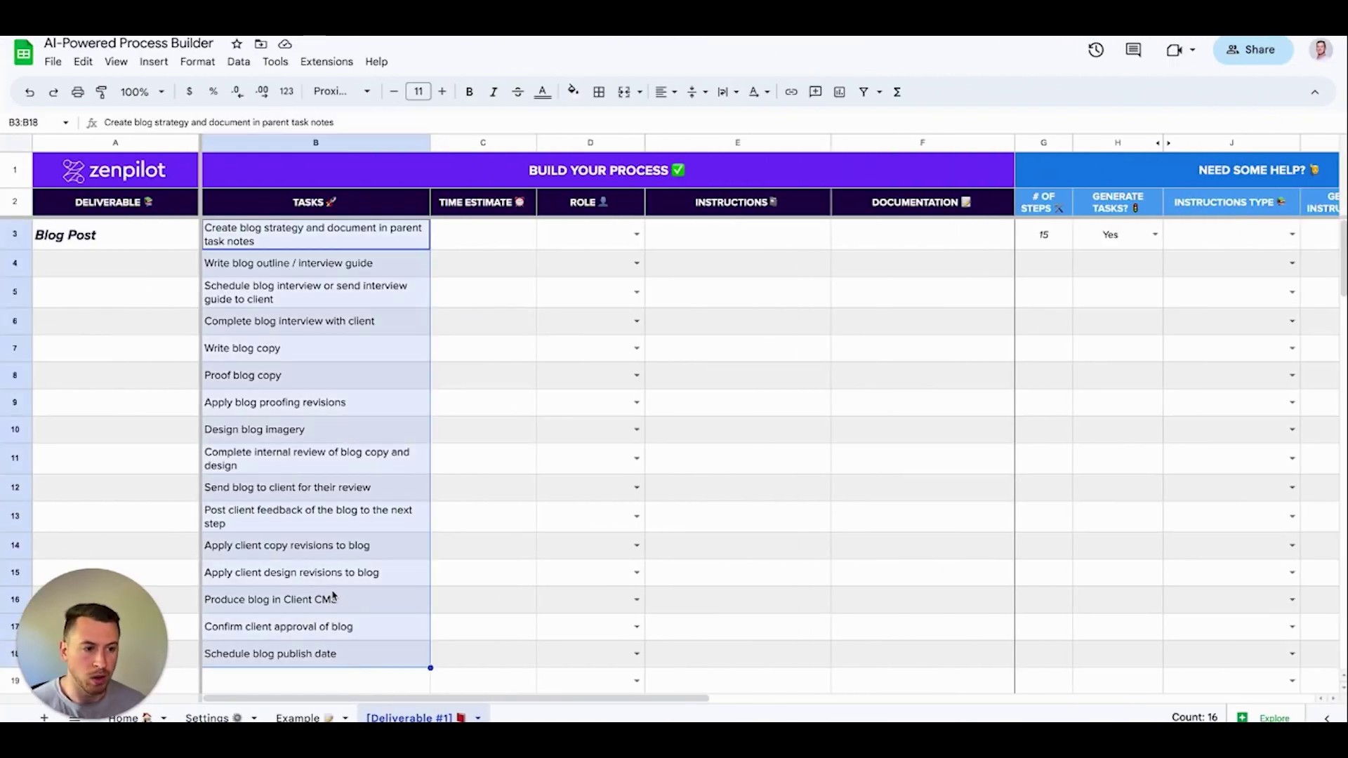
{"action": "left_click", "coordinate": [335, 597]}
{"action": "left_click", "coordinate": [445, 587]}
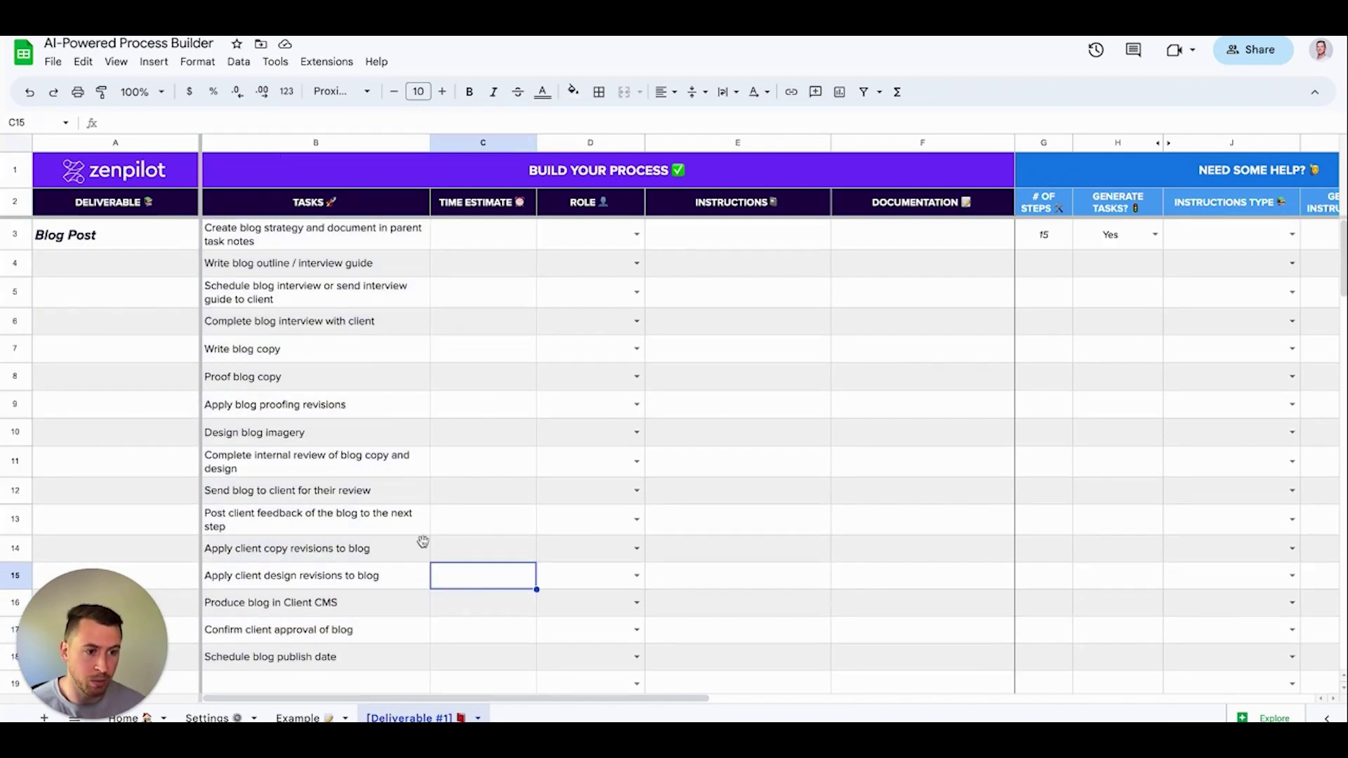
Enter a time estimate of 30min for the first task, "Create blog strategy and document in parent task notes".
{"action": "left_click", "coordinate": [452, 249]}
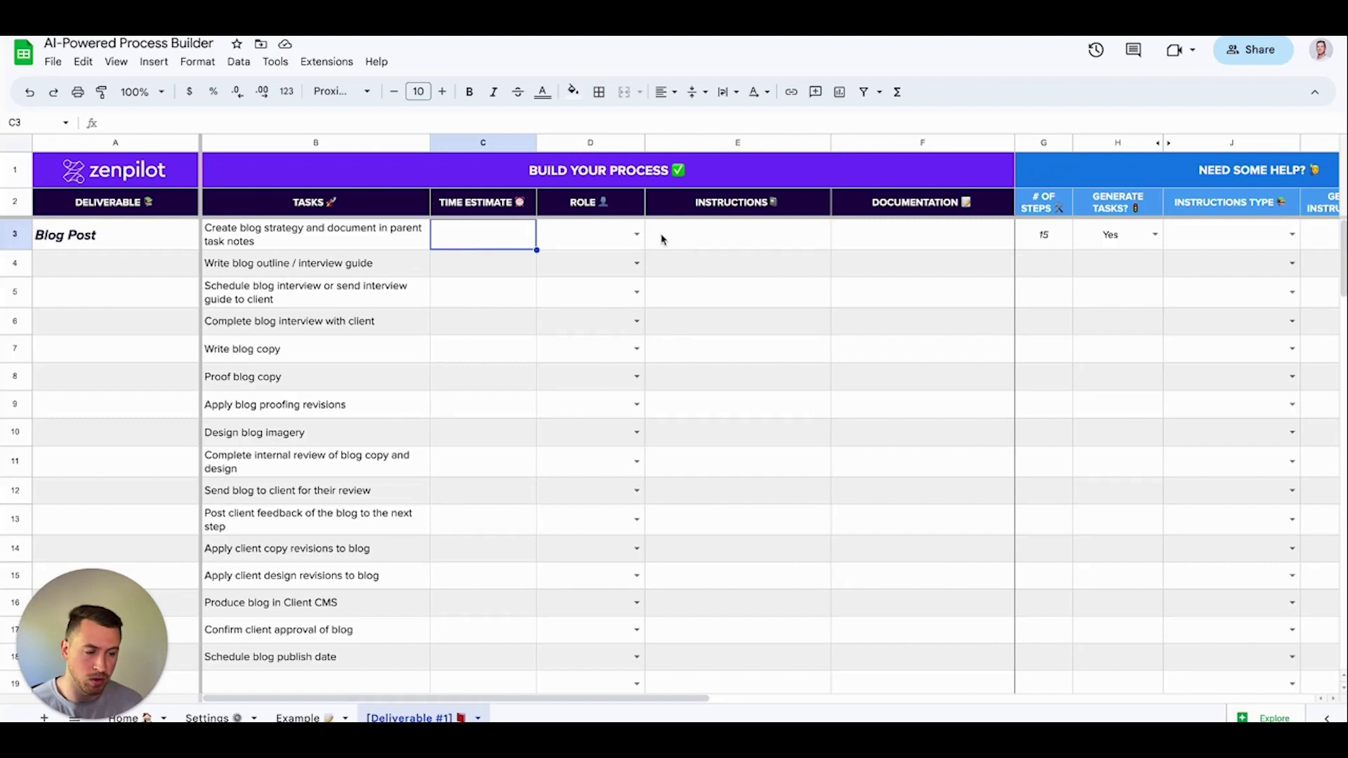
{"action": "left_click", "coordinate": [466, 265]}
{"action": "left_click", "coordinate": [467, 239]}
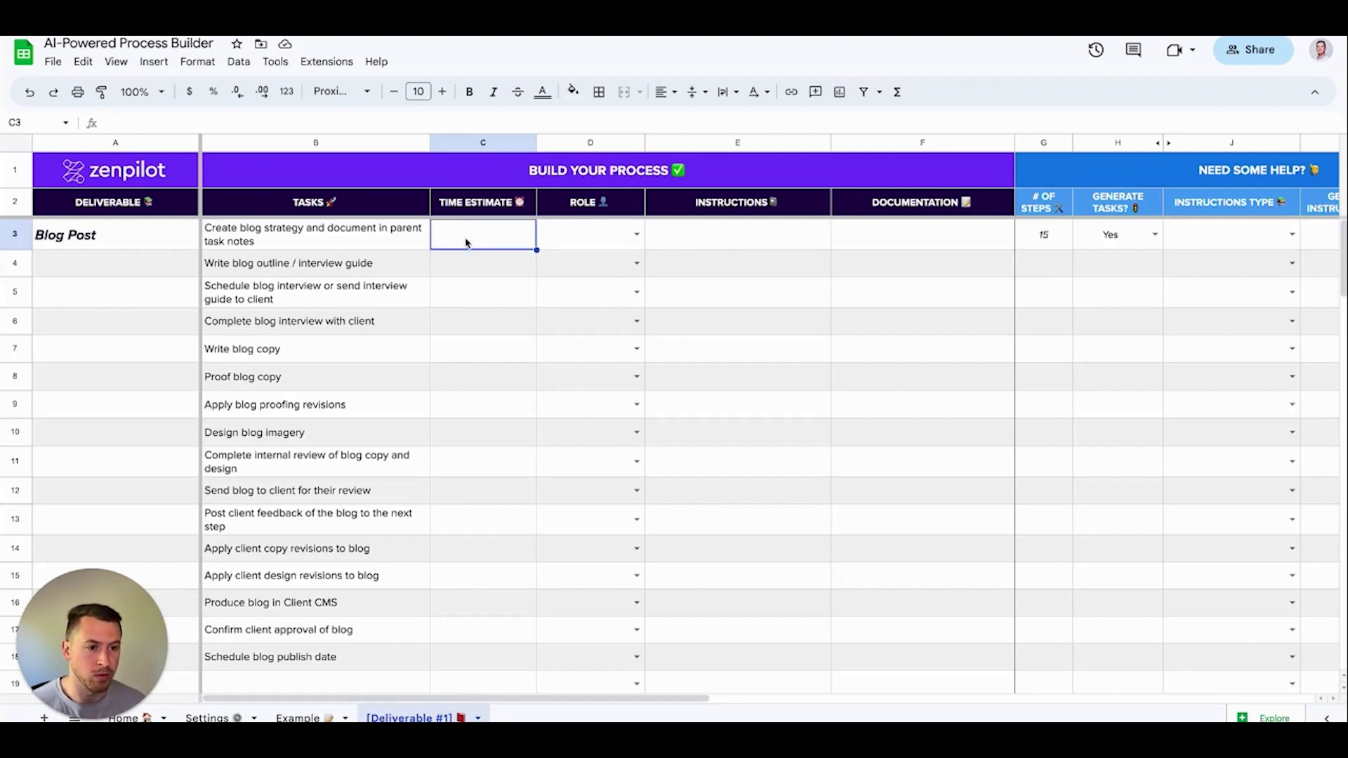
{"action": "type", "text": "30min"}
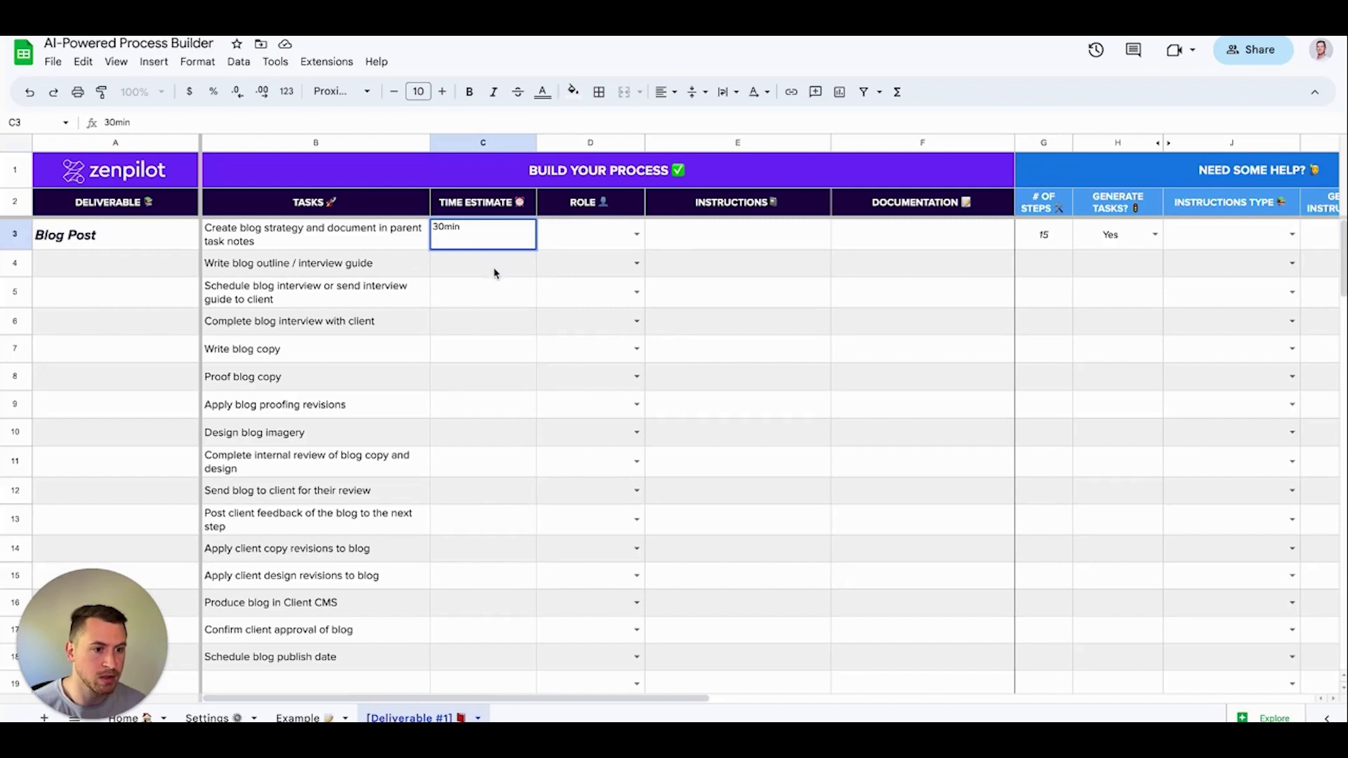
{"action": "key", "text": "Return"}
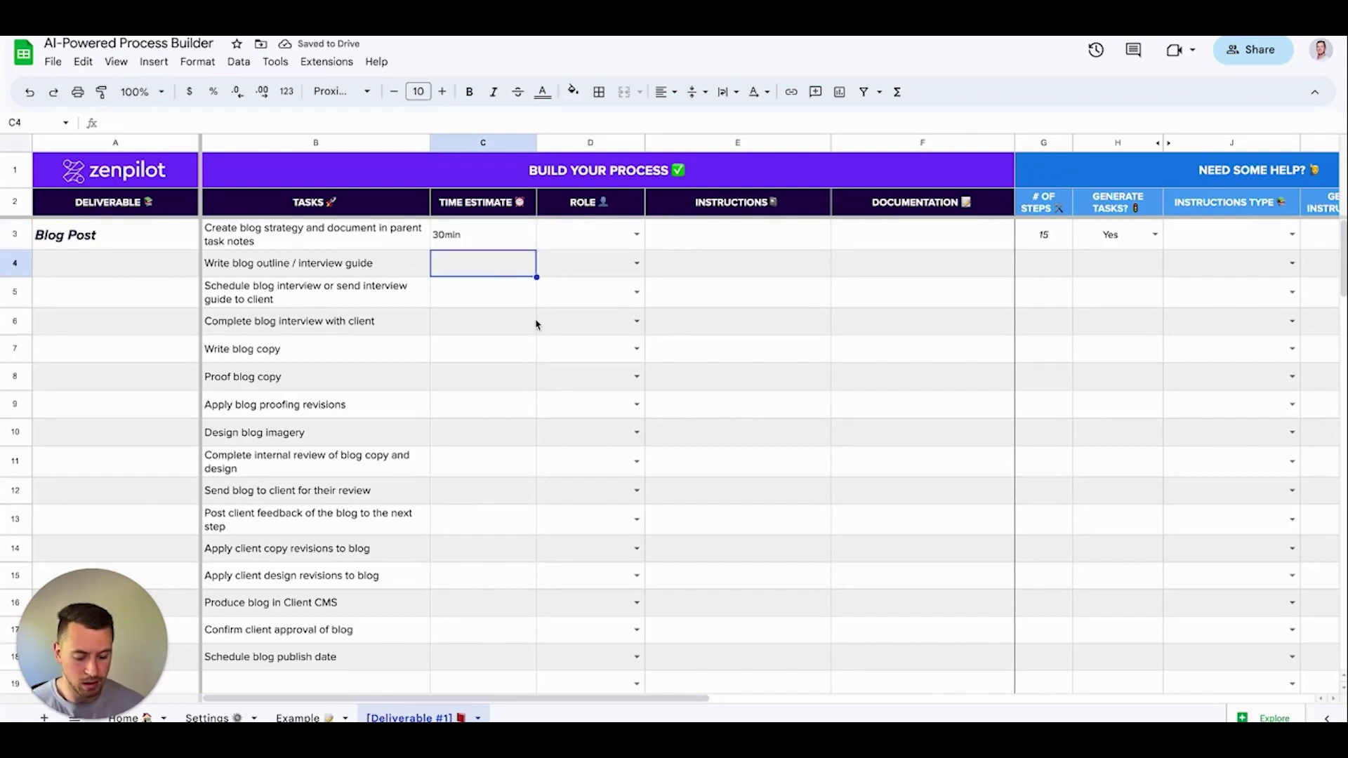
Enter a 1hr time estimate for "Write blog outline / interview guide" and set the roles of the first two tasks to Strategist and Copywriter.
{"action": "type", "text": "1hr"}
{"action": "key", "text": "Return"}
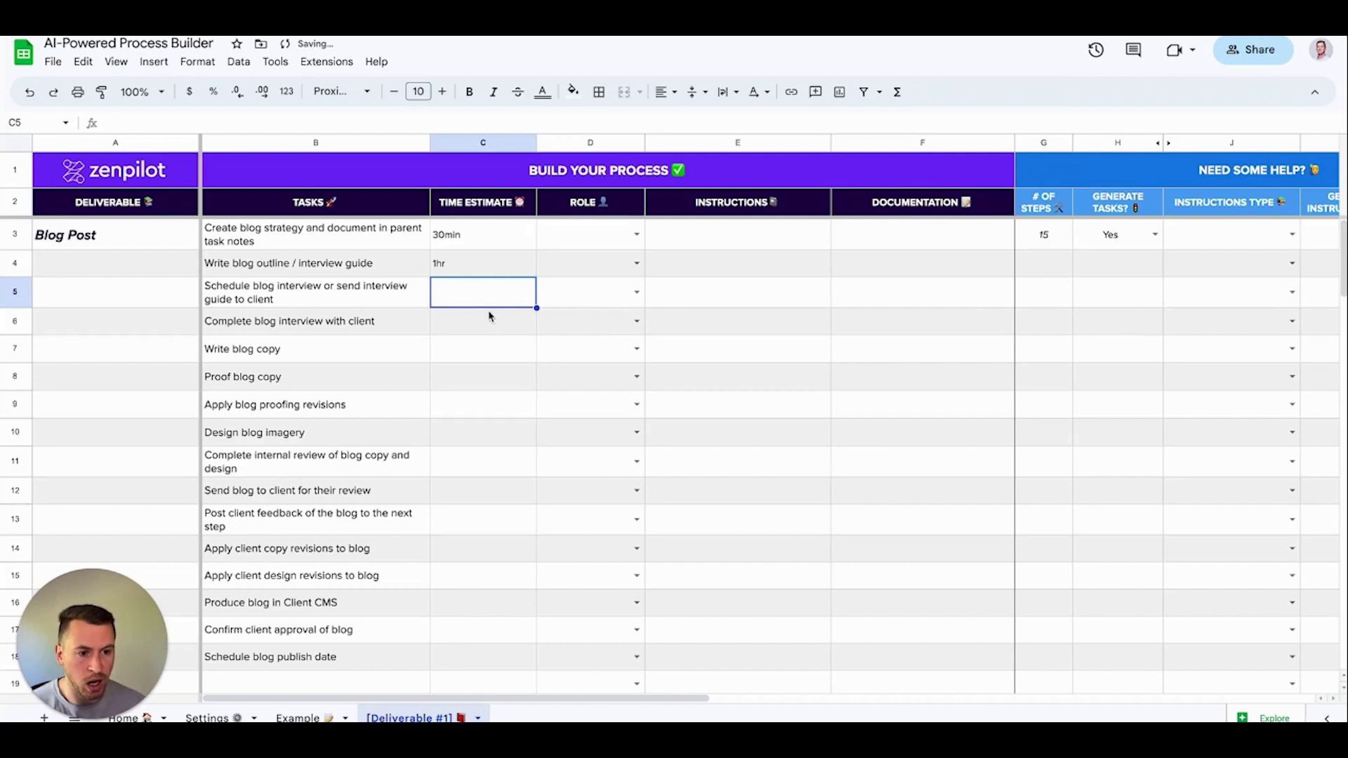
{"action": "left_click", "coordinate": [636, 234]}
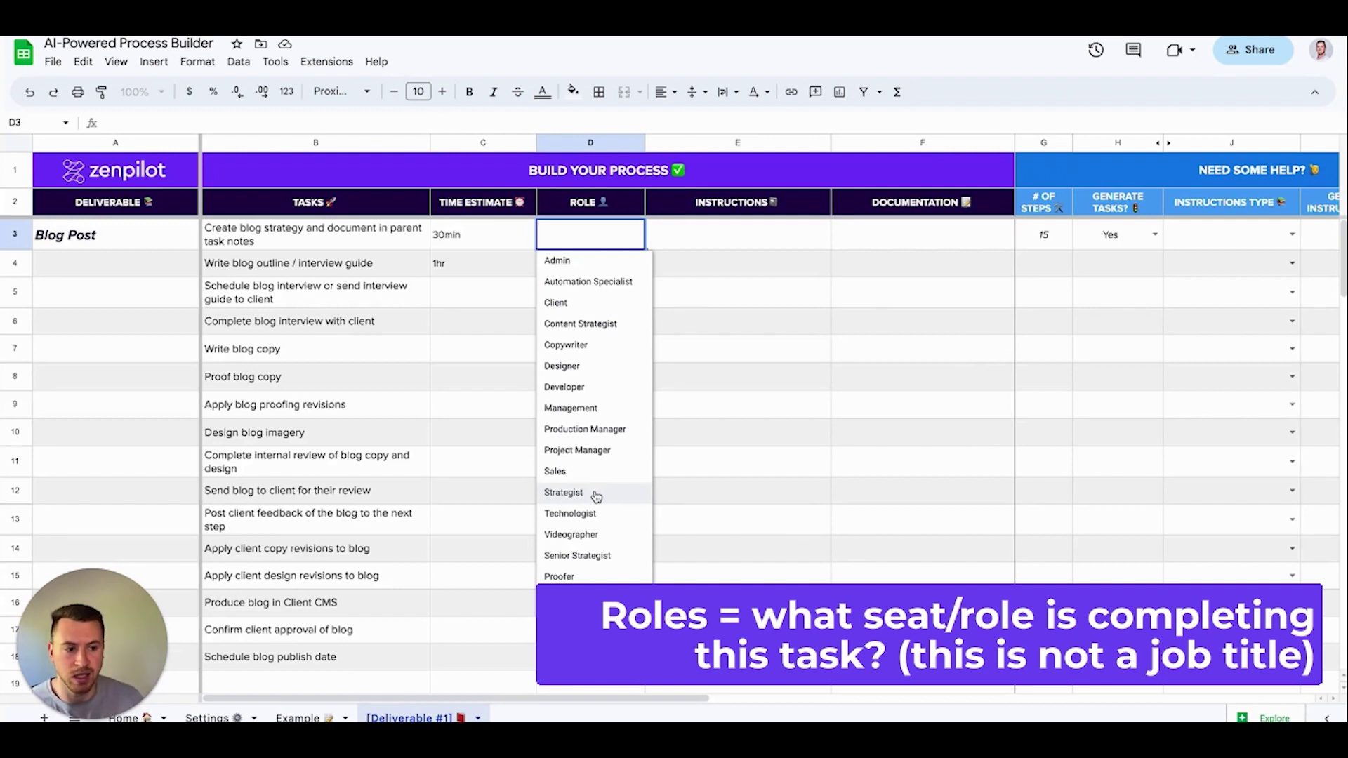
{"action": "left_click", "coordinate": [596, 495]}
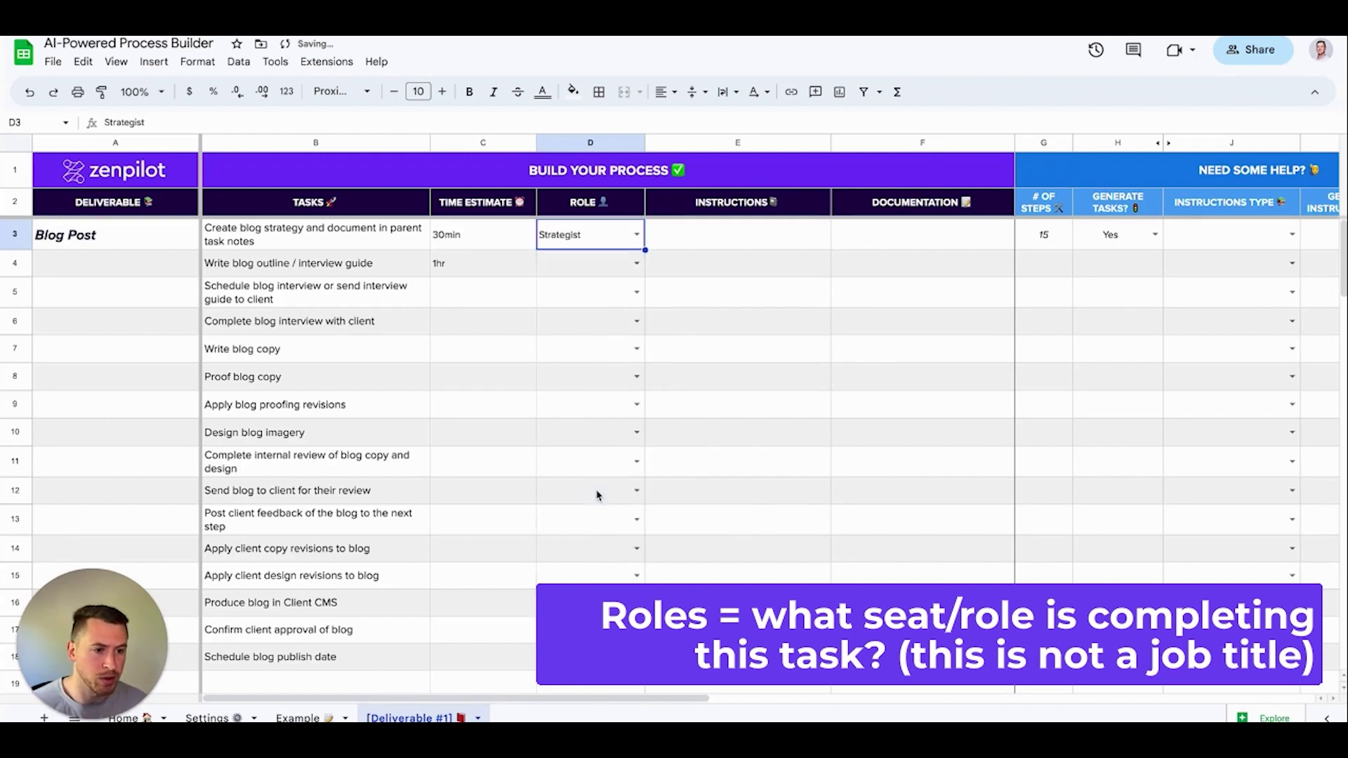
{"action": "left_click", "coordinate": [636, 262]}
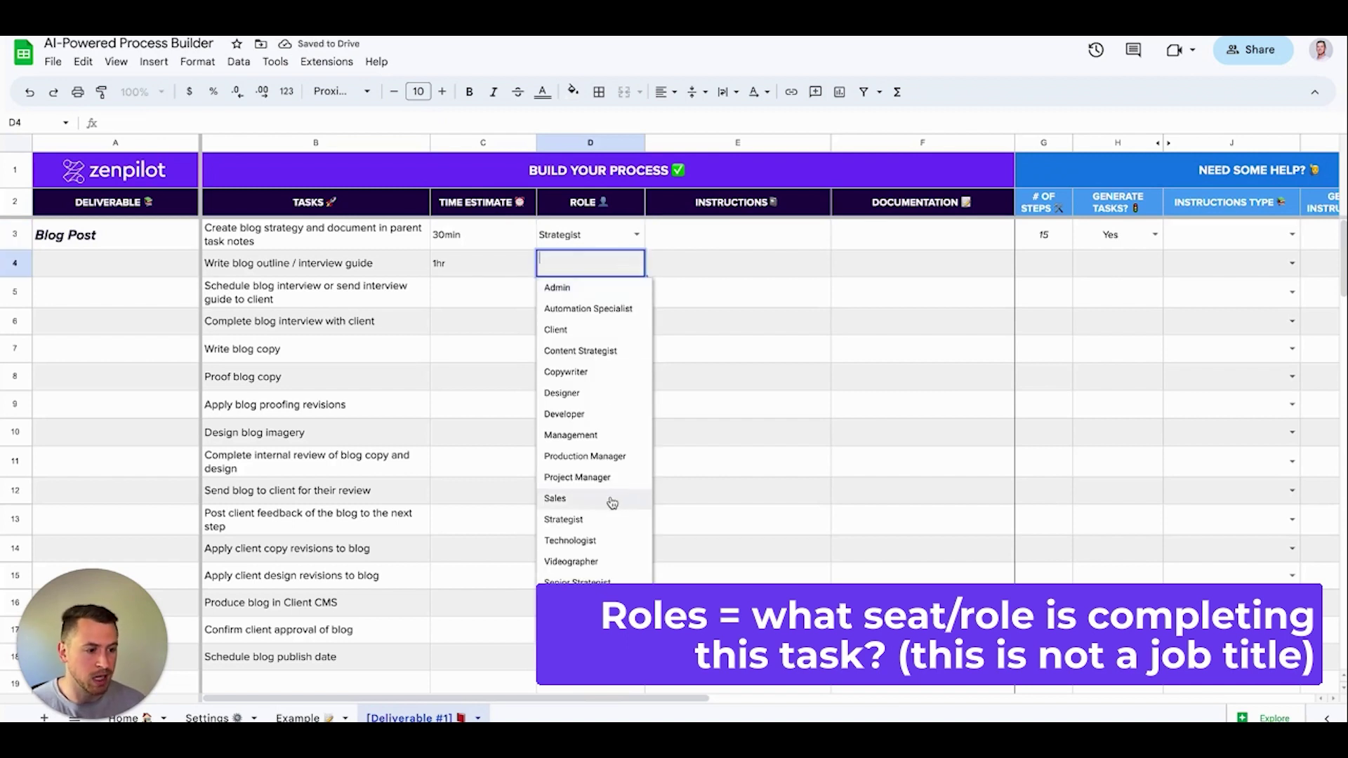
{"action": "left_click", "coordinate": [579, 373]}
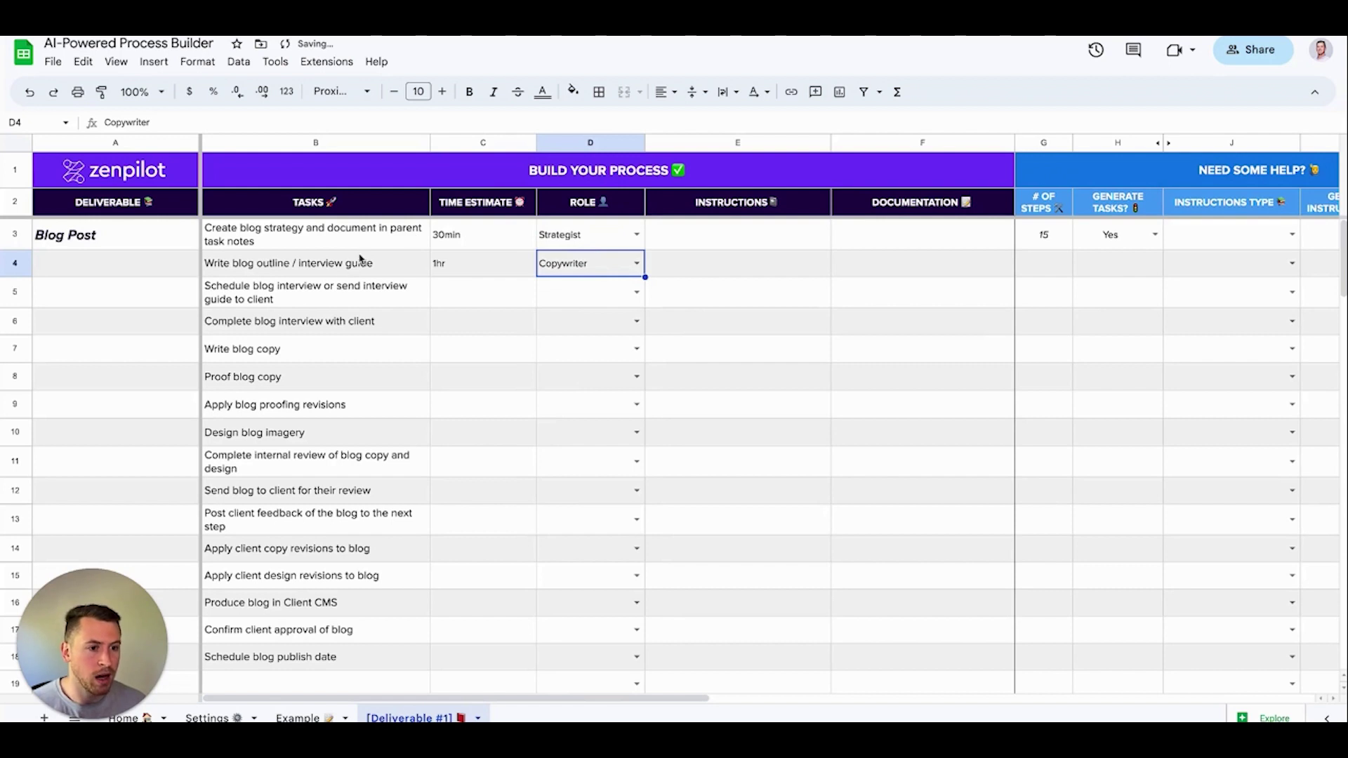
Assign the Strategist role to the interview scheduling and interview completion tasks, and the Copywriter role to "Write blog copy".
{"action": "left_click", "coordinate": [638, 292]}
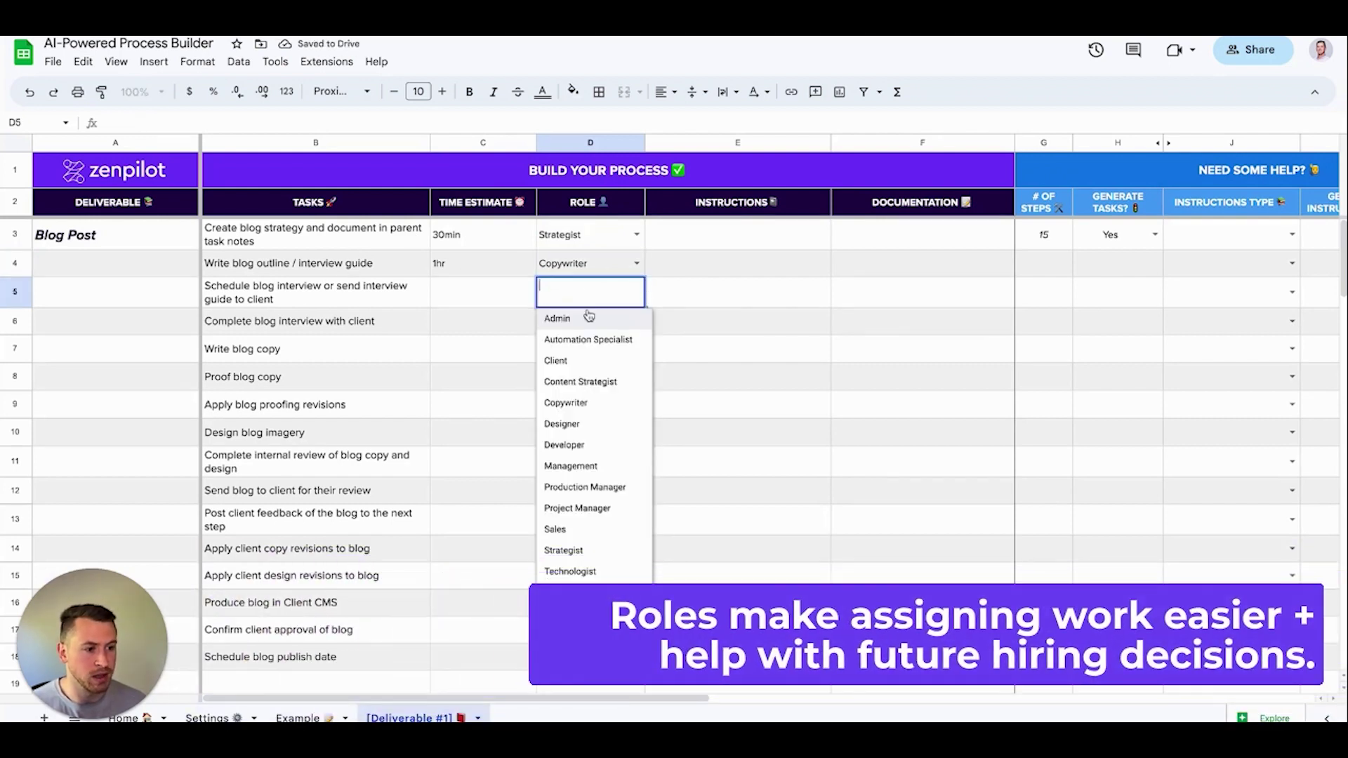
{"action": "left_click", "coordinate": [570, 551]}
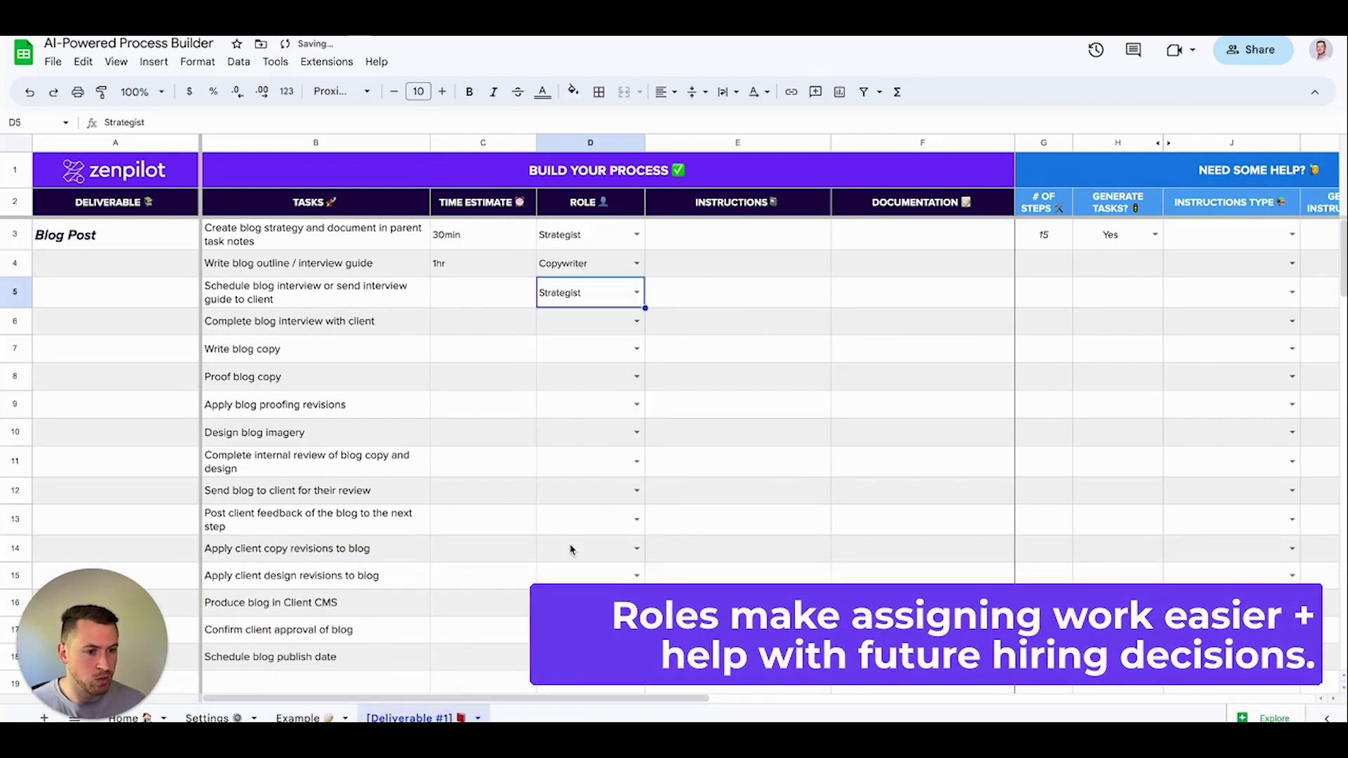
{"action": "left_click", "coordinate": [636, 321]}
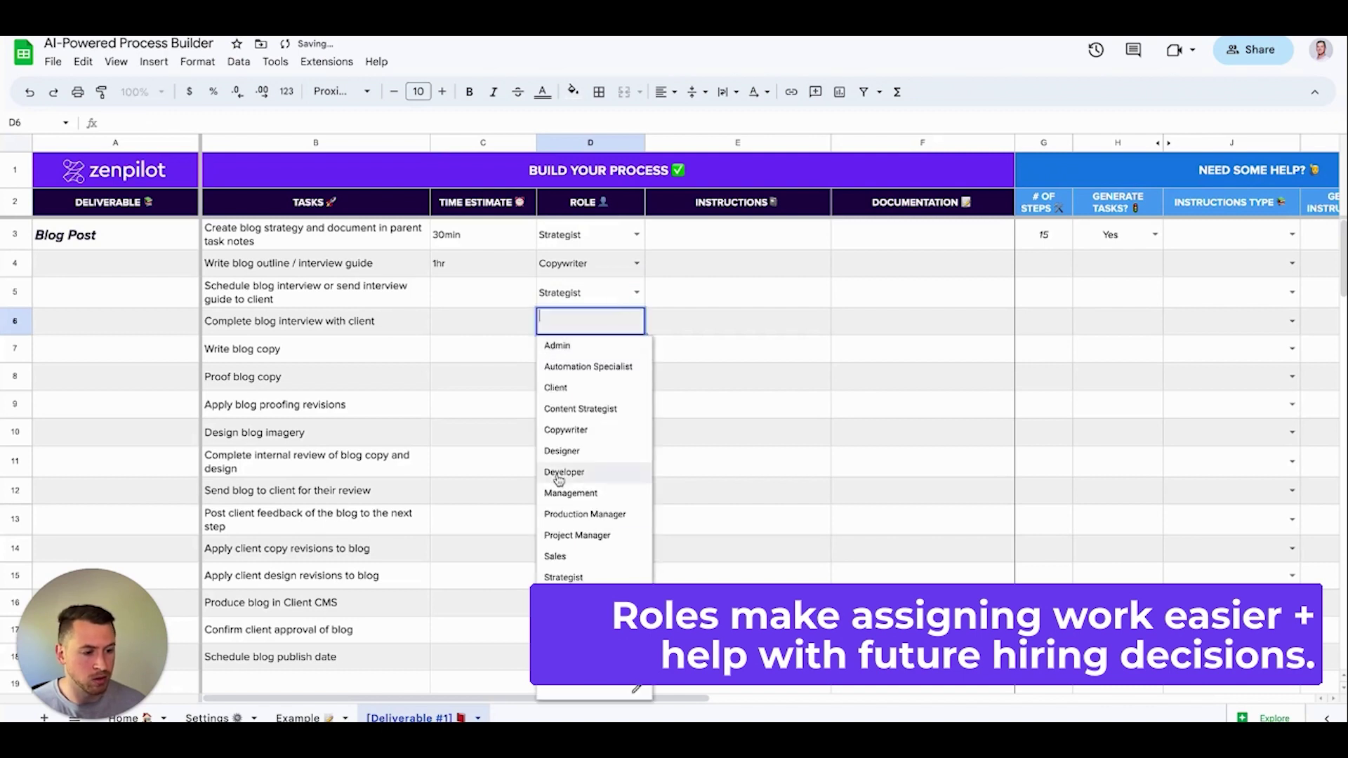
{"action": "left_click", "coordinate": [574, 578]}
{"action": "left_click", "coordinate": [637, 349]}
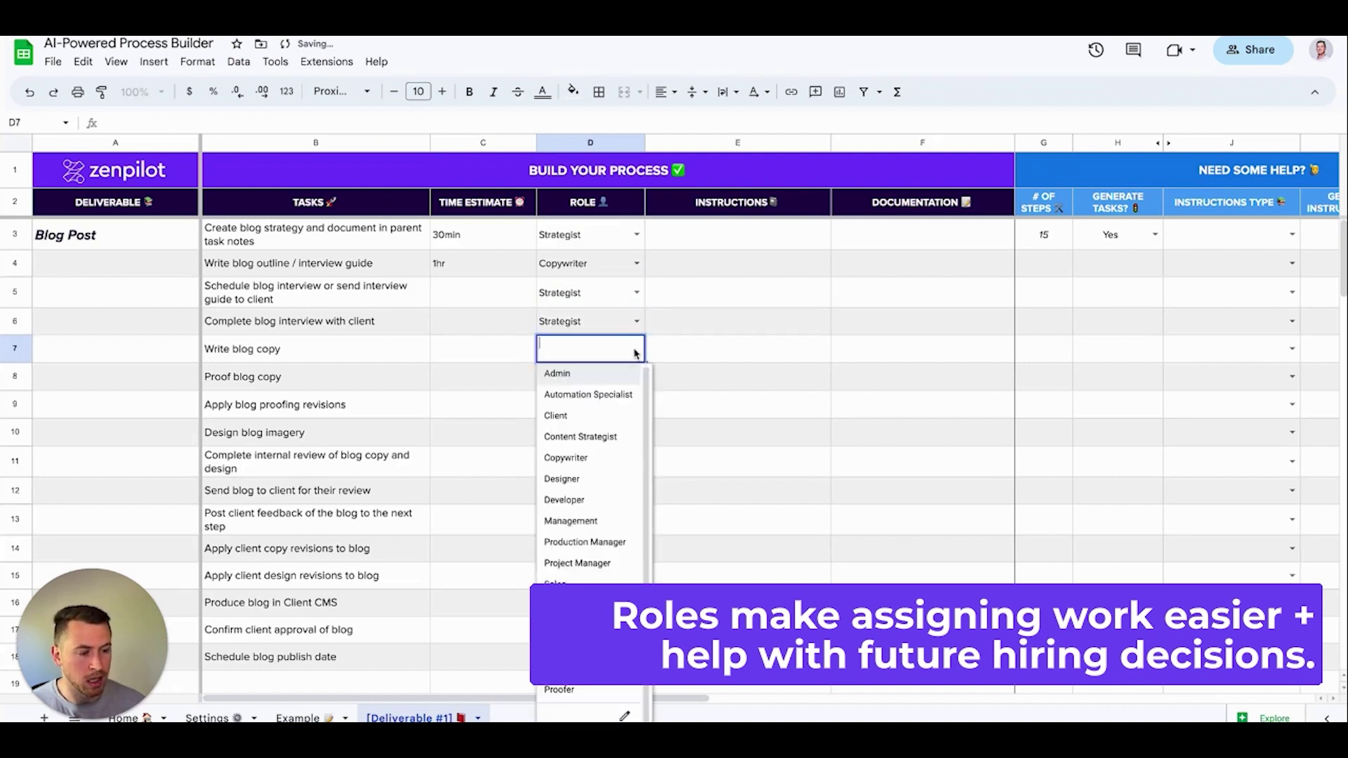
{"action": "left_click", "coordinate": [574, 459]}
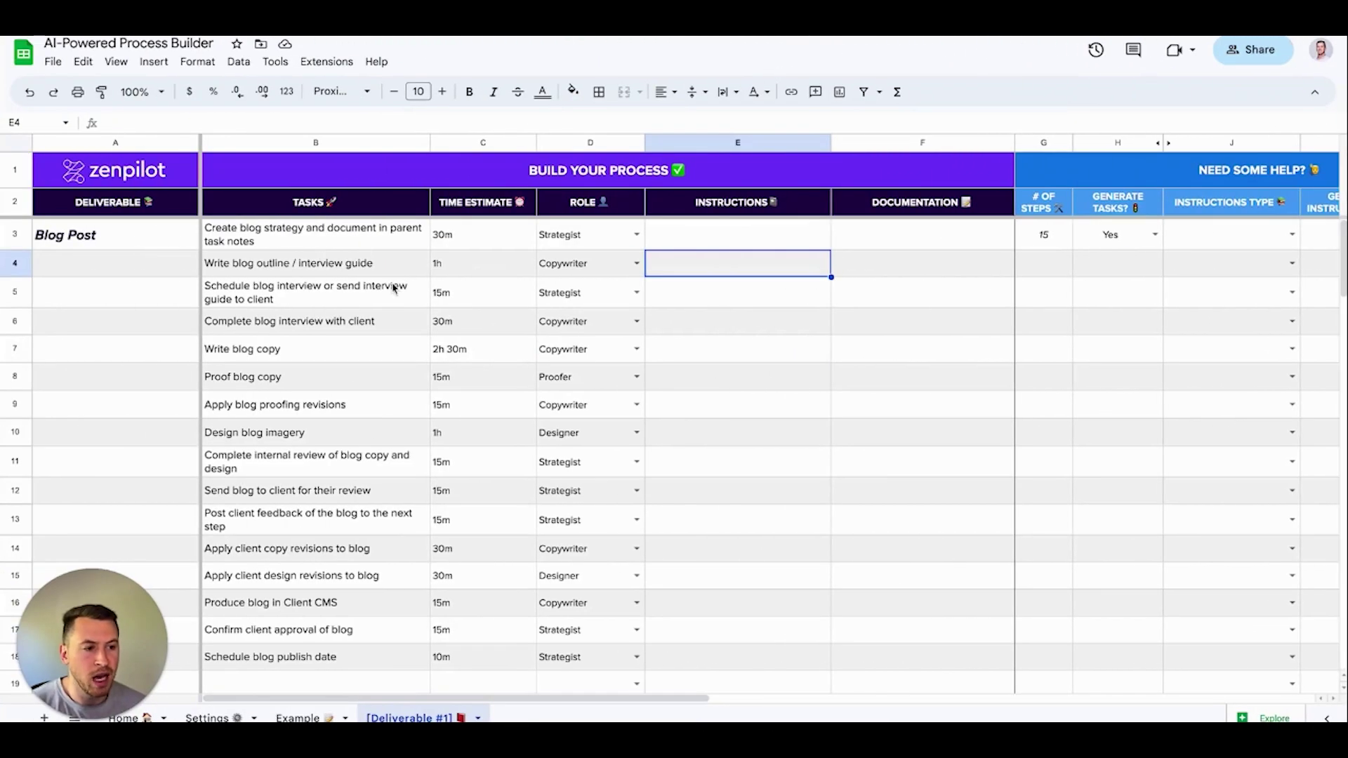
Review the tasks, time estimates and roles in rows 3 to 18, plus the Instructions and Documentation columns.
{"action": "left_click_drag", "start_coordinate": [479, 242], "coordinate": [481, 379]}
{"action": "left_click", "coordinate": [602, 242]}
{"action": "left_click_drag", "start_coordinate": [602, 258], "coordinate": [558, 583]}
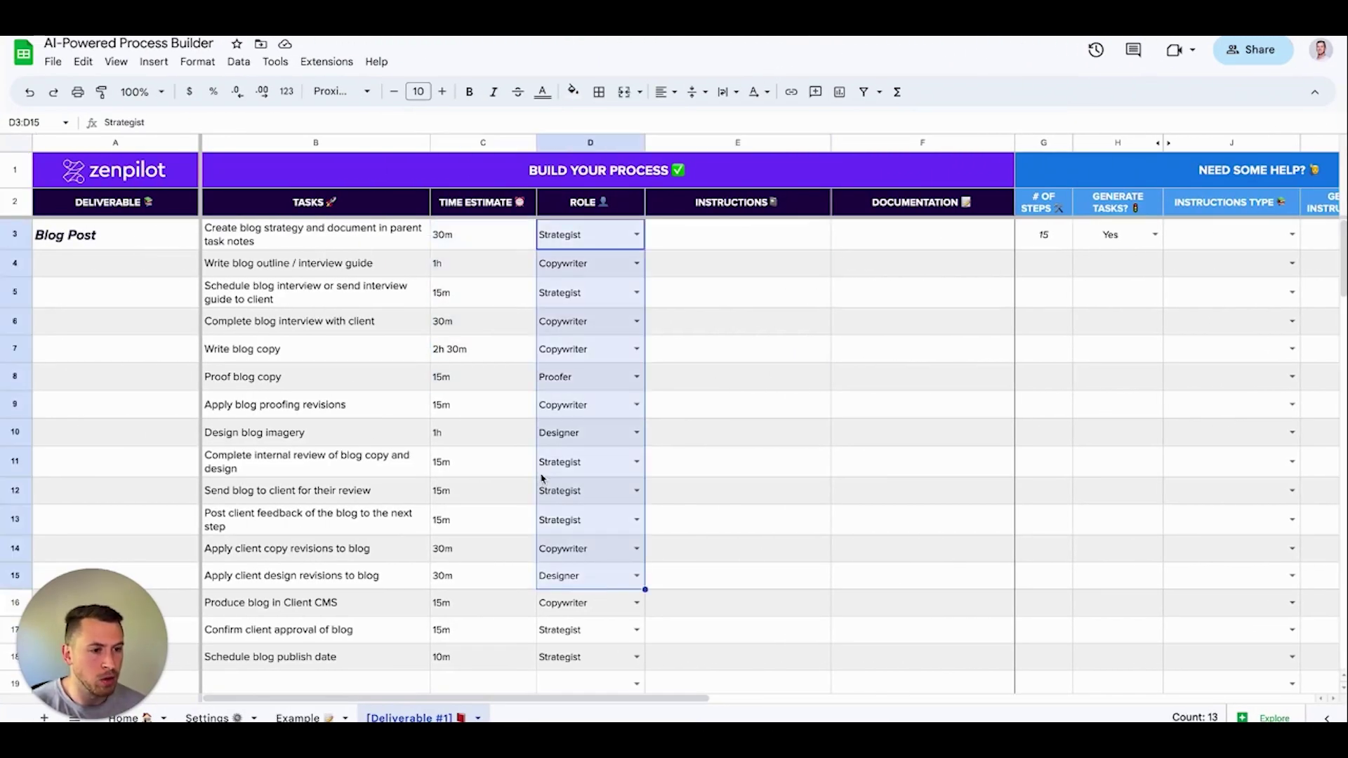
{"action": "left_click_drag", "start_coordinate": [360, 246], "coordinate": [346, 660]}
{"action": "left_click_drag", "start_coordinate": [550, 667], "coordinate": [590, 667]}
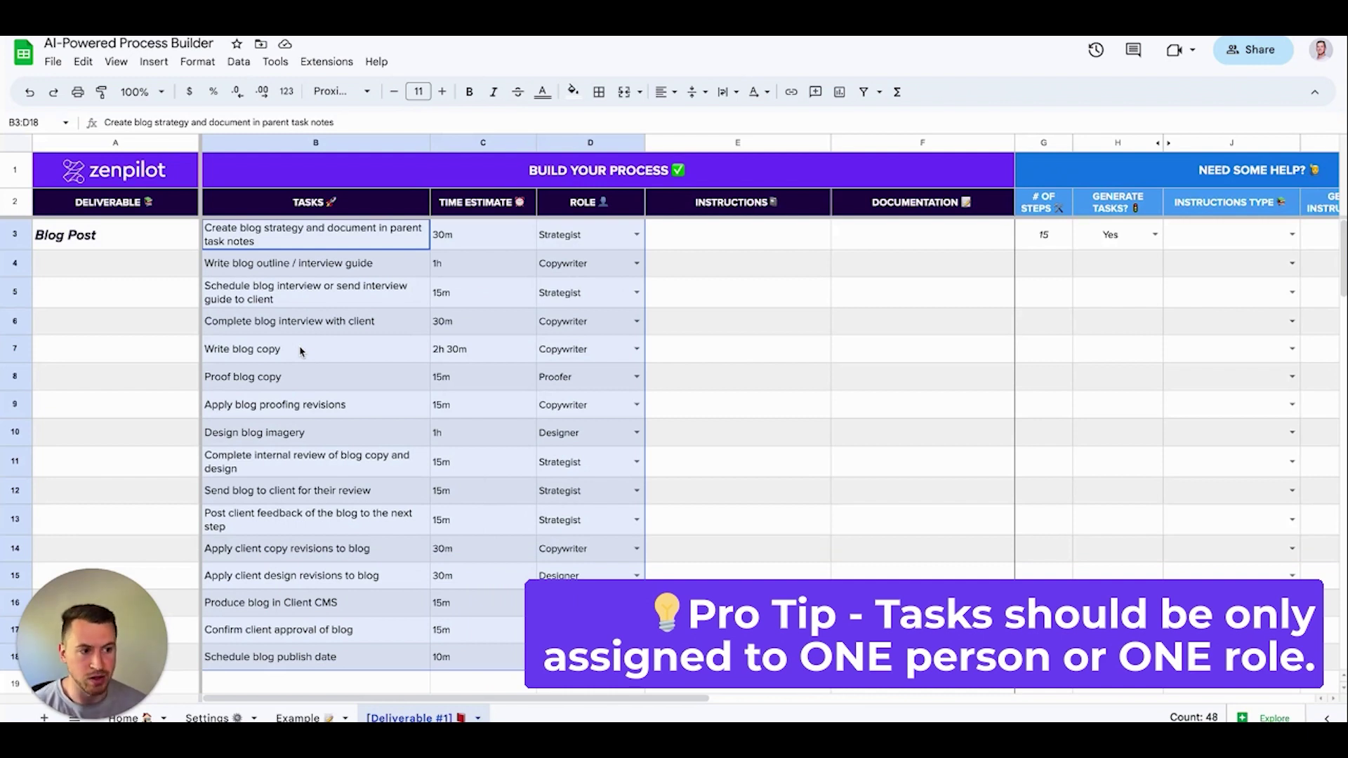
{"action": "left_click", "coordinate": [629, 233]}
{"action": "left_click", "coordinate": [314, 240]}
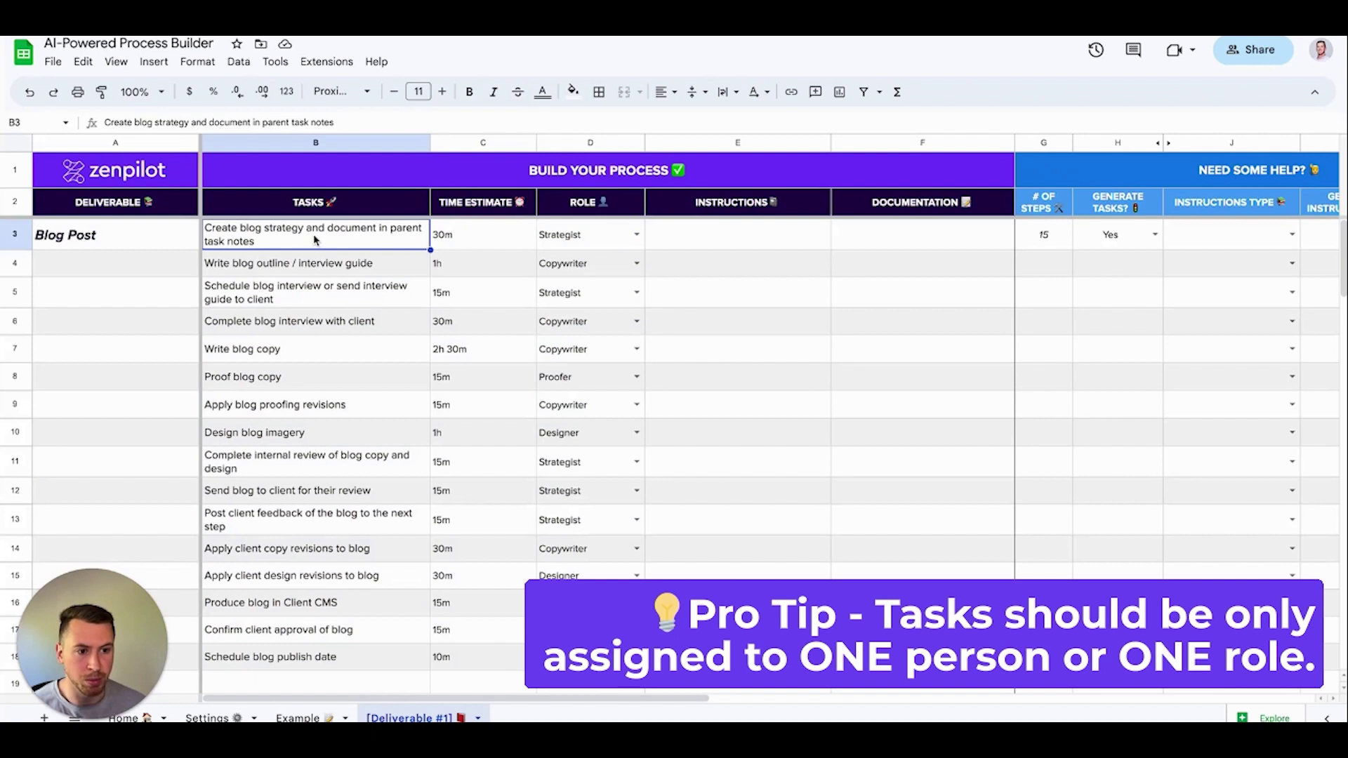
{"action": "left_click", "coordinate": [877, 239]}
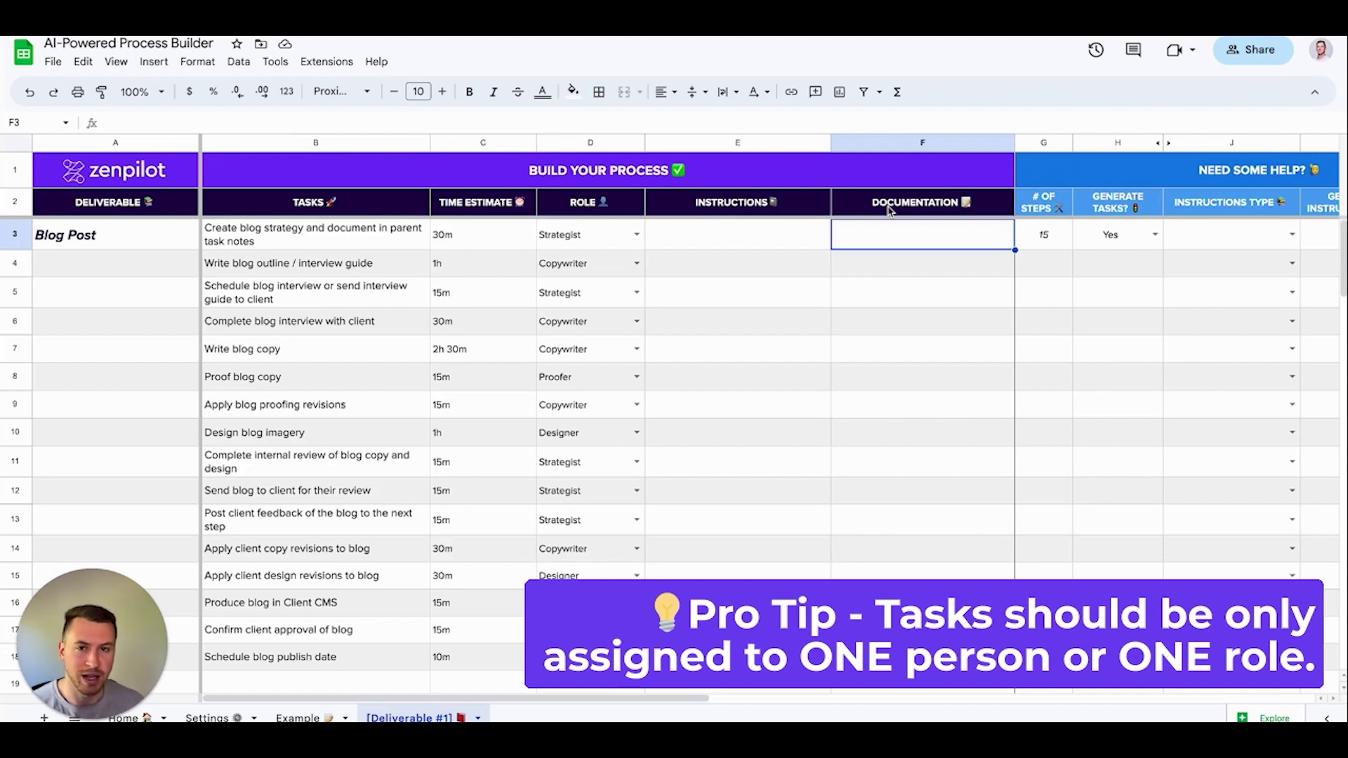
{"action": "left_click", "coordinate": [785, 351]}
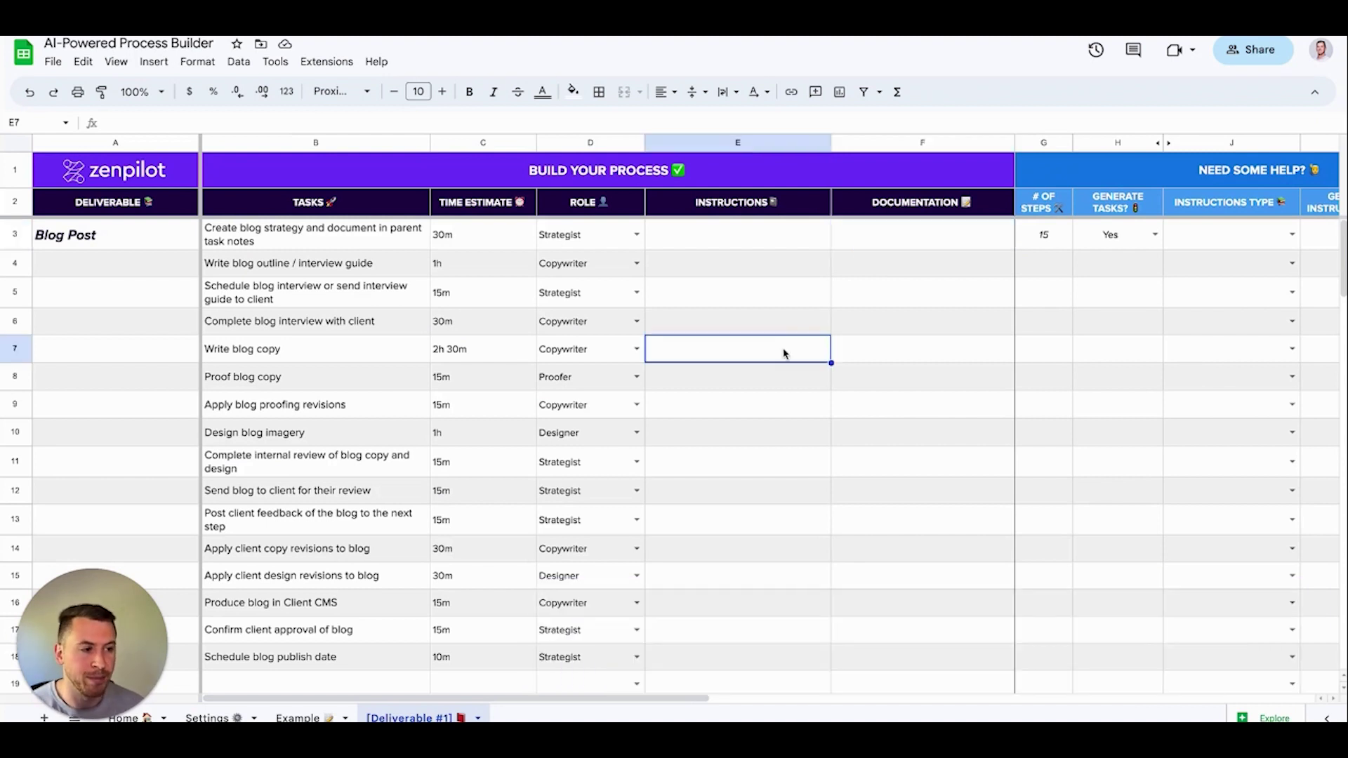
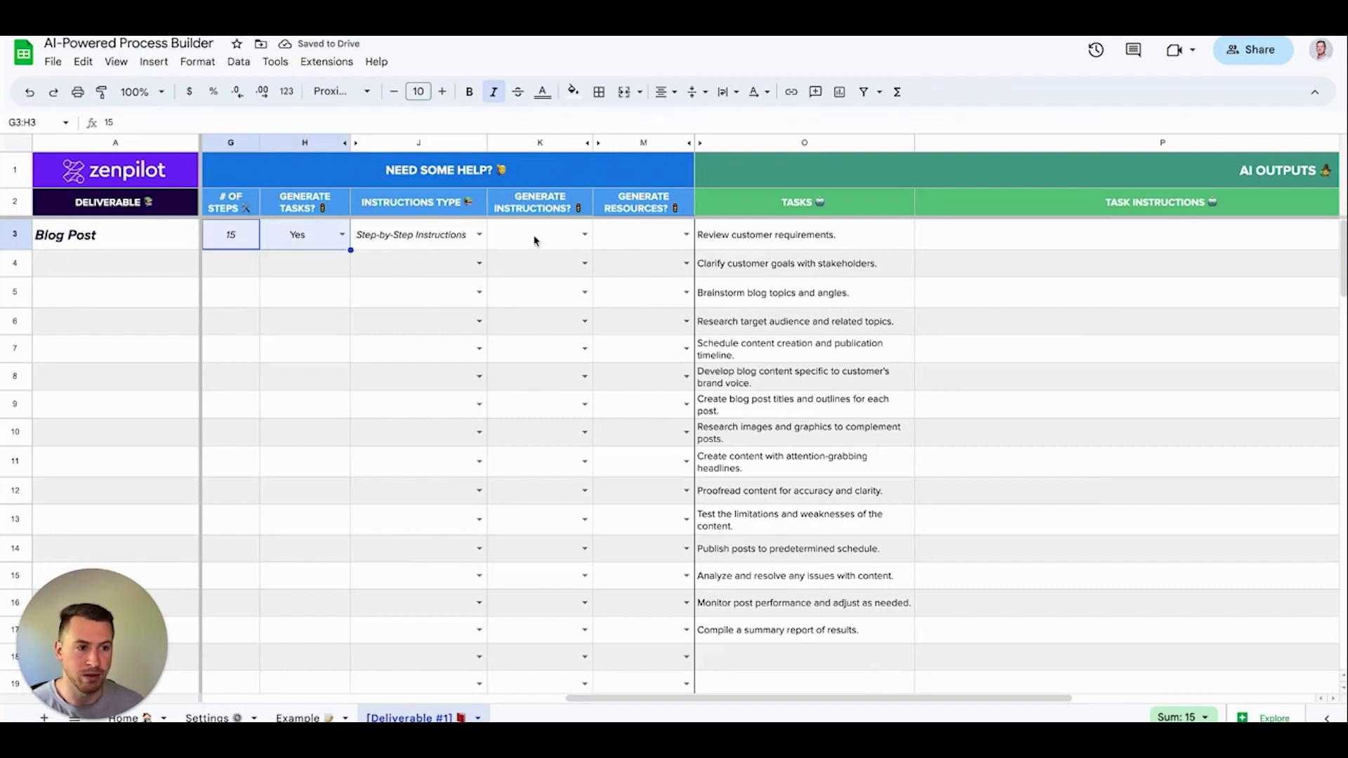
Set the Generate Instructions option to Yes for the Blog Post row.
{"action": "left_click", "coordinate": [585, 235]}
{"action": "left_click", "coordinate": [538, 266]}
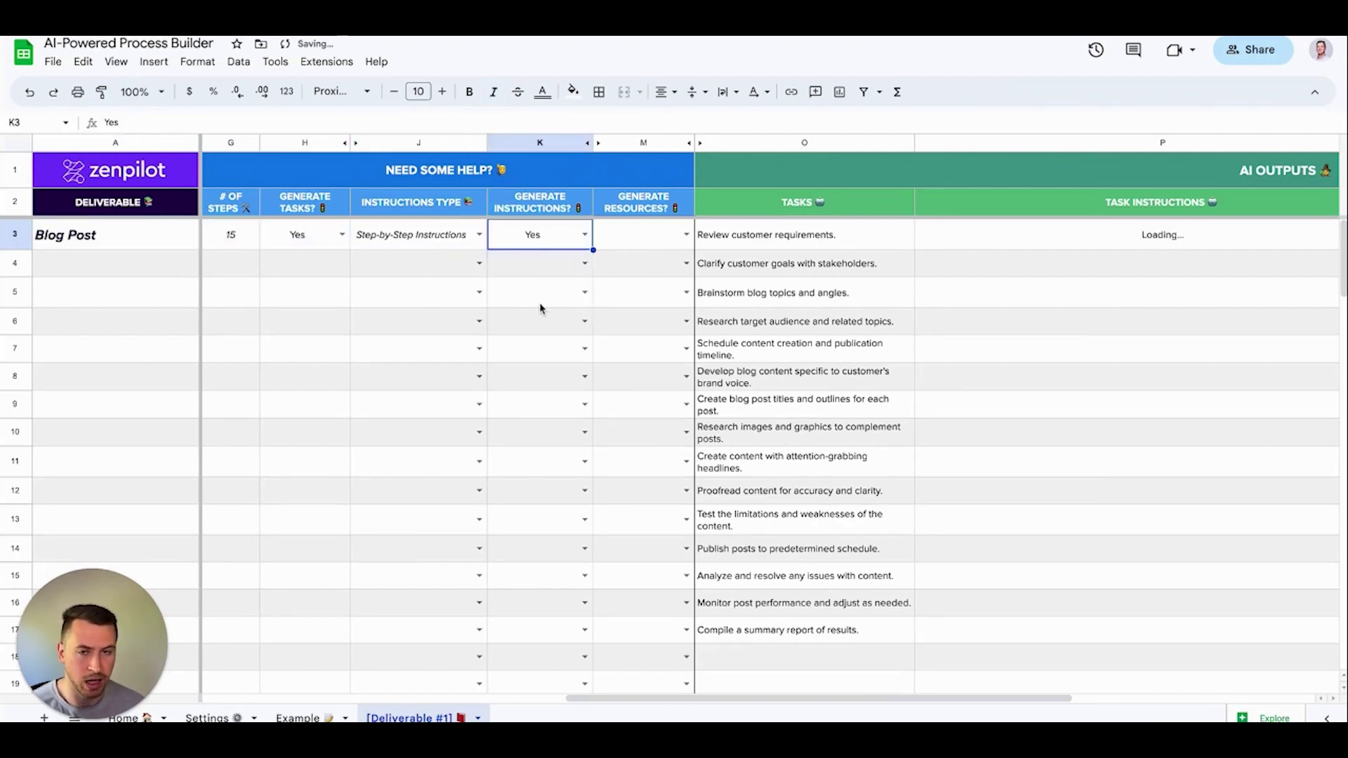
{"action": "left_click", "coordinate": [585, 236]}
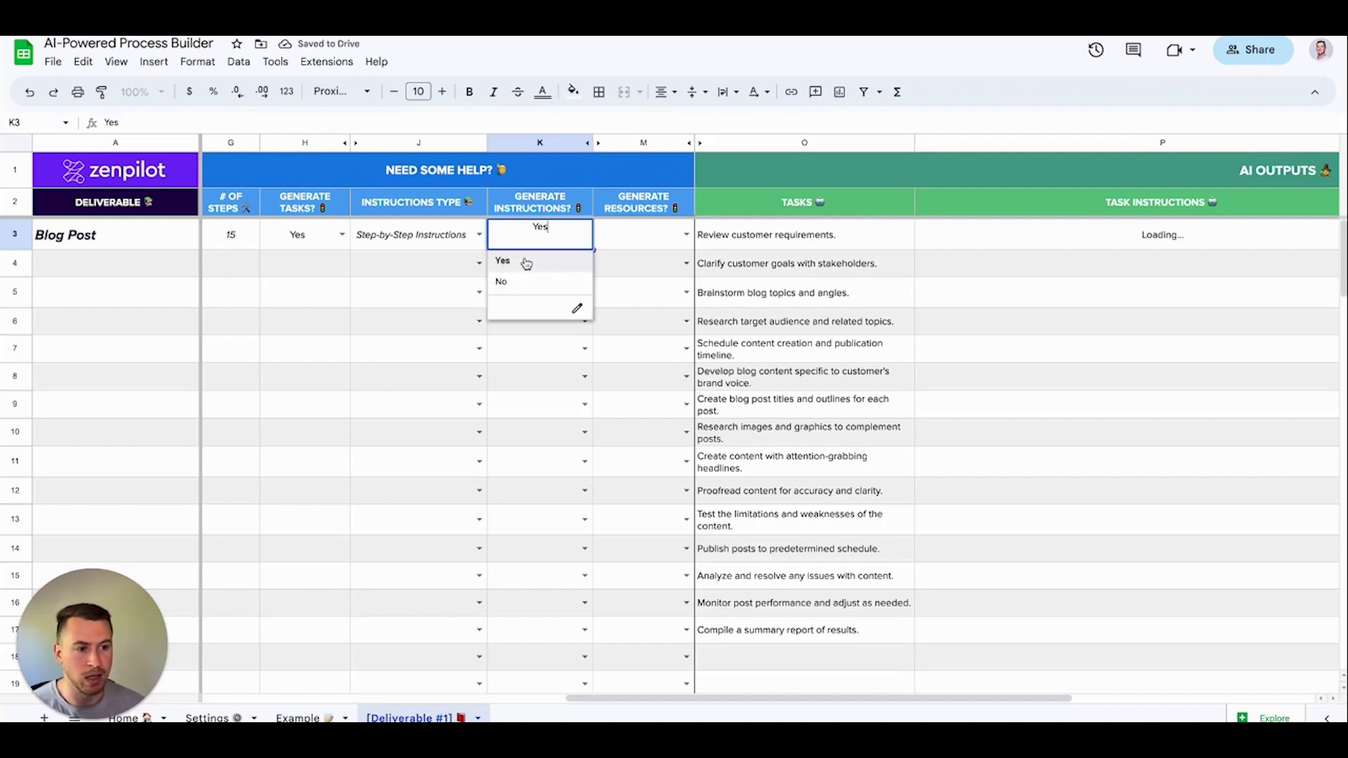
{"action": "left_click", "coordinate": [431, 268]}
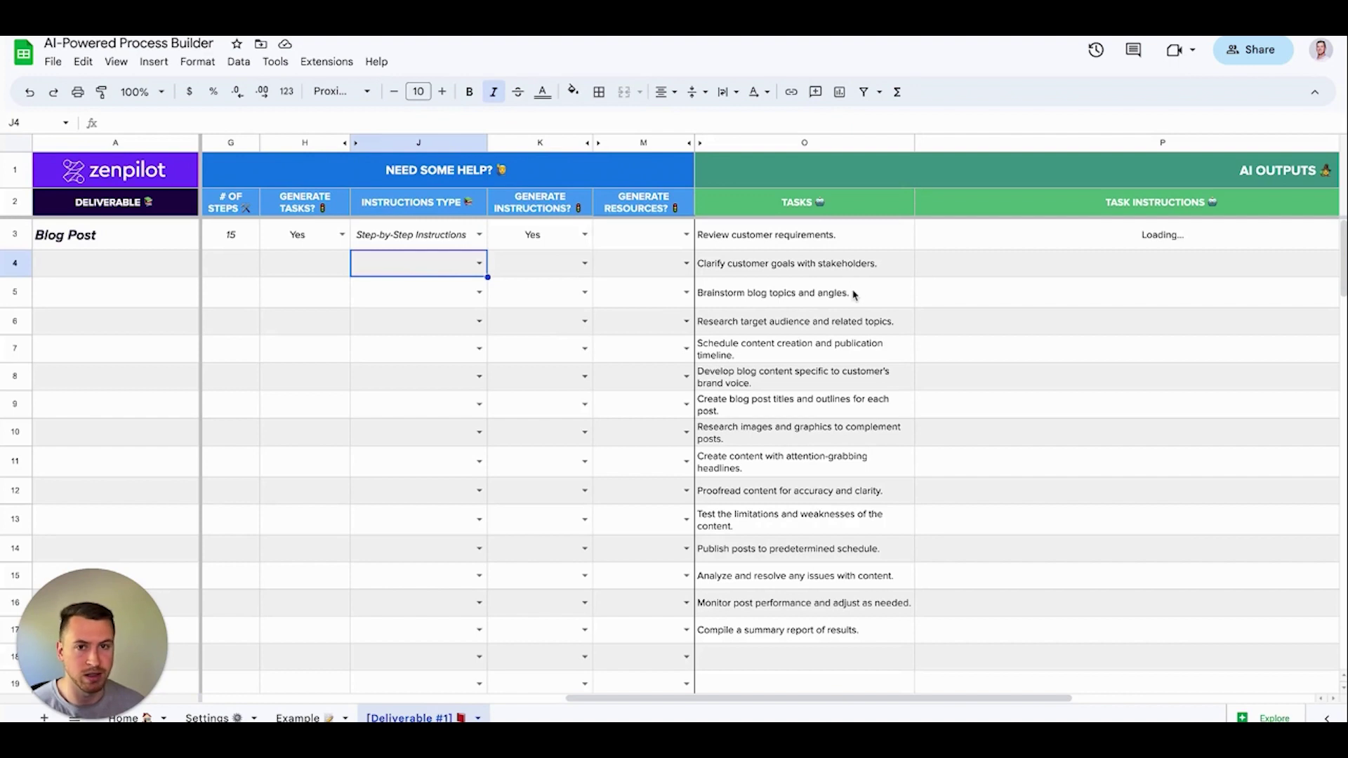
Set the Generate Resources option to Yes for the Blog Post row and check the AI output in Q3.
{"action": "left_click_drag", "start_coordinate": [693, 700], "coordinate": [723, 698]}
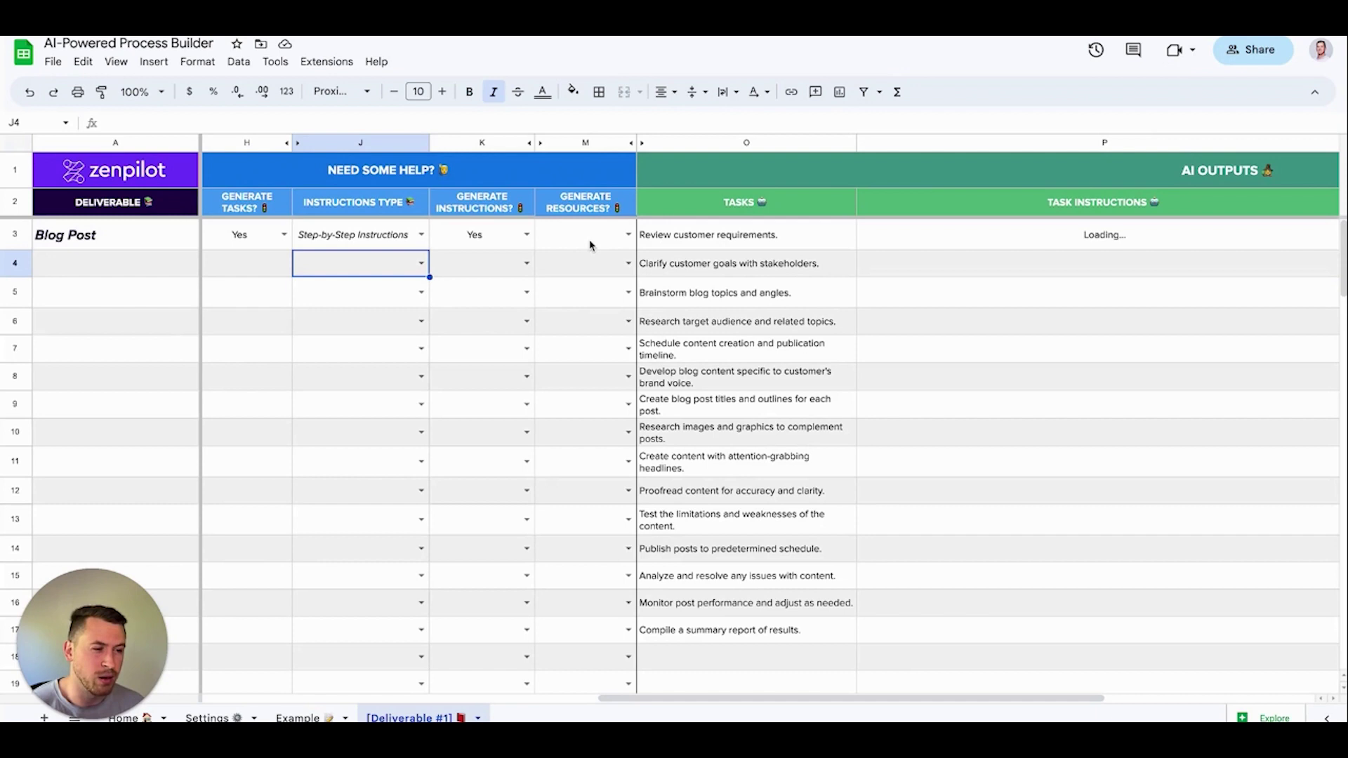
{"action": "left_click", "coordinate": [629, 234]}
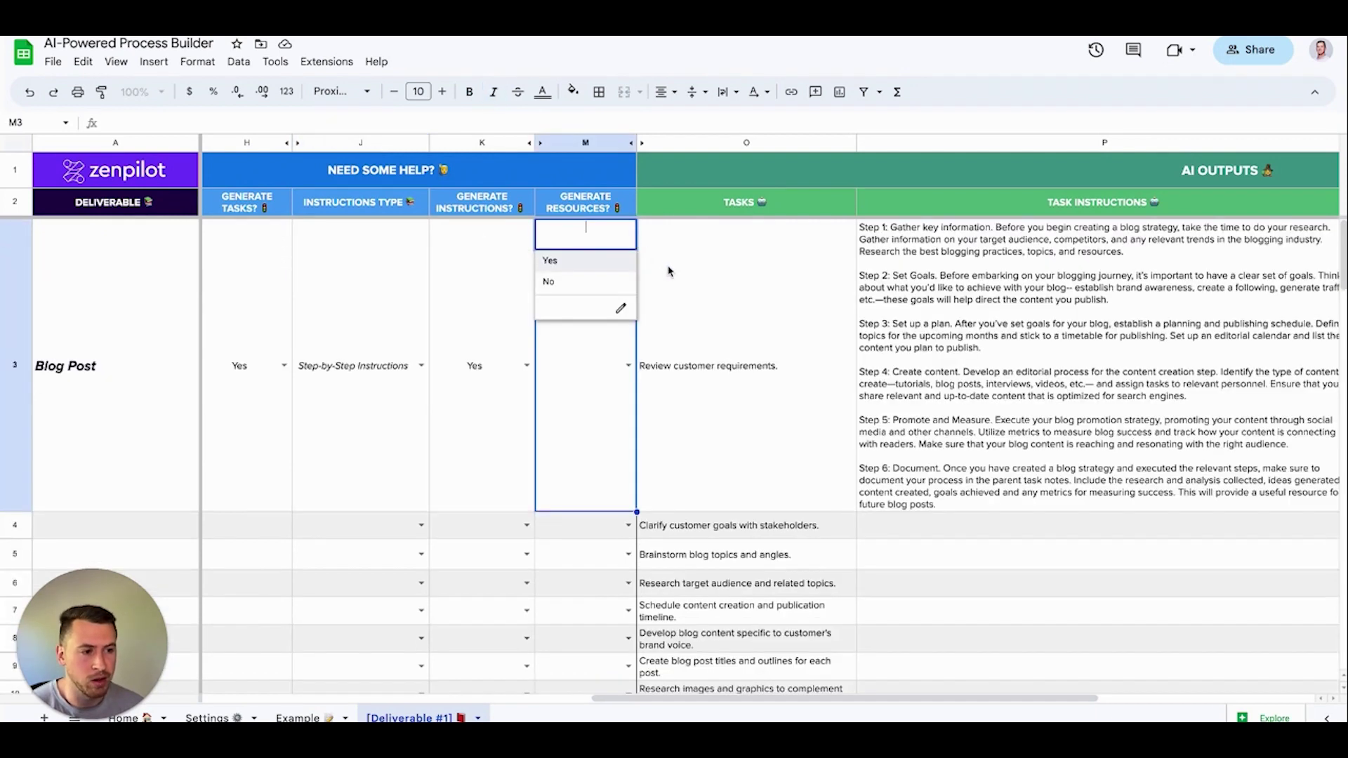
{"action": "left_click", "coordinate": [558, 261]}
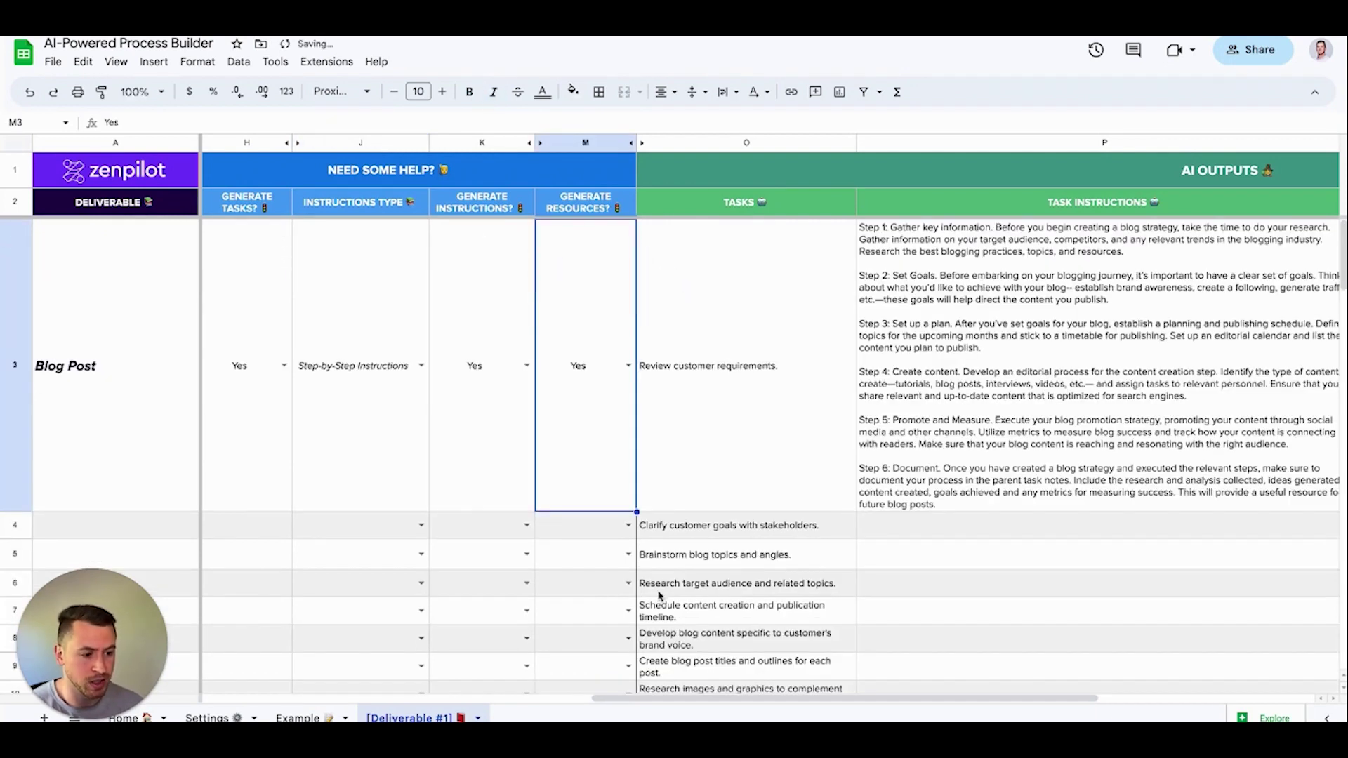
{"action": "left_click_drag", "start_coordinate": [655, 698], "coordinate": [860, 698]}
{"action": "mouse_move", "coordinate": [913, 360]}
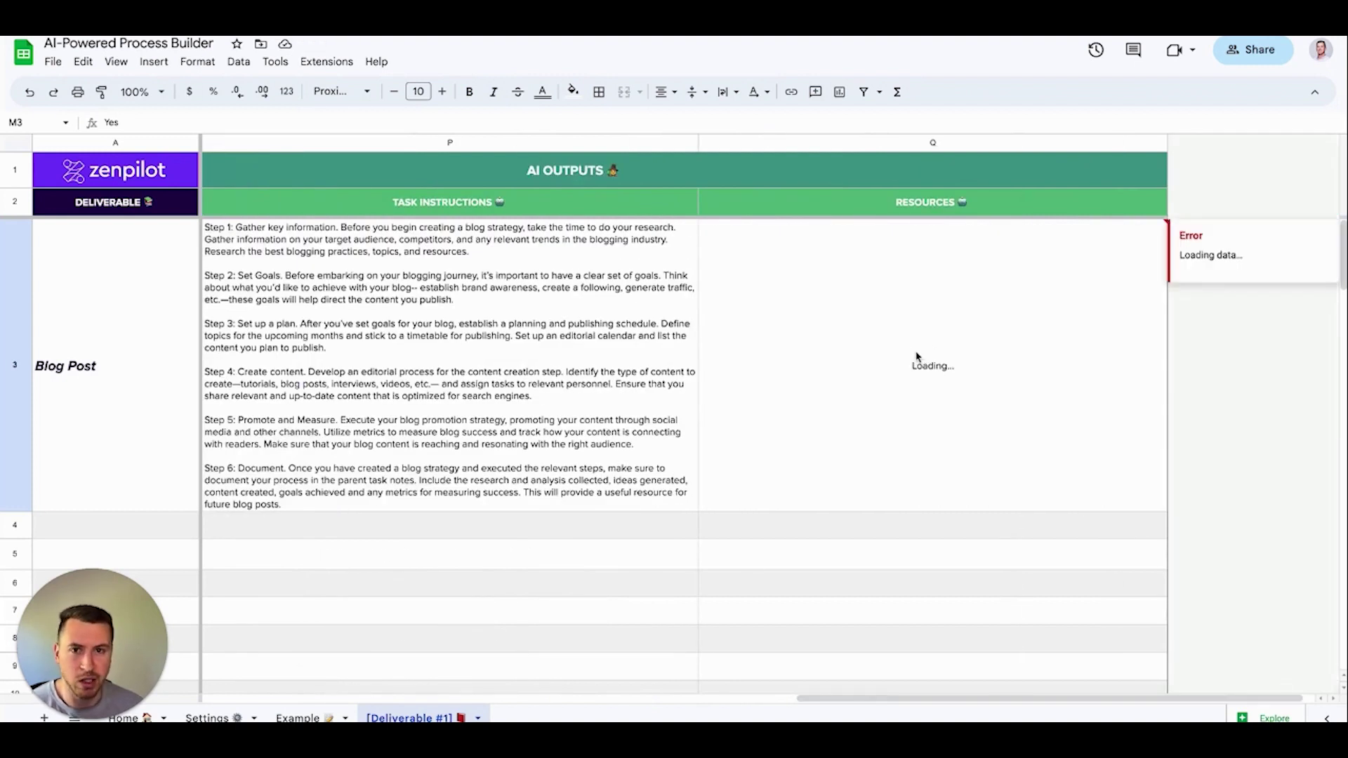
{"action": "left_click", "coordinate": [901, 367]}
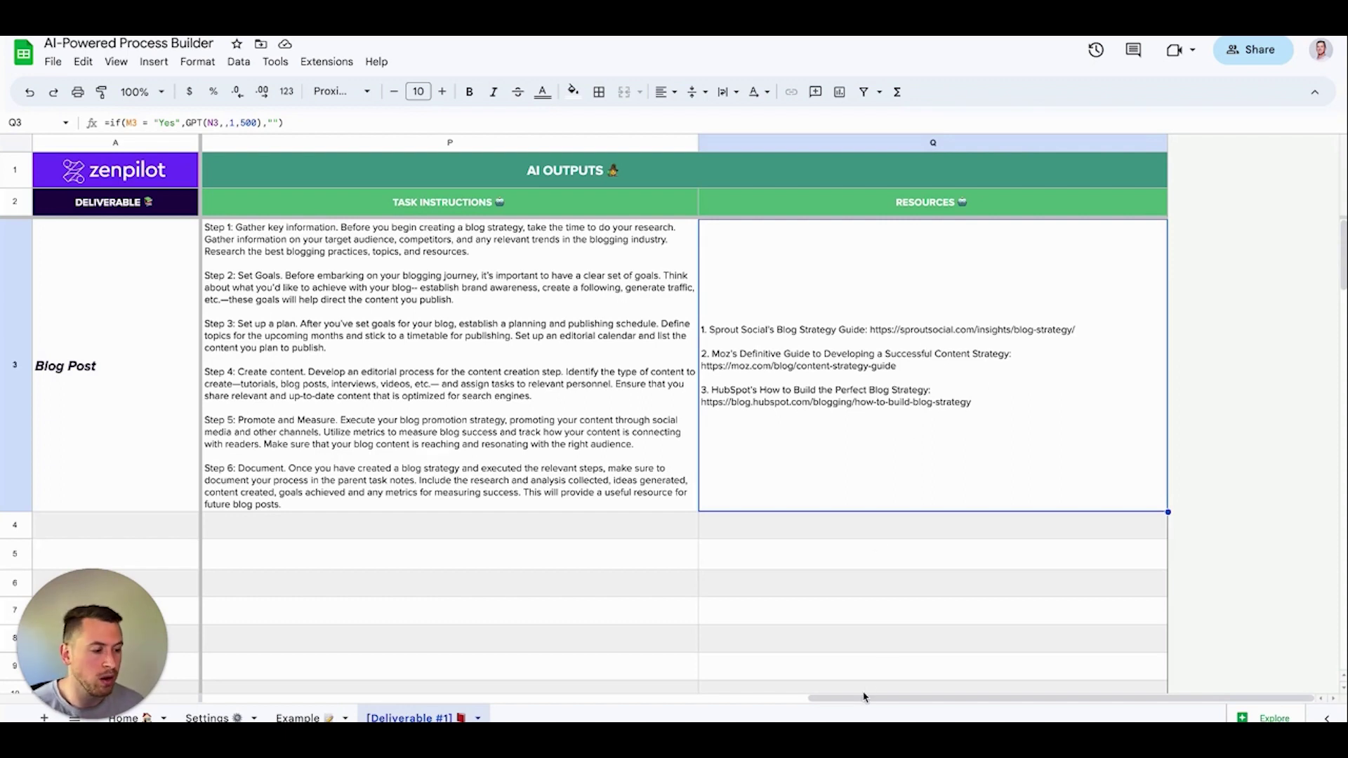
Copy the generated task instructions from P3 into the Instructions cell E3 and widen the Instructions column.
{"action": "left_click_drag", "start_coordinate": [865, 698], "coordinate": [826, 697]}
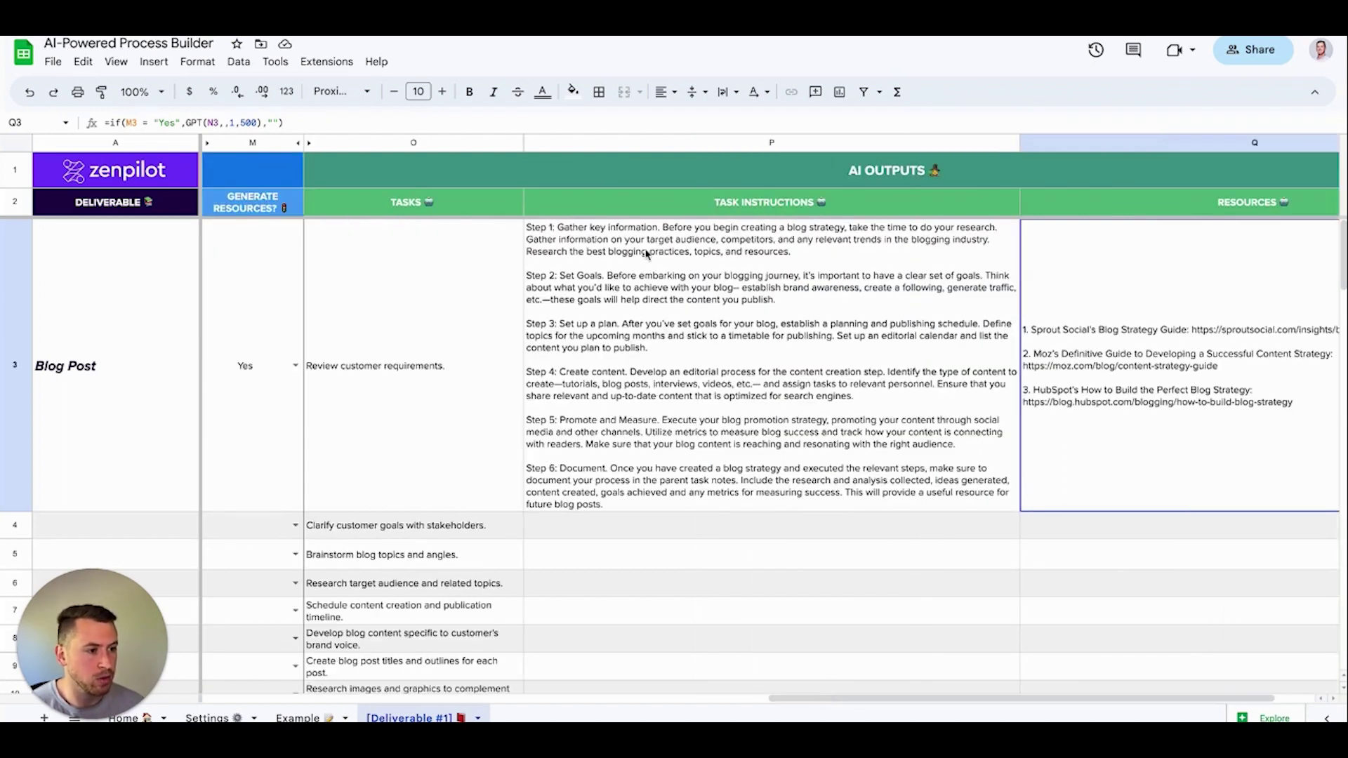
{"action": "left_click", "coordinate": [635, 270]}
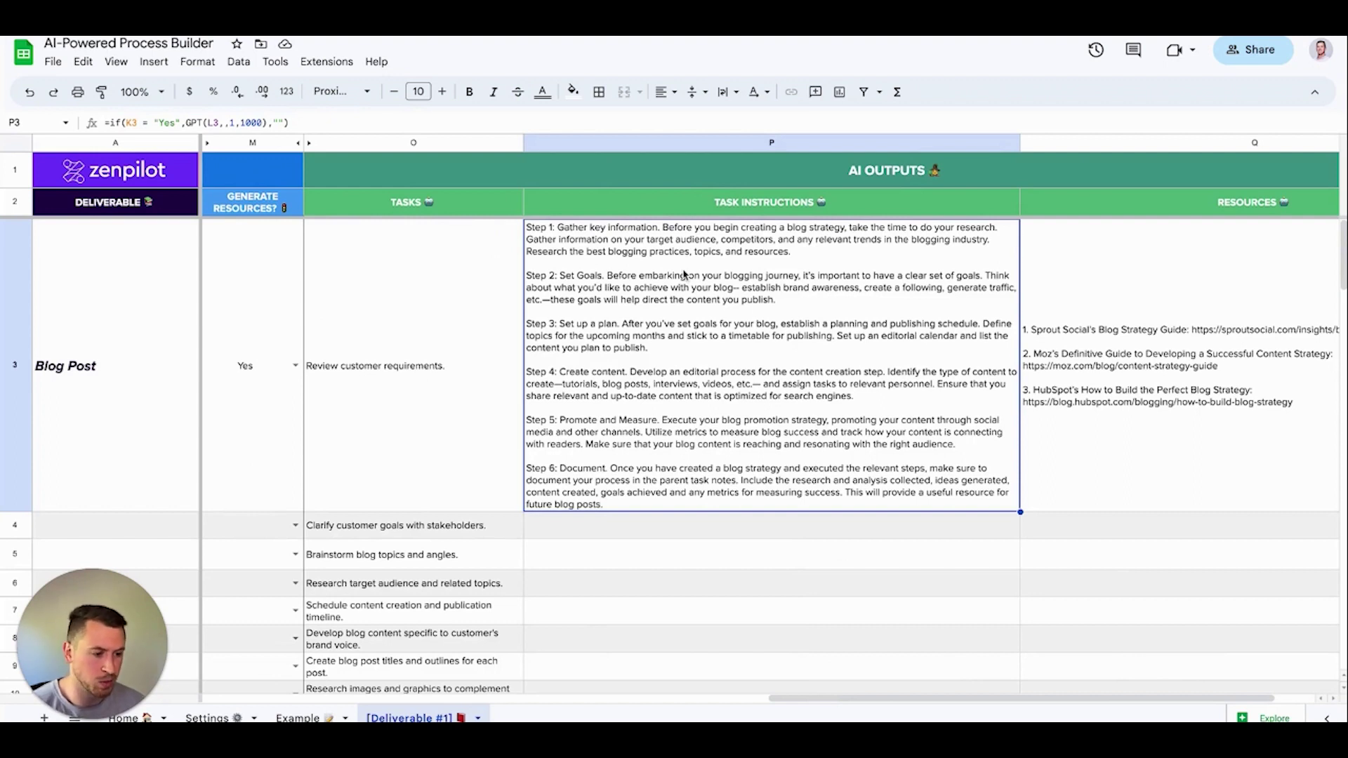
{"action": "left_click_drag", "start_coordinate": [891, 699], "coordinate": [466, 669]}
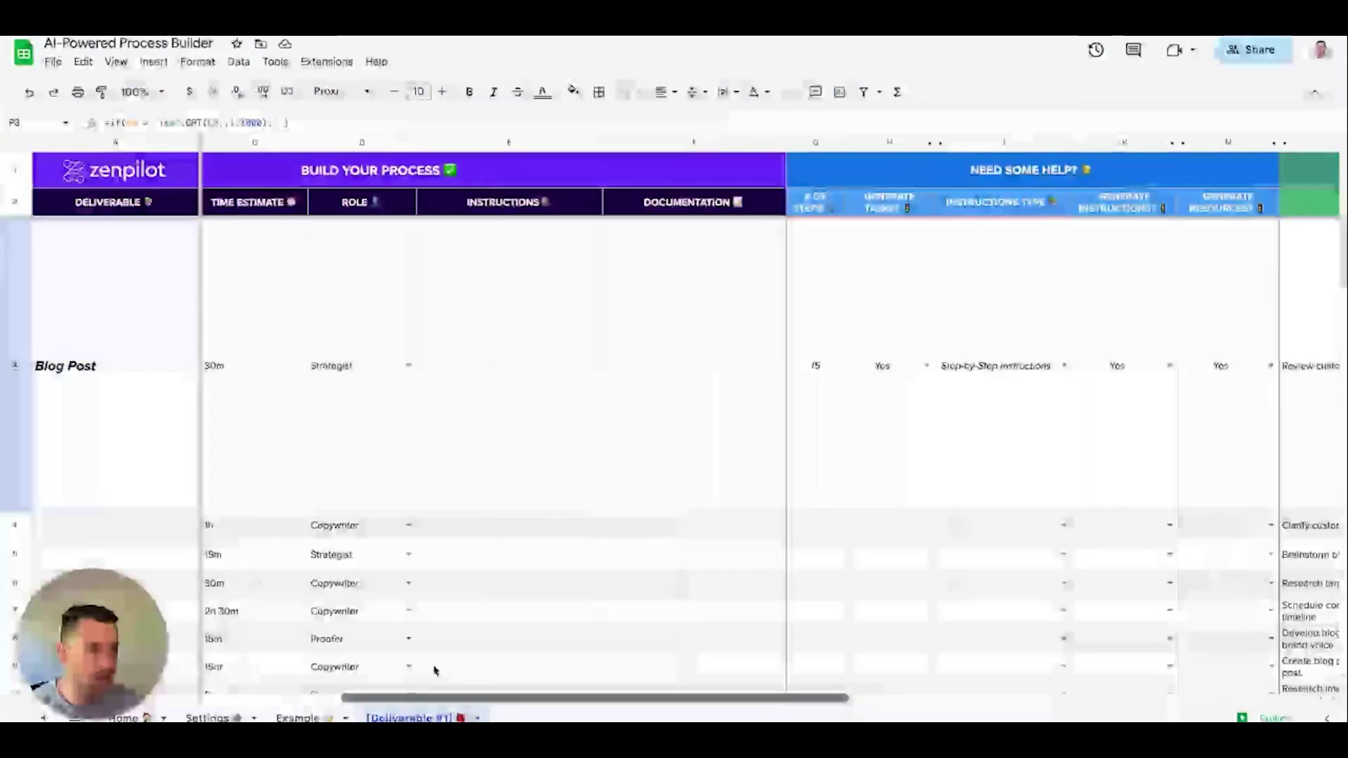
{"action": "left_click", "coordinate": [752, 364]}
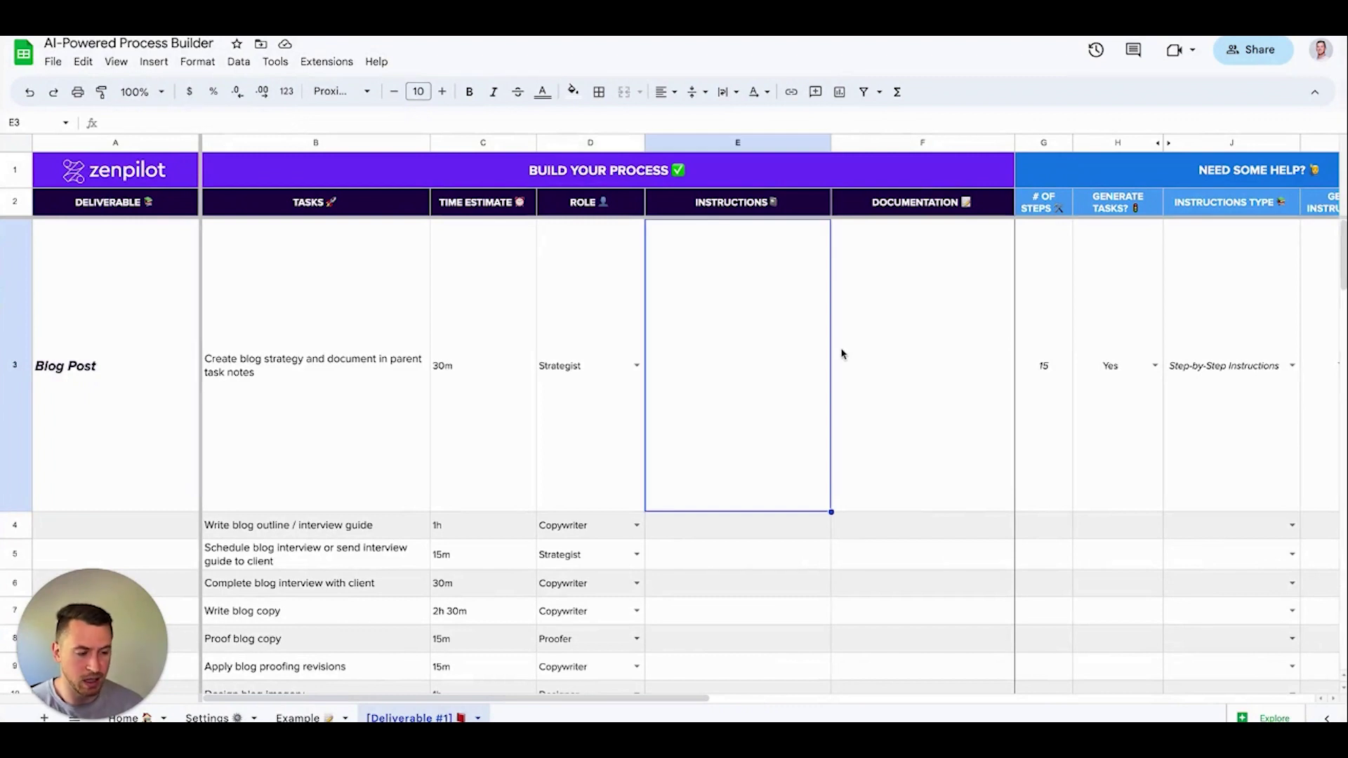
{"action": "key", "text": "ctrl+v"}
{"action": "left_click_drag", "start_coordinate": [835, 143], "coordinate": [1098, 144]}
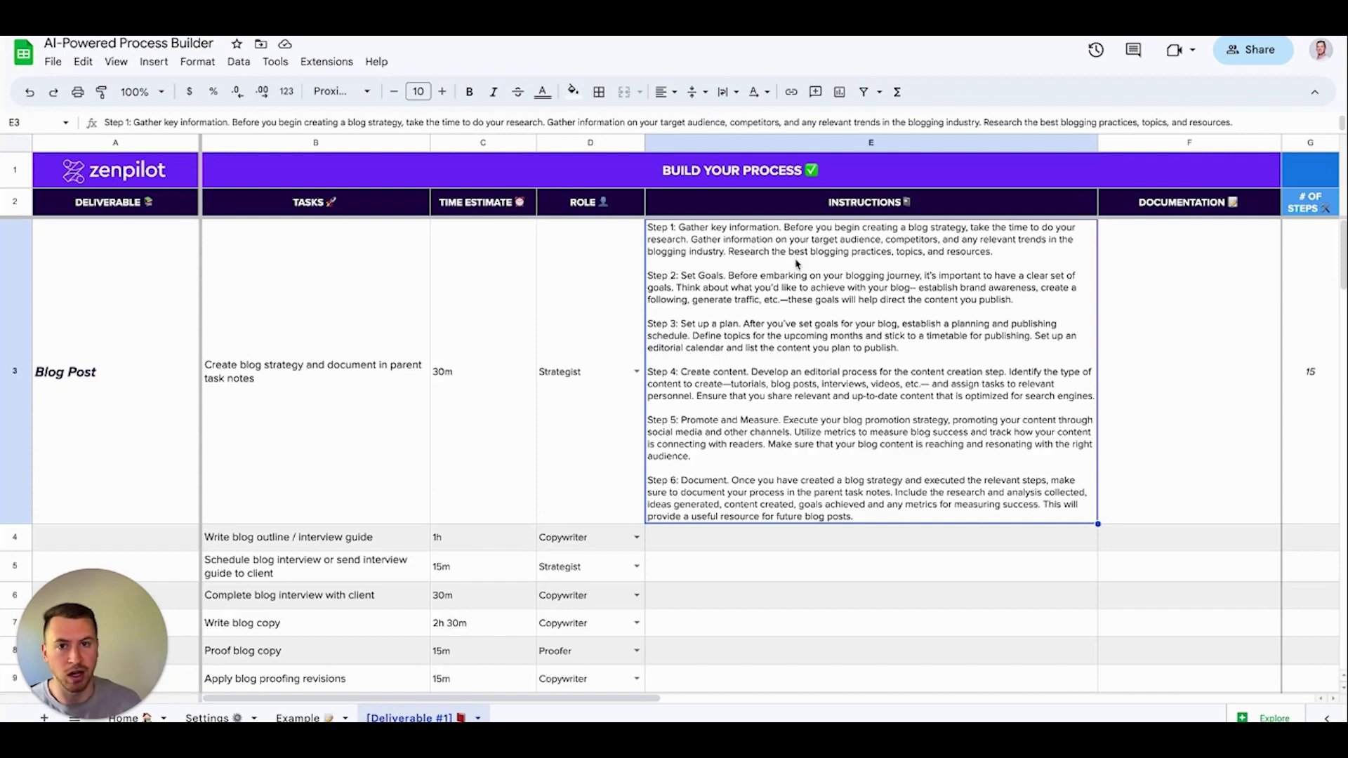
{"action": "left_click", "coordinate": [731, 561]}
Examine the generated resources in Q3 and open the first task's Documentation cell F3 for editing.
{"action": "left_click_drag", "start_coordinate": [600, 699], "coordinate": [1257, 678]}
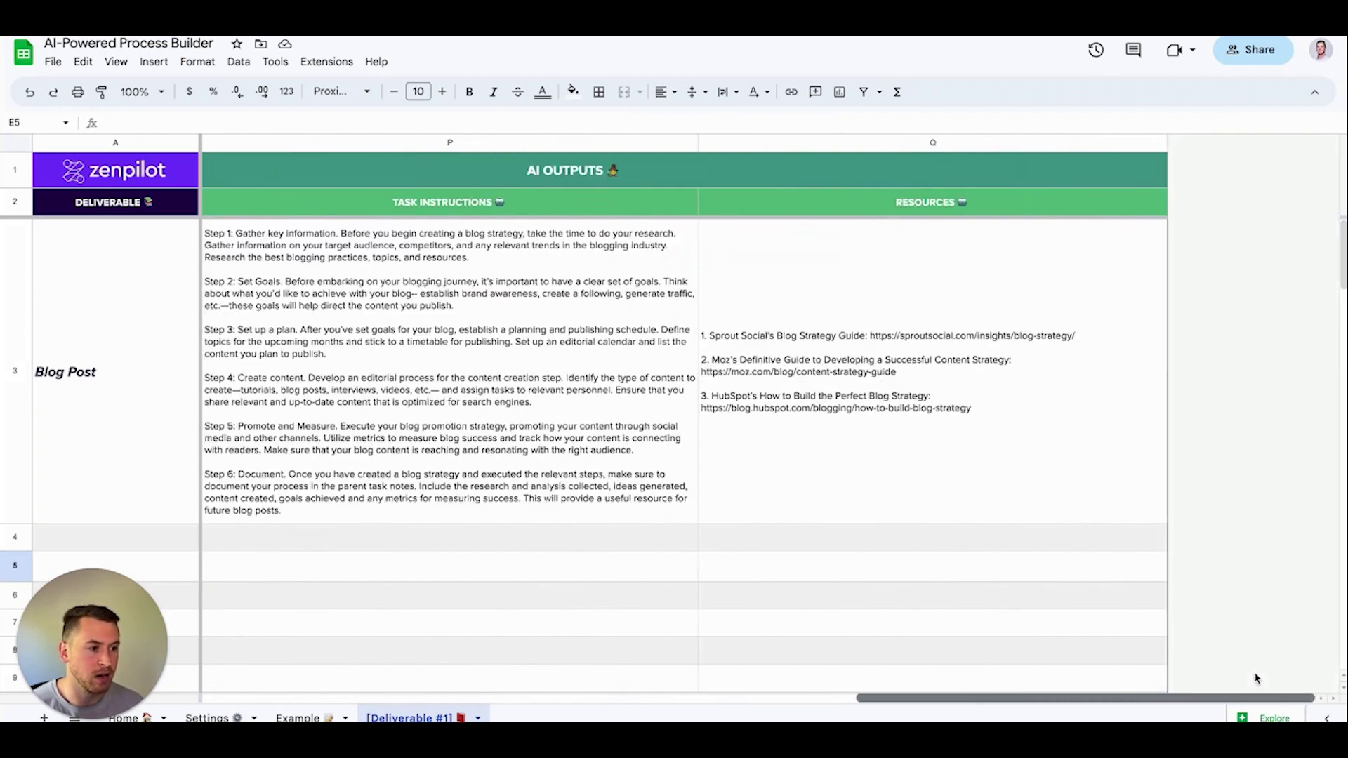
{"action": "left_click", "coordinate": [870, 383]}
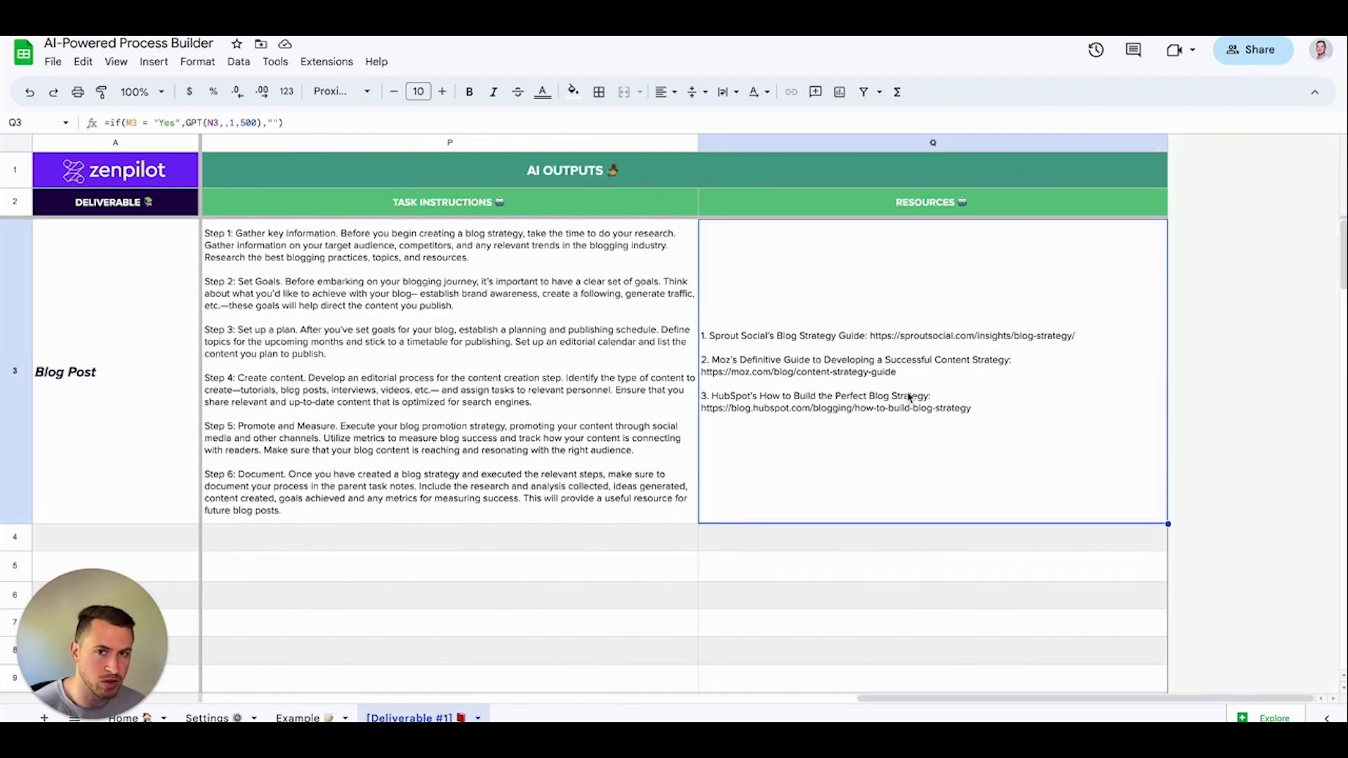
{"action": "left_click_drag", "start_coordinate": [936, 695], "coordinate": [494, 691]}
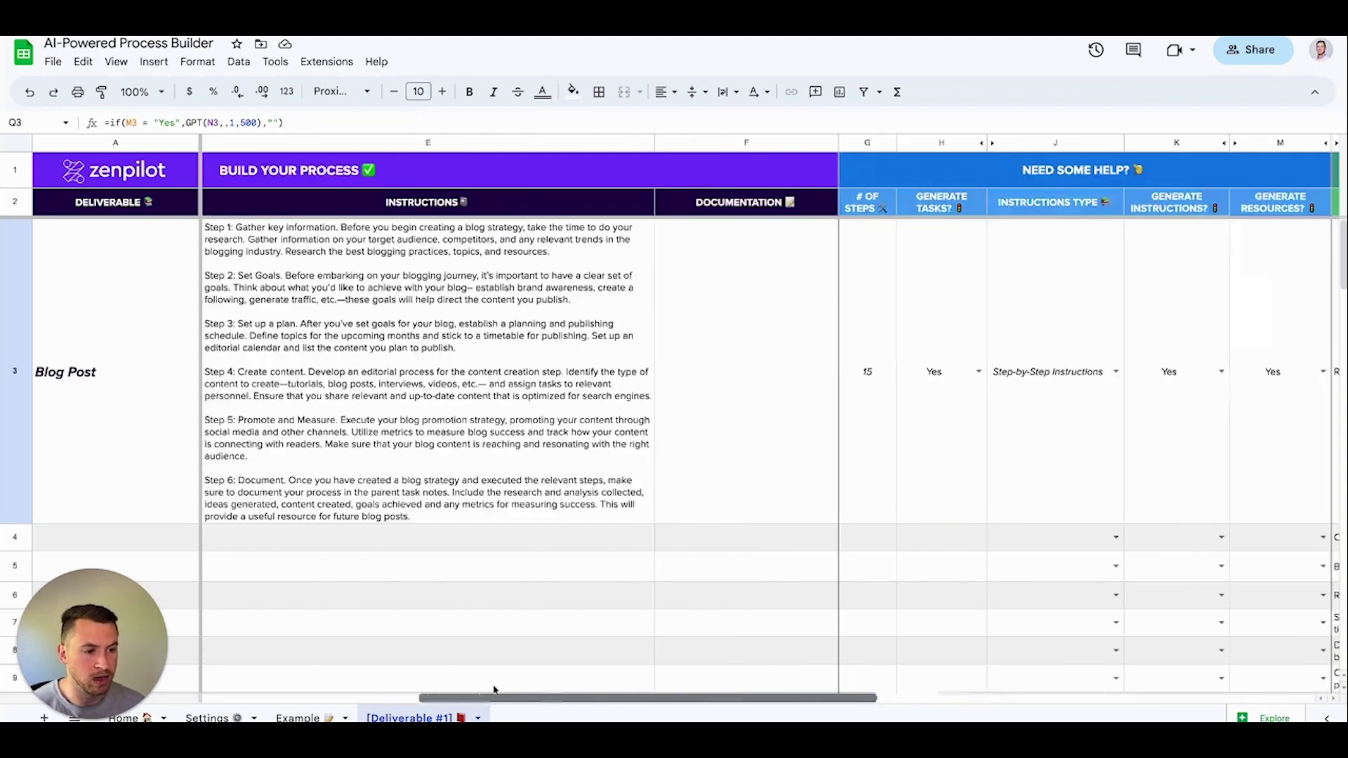
{"action": "left_click", "coordinate": [727, 422]}
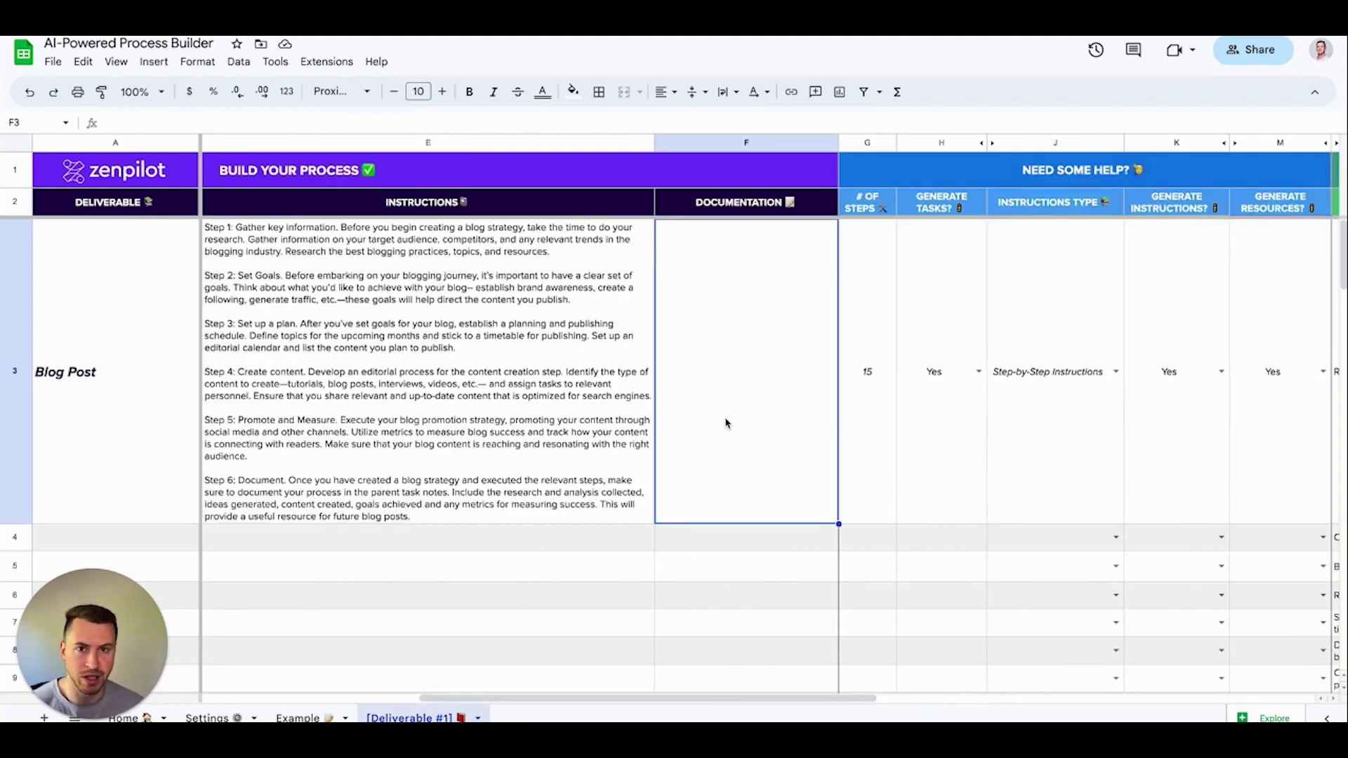
{"action": "double_click", "coordinate": [720, 421]}
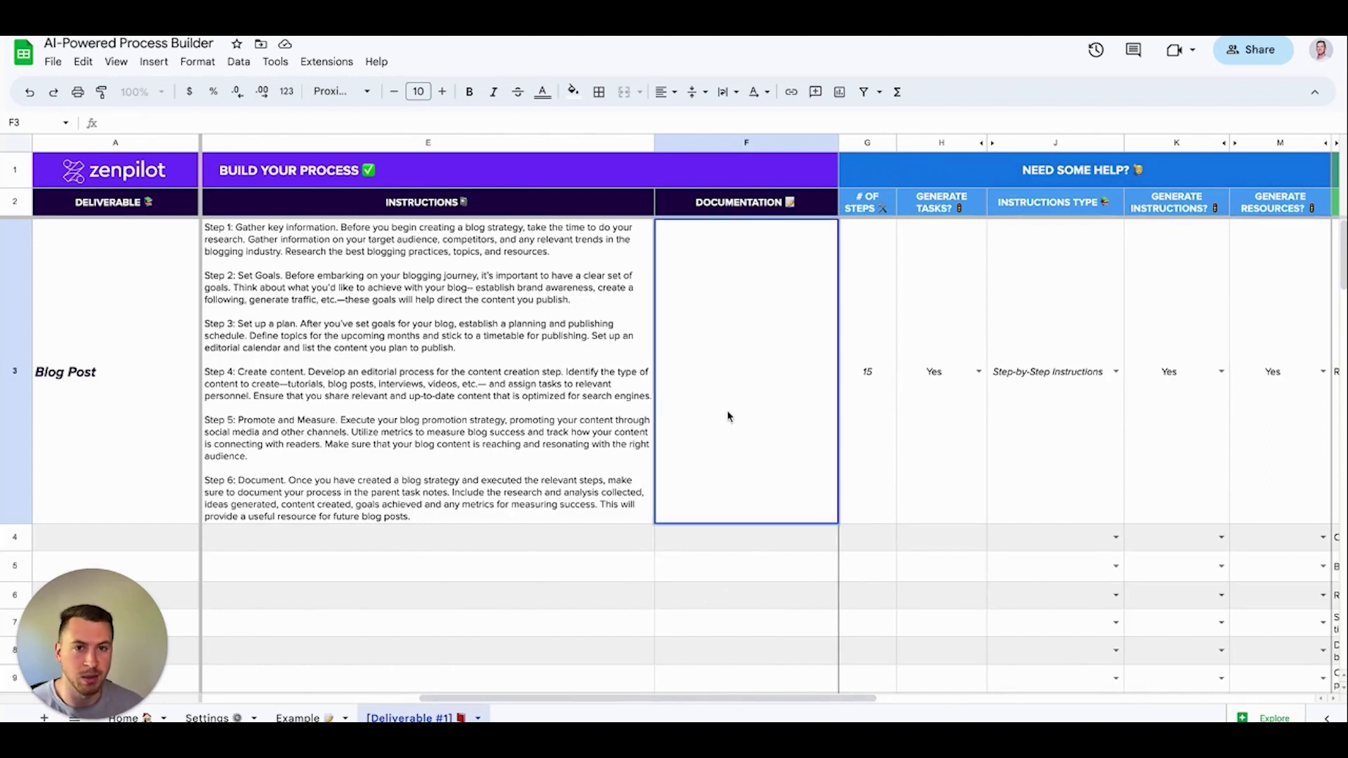
{"action": "left_click_drag", "start_coordinate": [642, 699], "coordinate": [1030, 671]}
{"action": "left_click", "coordinate": [923, 626]}
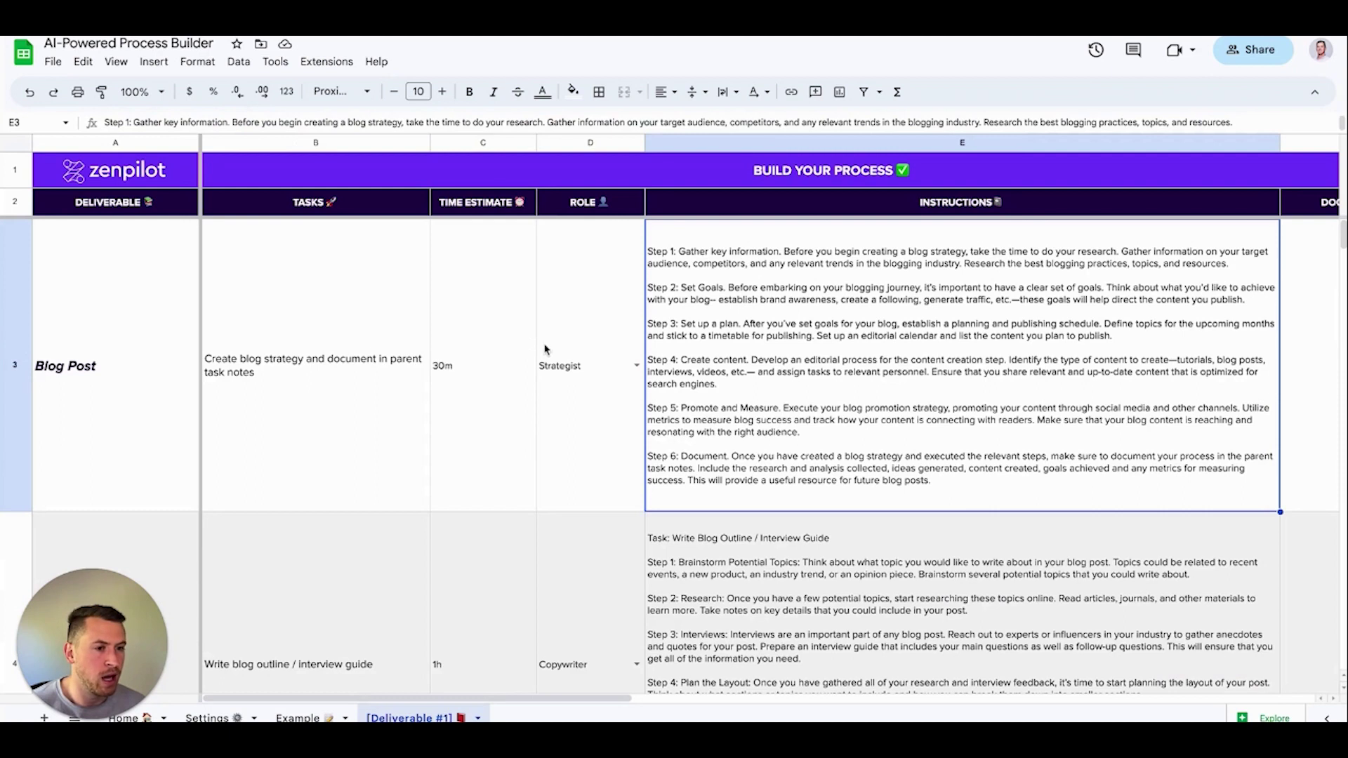
{"action": "left_click", "coordinate": [348, 348]}
{"action": "left_click", "coordinate": [473, 312]}
{"action": "left_click", "coordinate": [569, 288]}
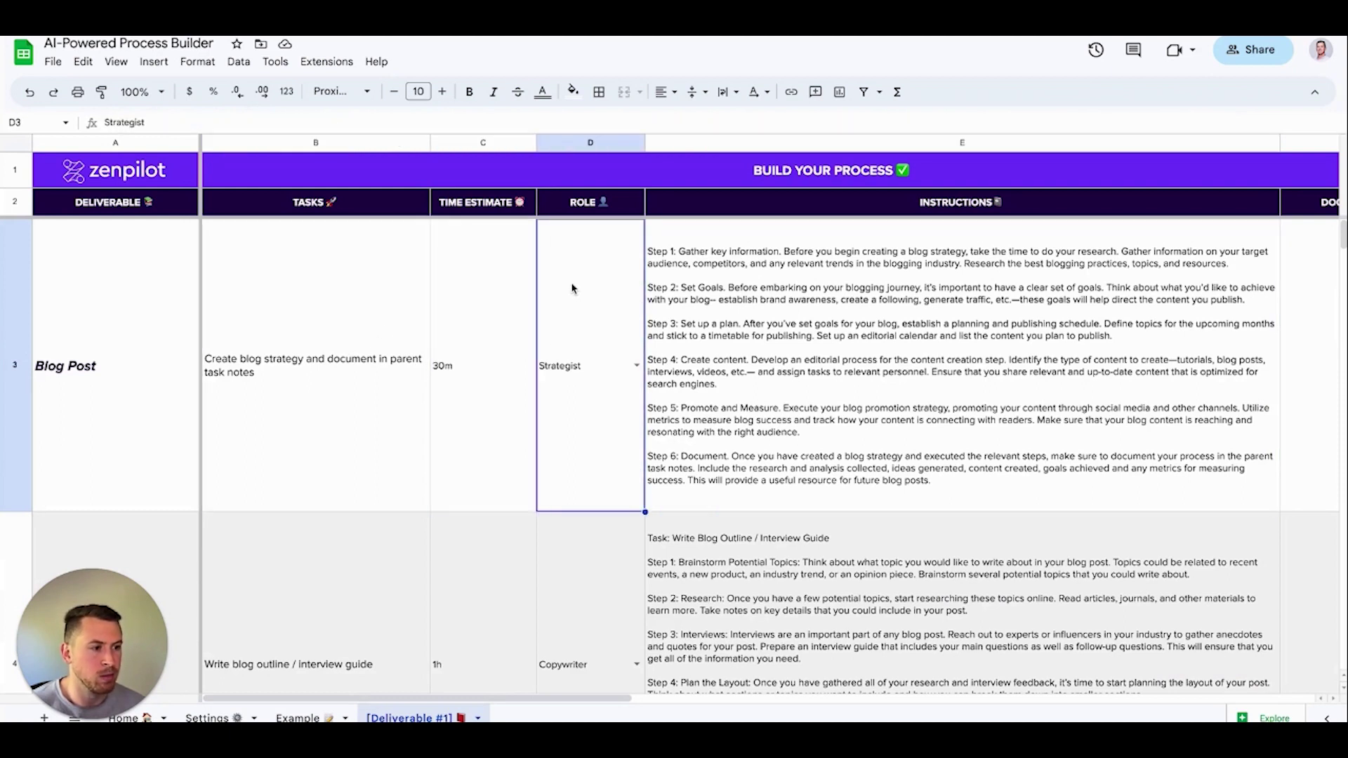
{"action": "left_click", "coordinate": [753, 299]}
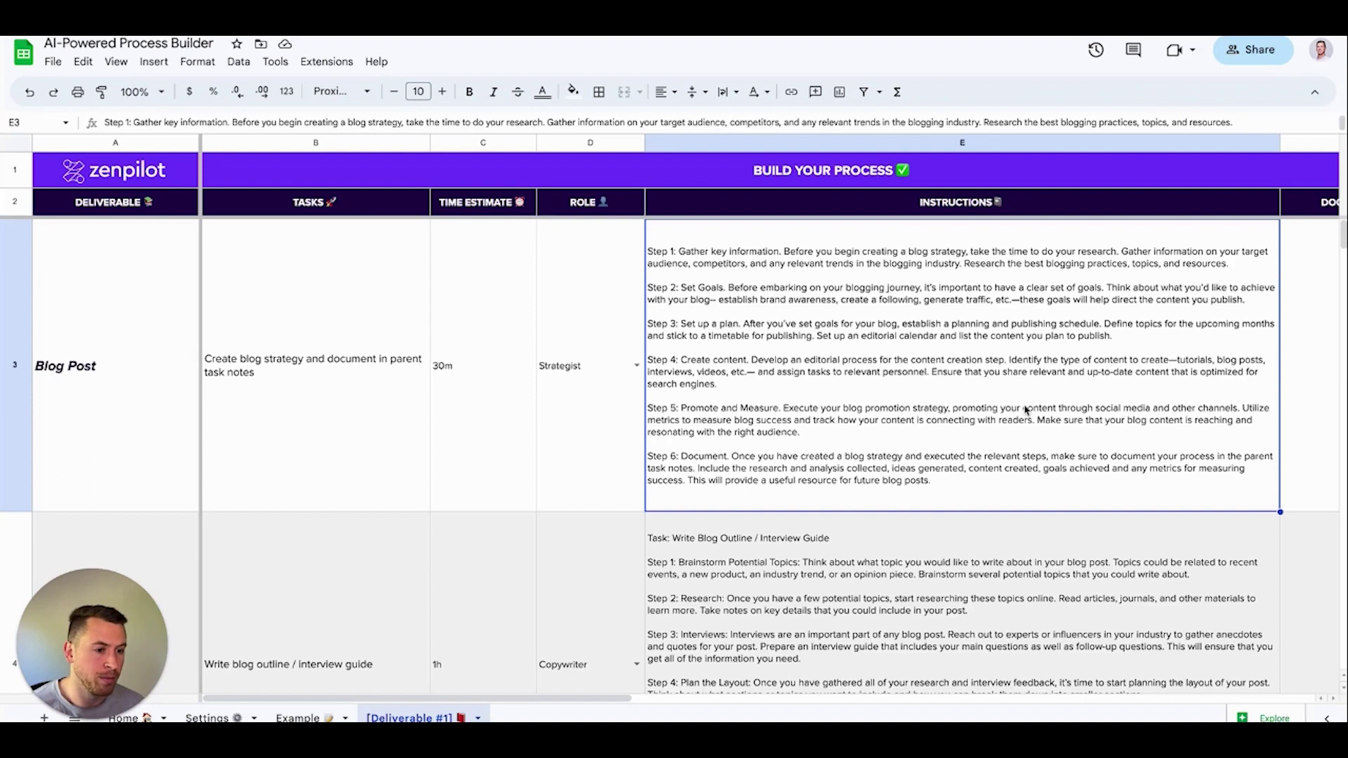
{"action": "left_click", "coordinate": [347, 342]}
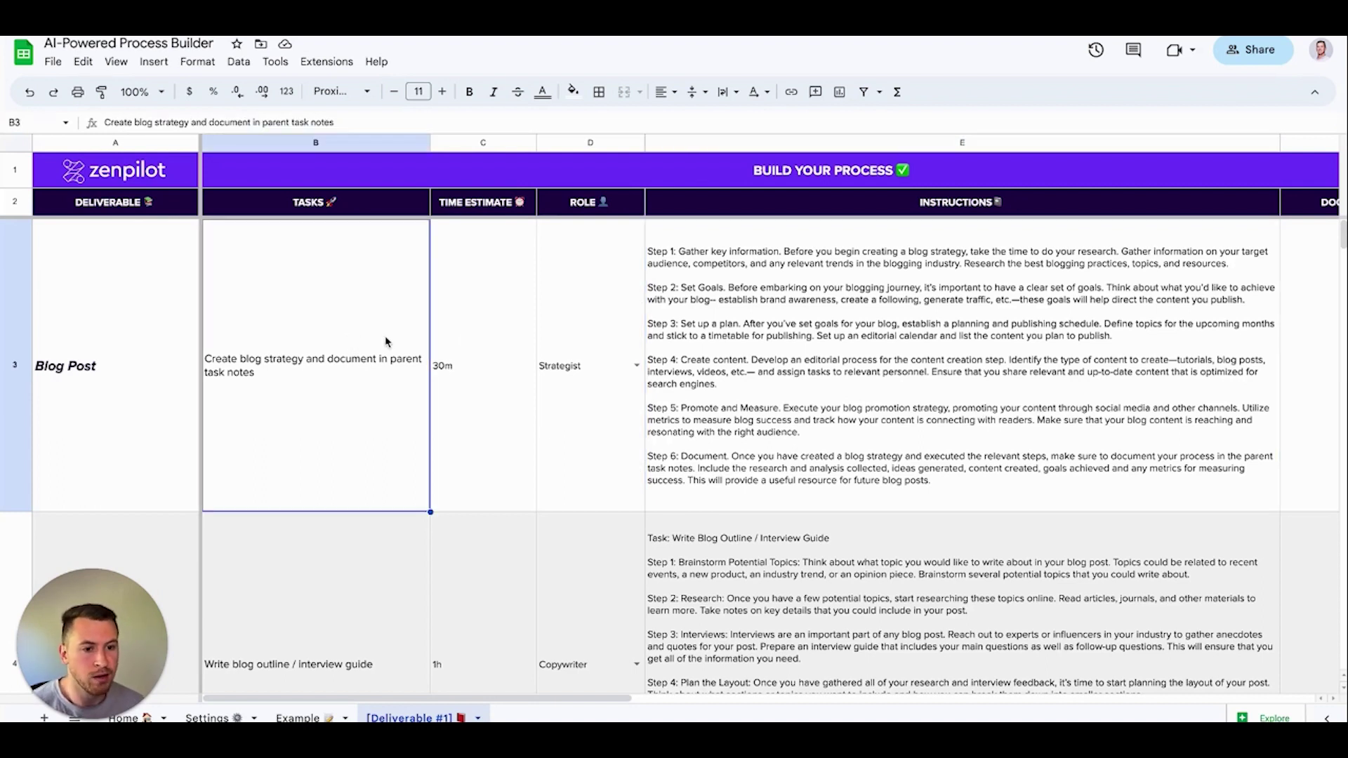
Copy the deliverable name from A3 and create a "Blog Post" task in the Inbound list under YOUR TASK TEMPLATES in ClickUp.
{"action": "left_click", "coordinate": [107, 379]}
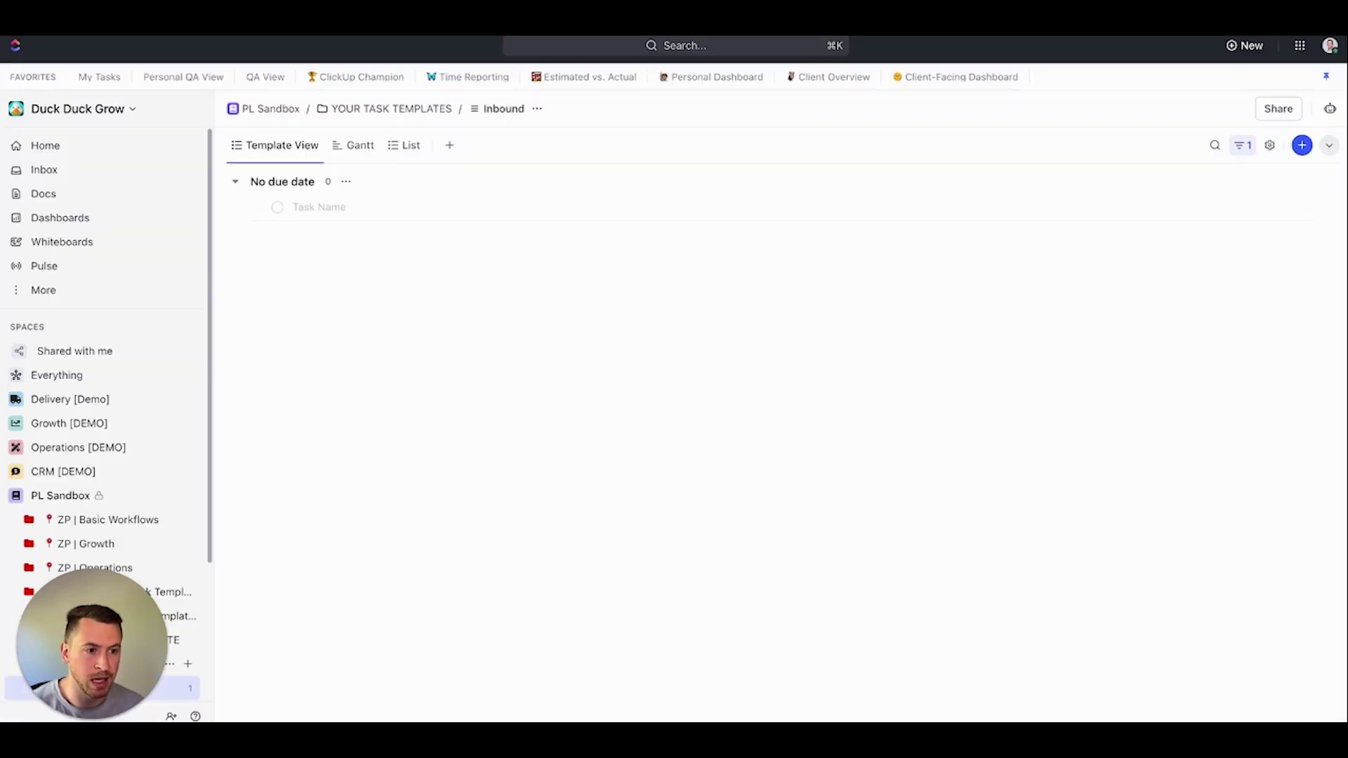
{"action": "left_click", "coordinate": [349, 211]}
{"action": "type", "text": "Blog Post"}
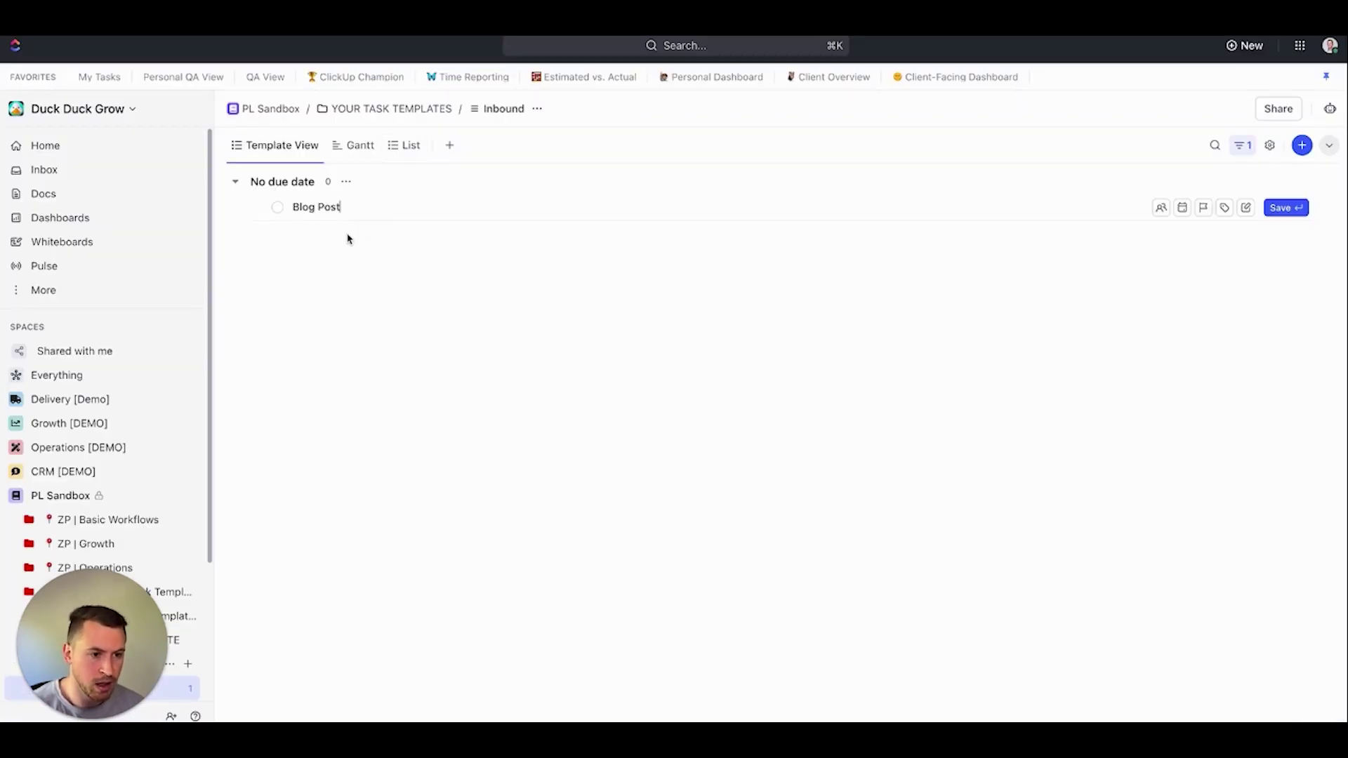
{"action": "scroll", "coordinate": [151, 413], "scroll_direction": "down", "scroll_amount": 1}
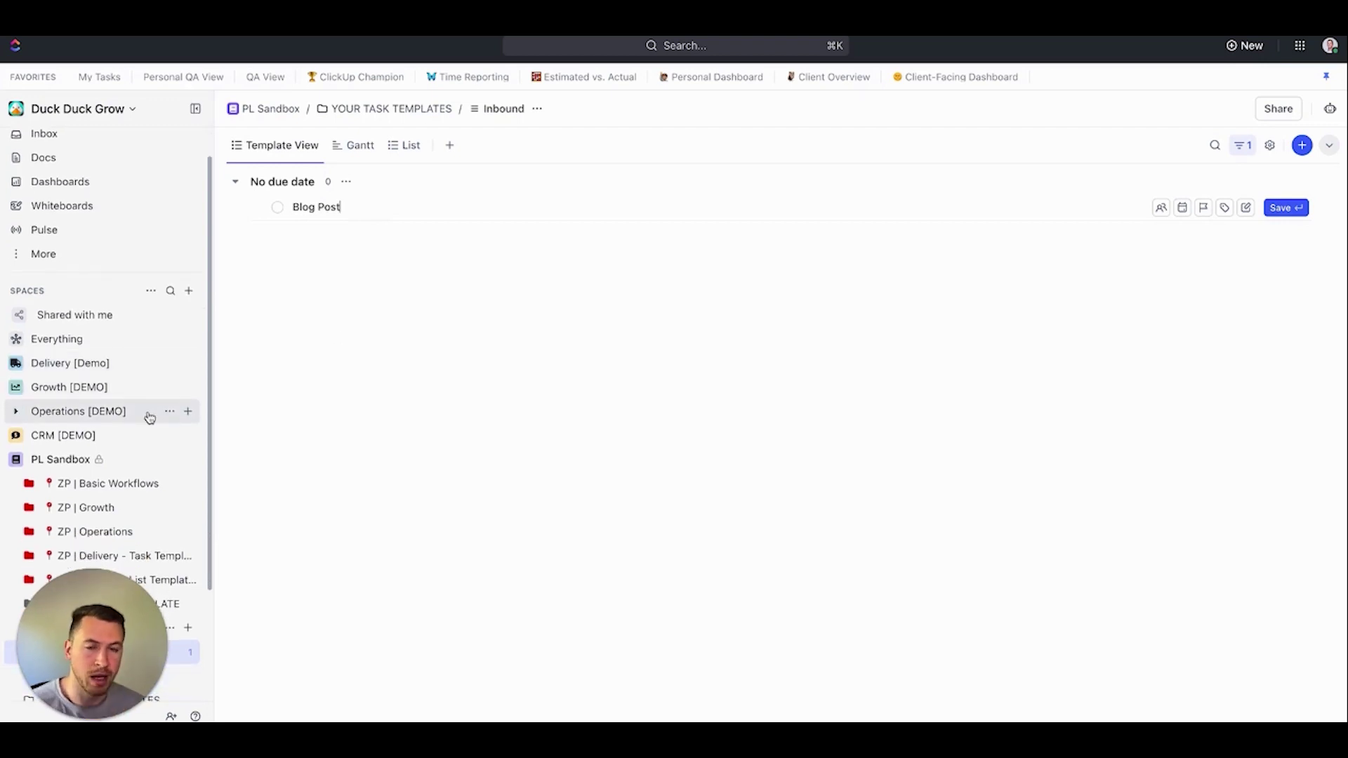
{"action": "scroll", "coordinate": [150, 414], "scroll_direction": "down", "scroll_amount": 3}
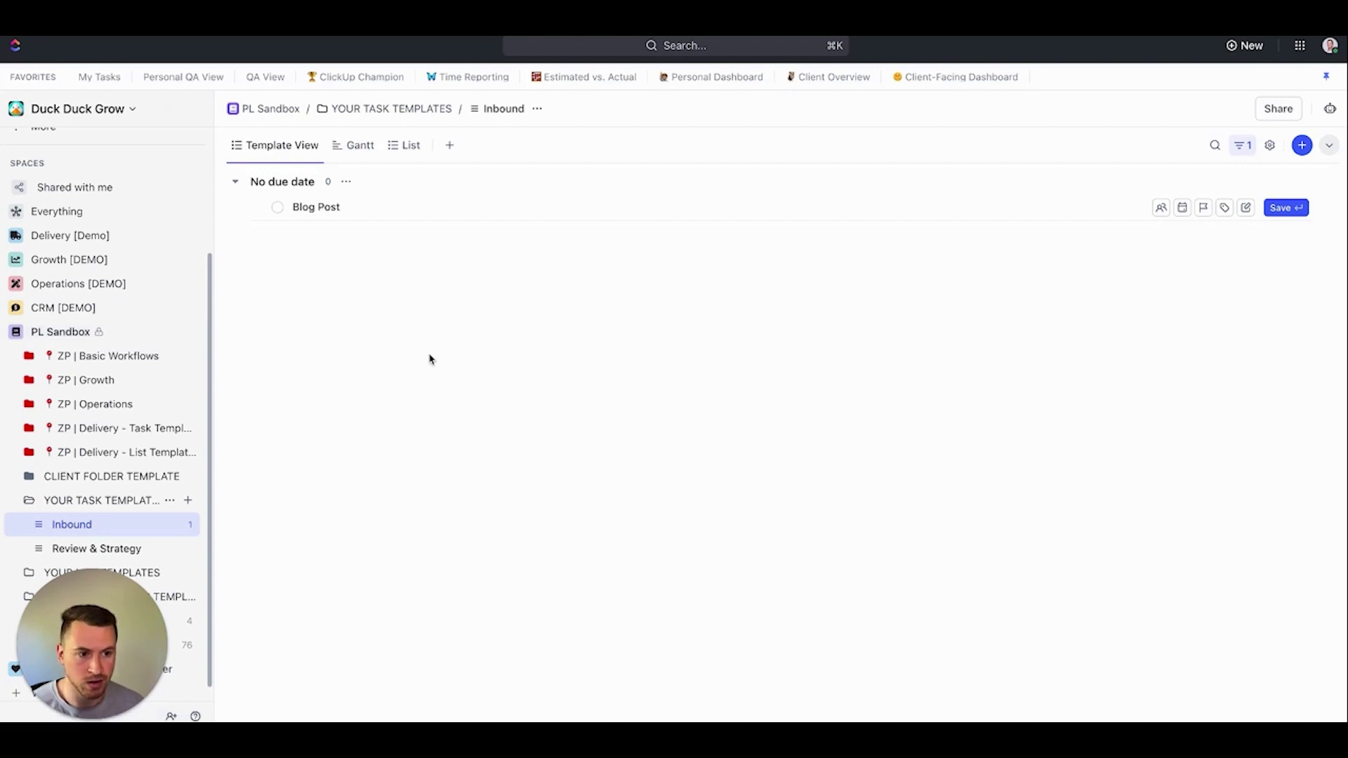
{"action": "left_click", "coordinate": [1291, 209]}
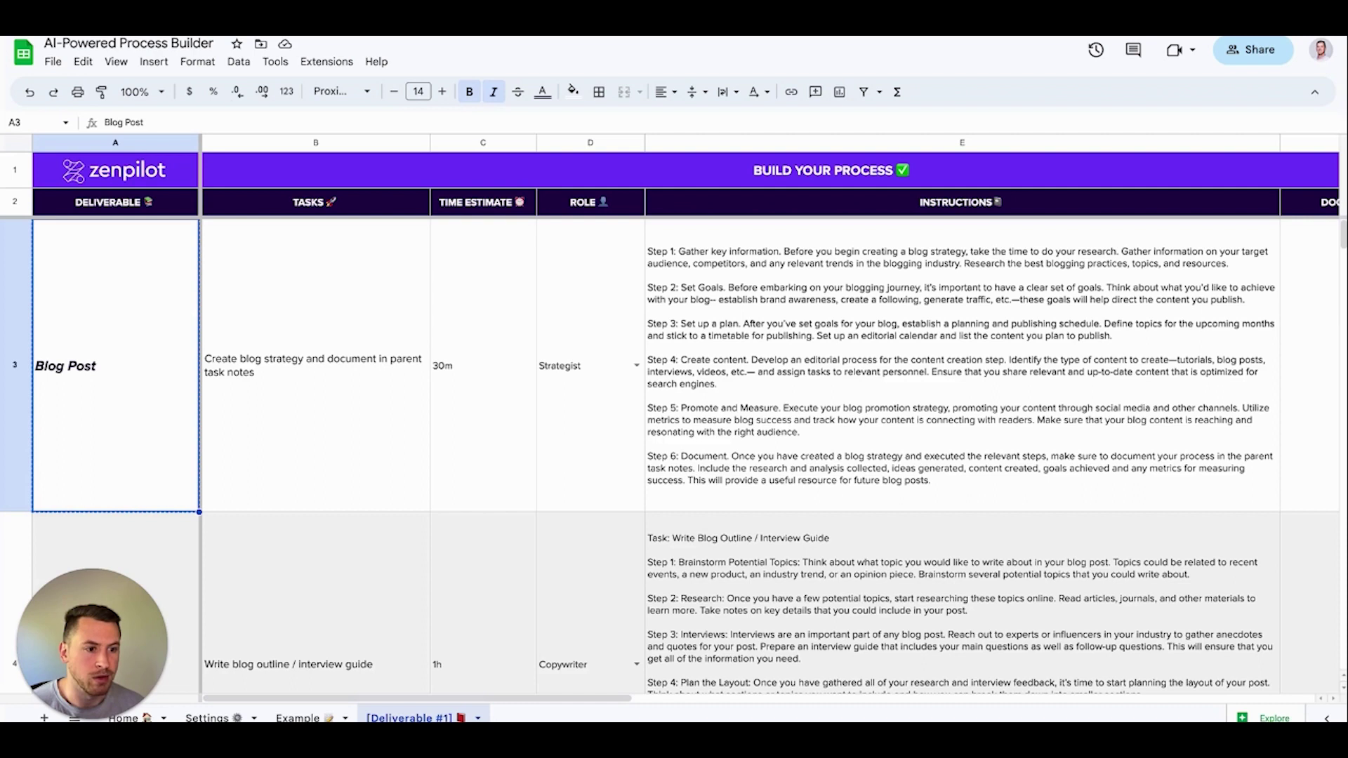
Switch back to the Process Builder sheet and copy all blog post task names from the Tasks column, starting at B3.
{"action": "left_click", "coordinate": [302, 316]}
{"action": "left_click_drag", "start_coordinate": [310, 304], "coordinate": [367, 440]}
{"action": "scroll", "coordinate": [358, 535], "scroll_direction": "down", "scroll_amount": 5}
{"action": "scroll", "coordinate": [361, 541], "scroll_direction": "down", "scroll_amount": 10}
{"action": "scroll", "coordinate": [360, 541], "scroll_direction": "down", "scroll_amount": 6}
{"action": "scroll", "coordinate": [361, 538], "scroll_direction": "down", "scroll_amount": 5}
{"action": "key", "text": "ctrl+c"}
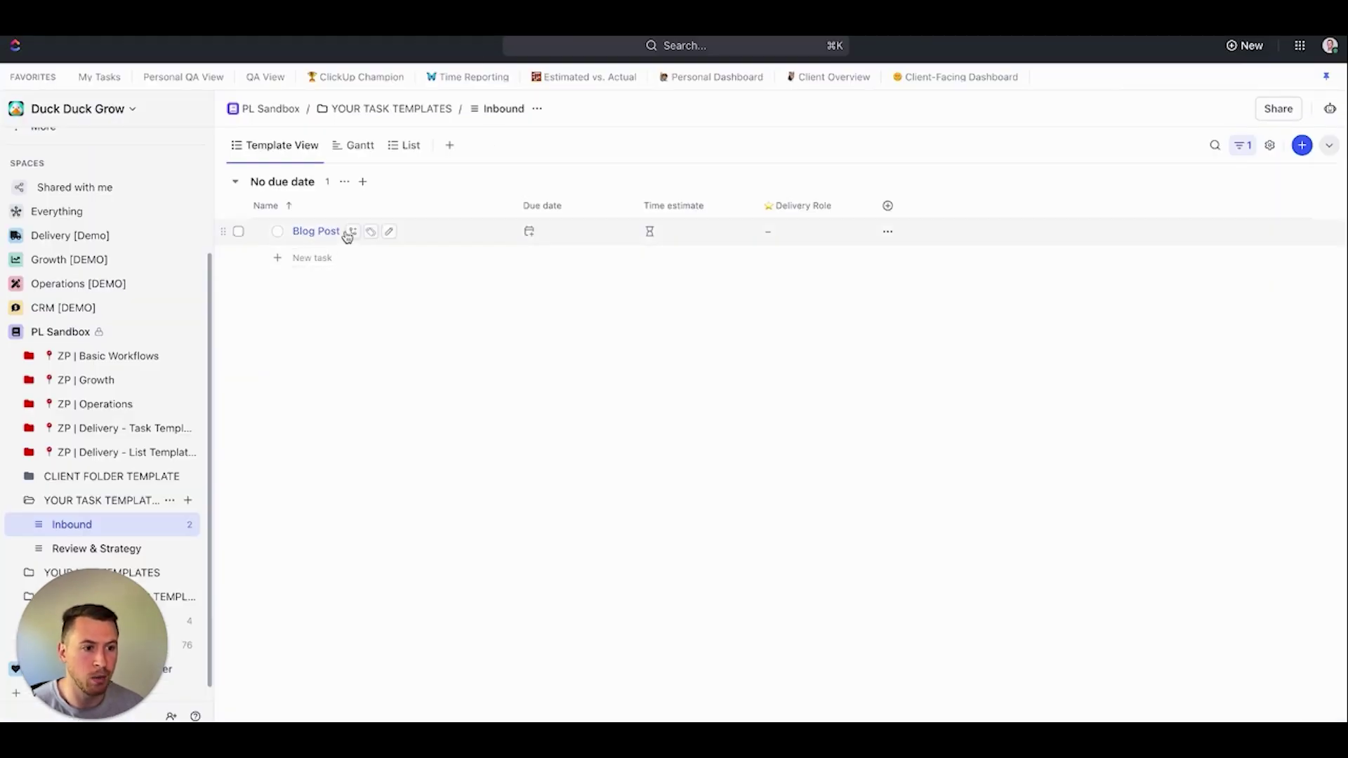
Paste the copied task names as subtasks of Blog Post in ClickUp and create them as 16 separate tasks.
{"action": "left_click", "coordinate": [354, 233]}
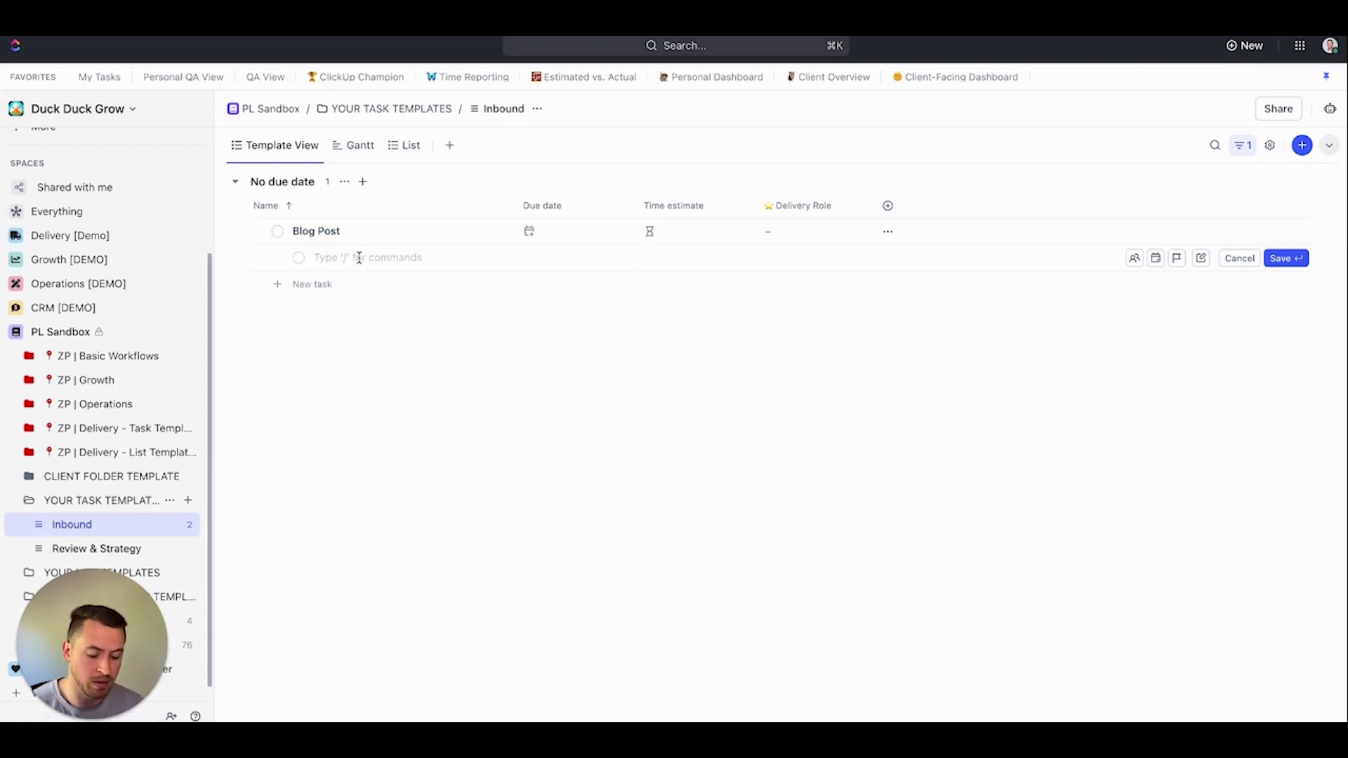
{"action": "key", "text": "super+v"}
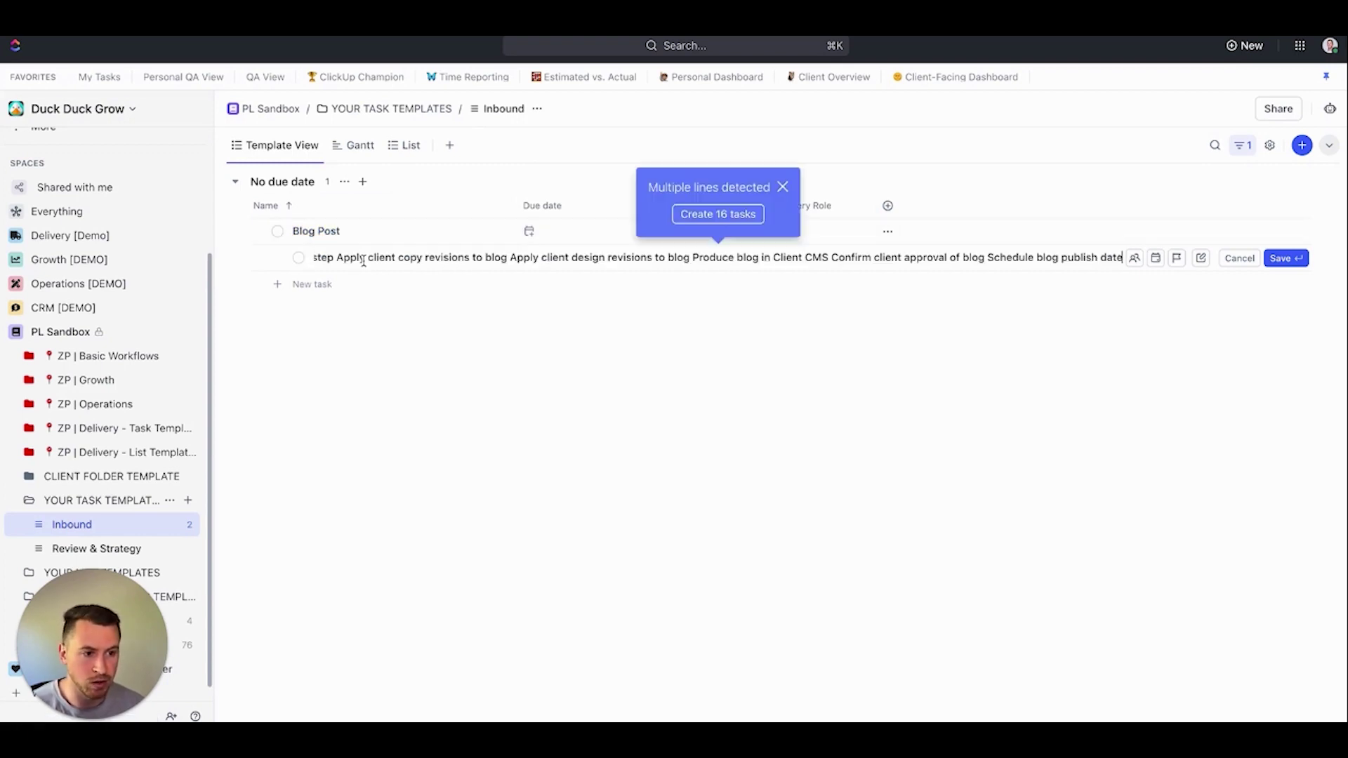
{"action": "left_click", "coordinate": [727, 215]}
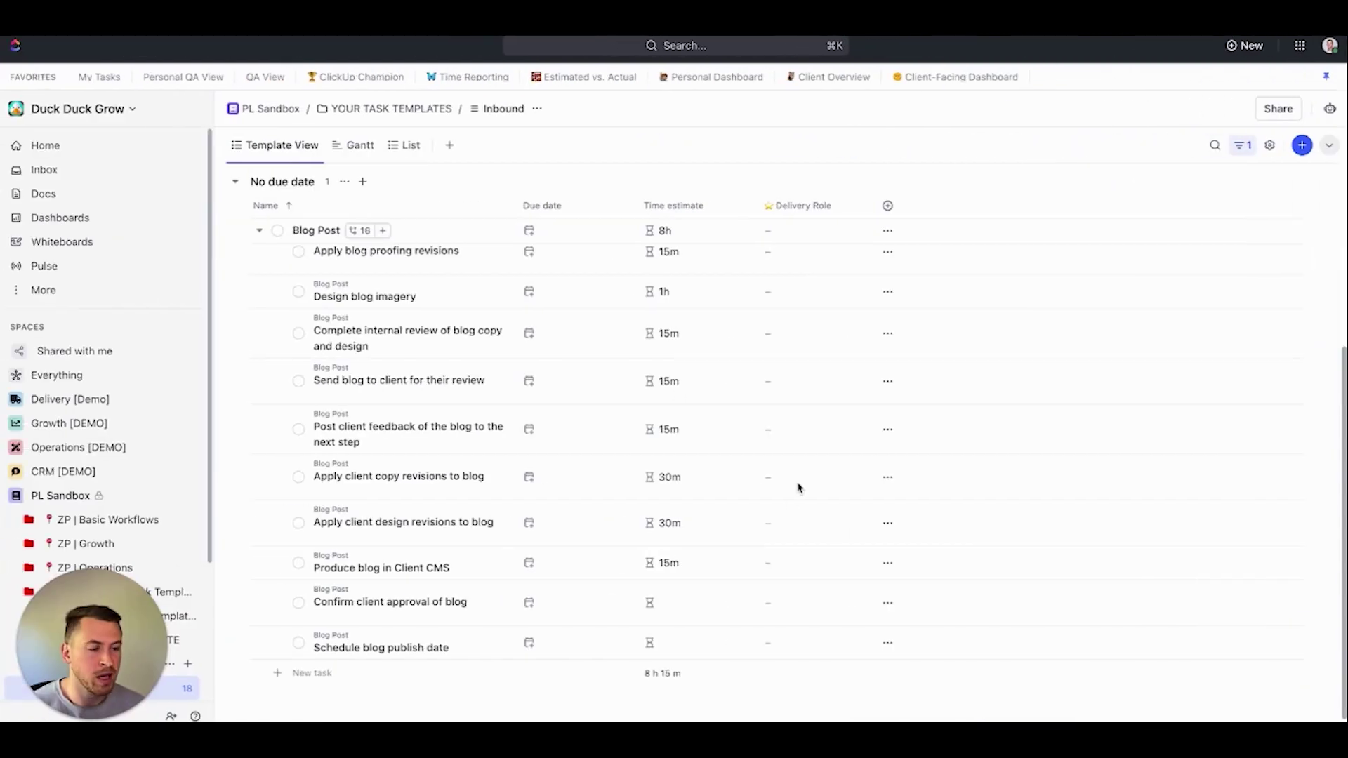
Set the time estimates of the "Confirm client approval of blog" and "Schedule blog publish date" subtasks to 15m each.
{"action": "left_click", "coordinate": [650, 602]}
{"action": "type", "text": "15min"}
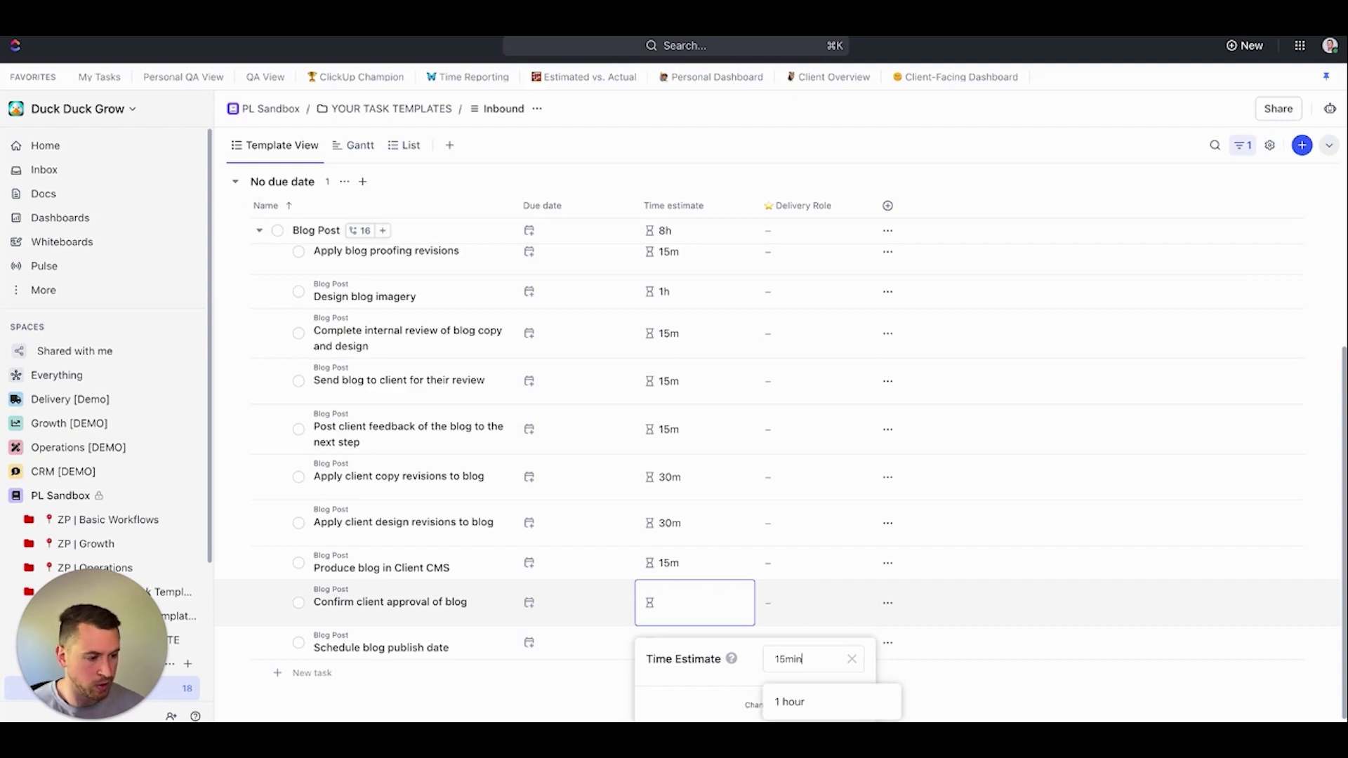
{"action": "key", "text": "Return"}
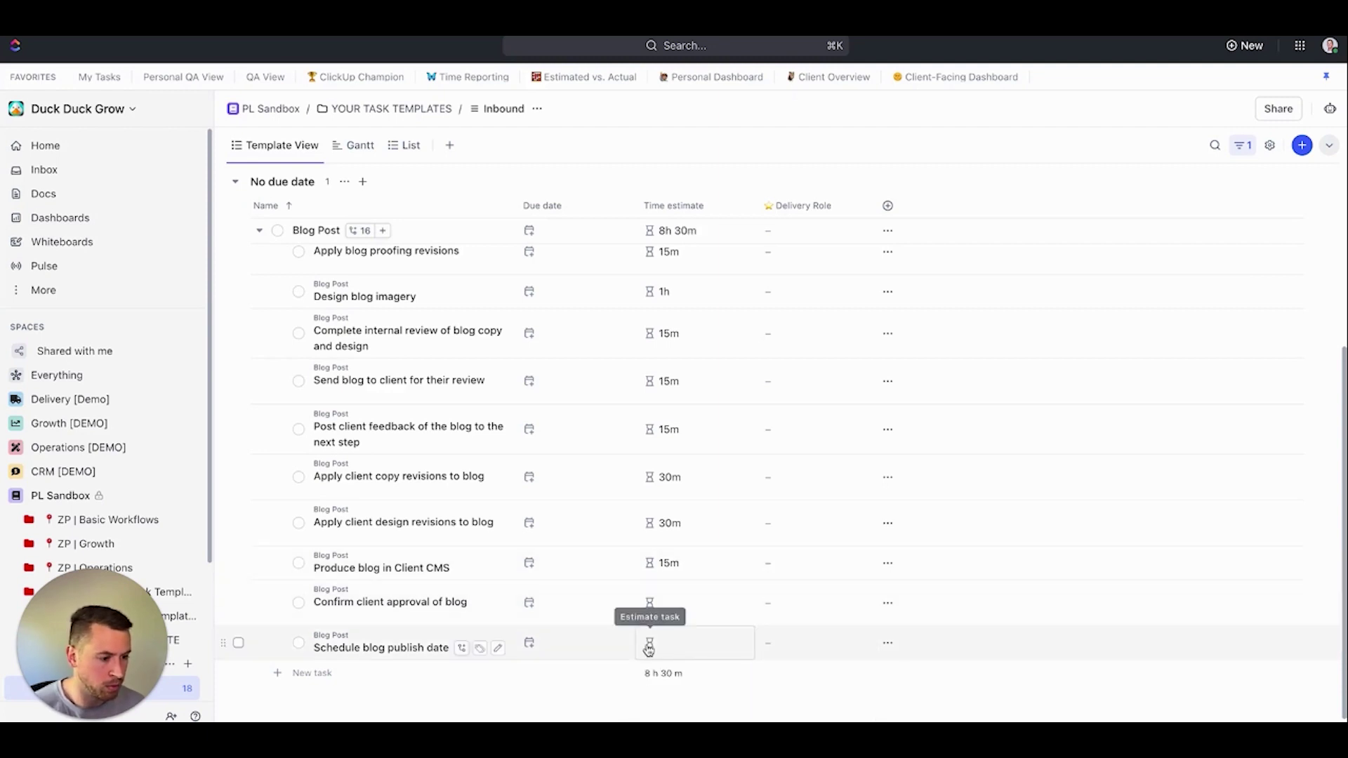
{"action": "left_click", "coordinate": [674, 643]}
{"action": "type", "text": "15m"}
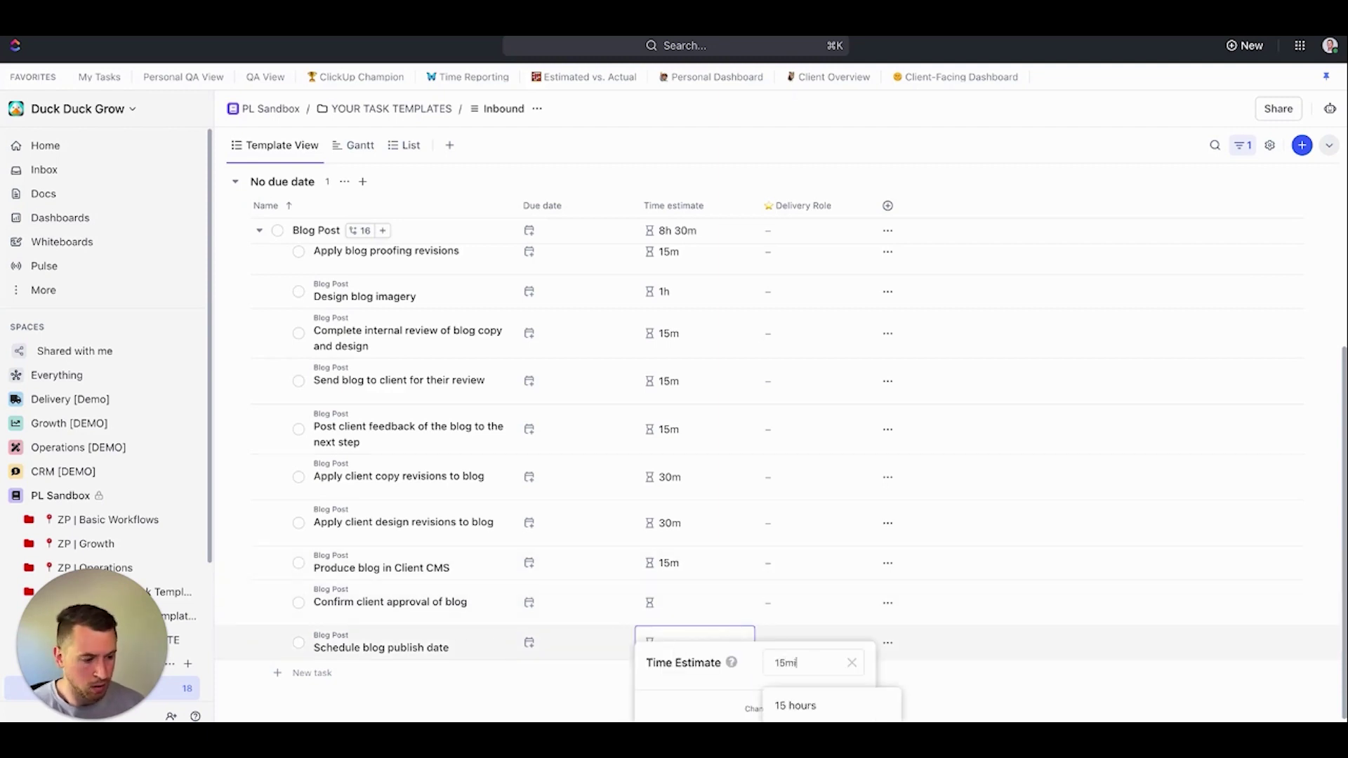
{"action": "key", "text": "Return"}
{"action": "left_click", "coordinate": [670, 604]}
{"action": "type", "text": "15m"}
{"action": "key", "text": "Return"}
Bulk-set Delivery Role to Strategist for the blog strategy, interview scheduling, interview completion, proofing revisions, client feedback, Client CMS, client approval and publish date subtasks.
{"action": "scroll", "coordinate": [834, 504], "scroll_direction": "up", "scroll_amount": 4}
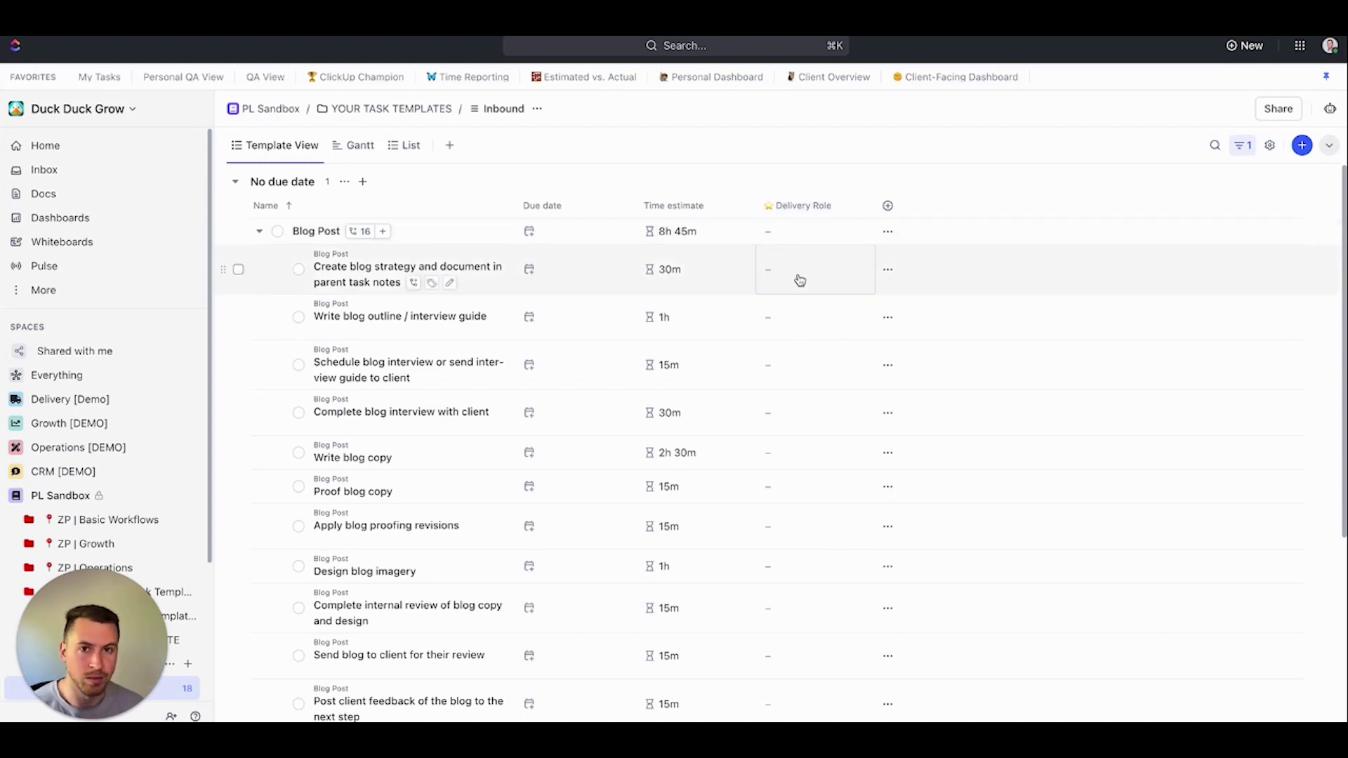
{"action": "left_click", "coordinate": [239, 270]}
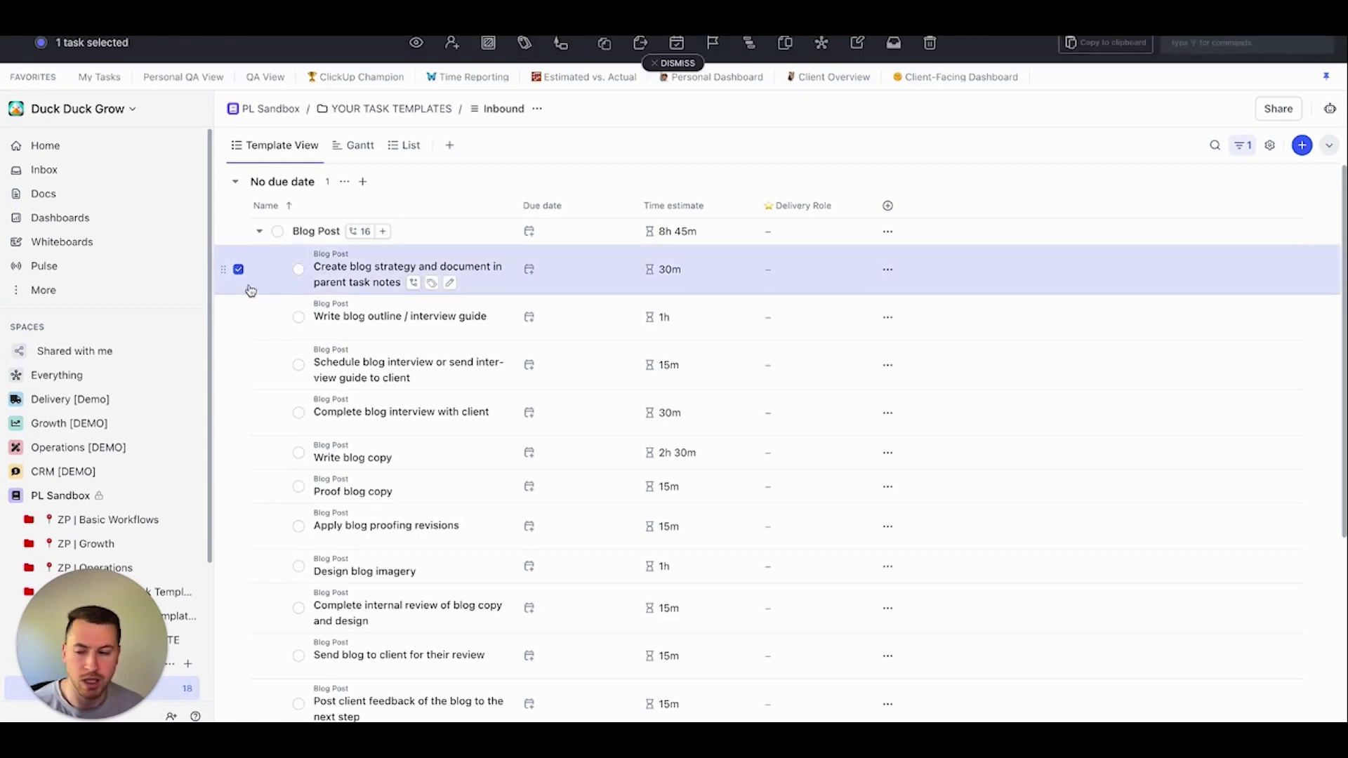
{"action": "left_click", "coordinate": [238, 366]}
{"action": "left_click", "coordinate": [239, 414]}
{"action": "scroll", "coordinate": [246, 491], "scroll_direction": "down", "scroll_amount": 1}
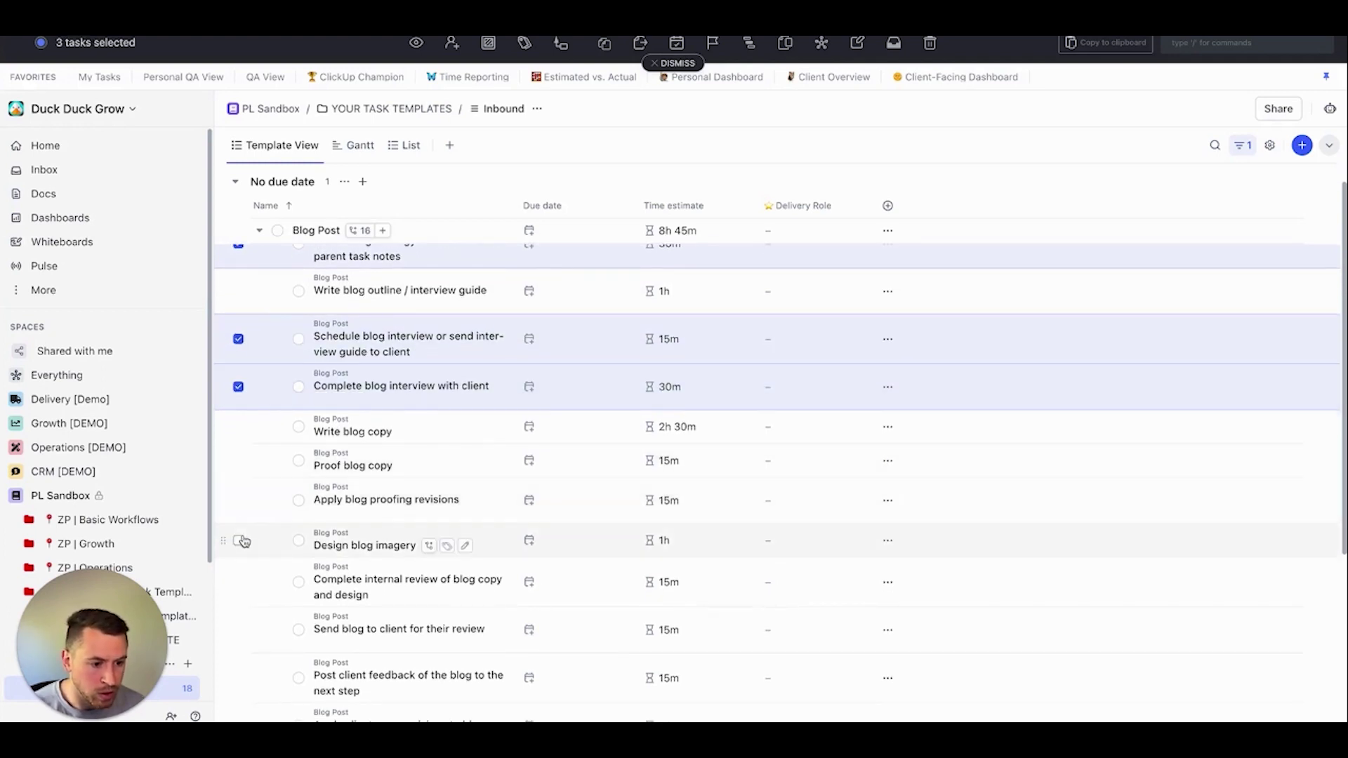
{"action": "left_click", "coordinate": [239, 501]}
{"action": "scroll", "coordinate": [246, 495], "scroll_direction": "down", "scroll_amount": 1}
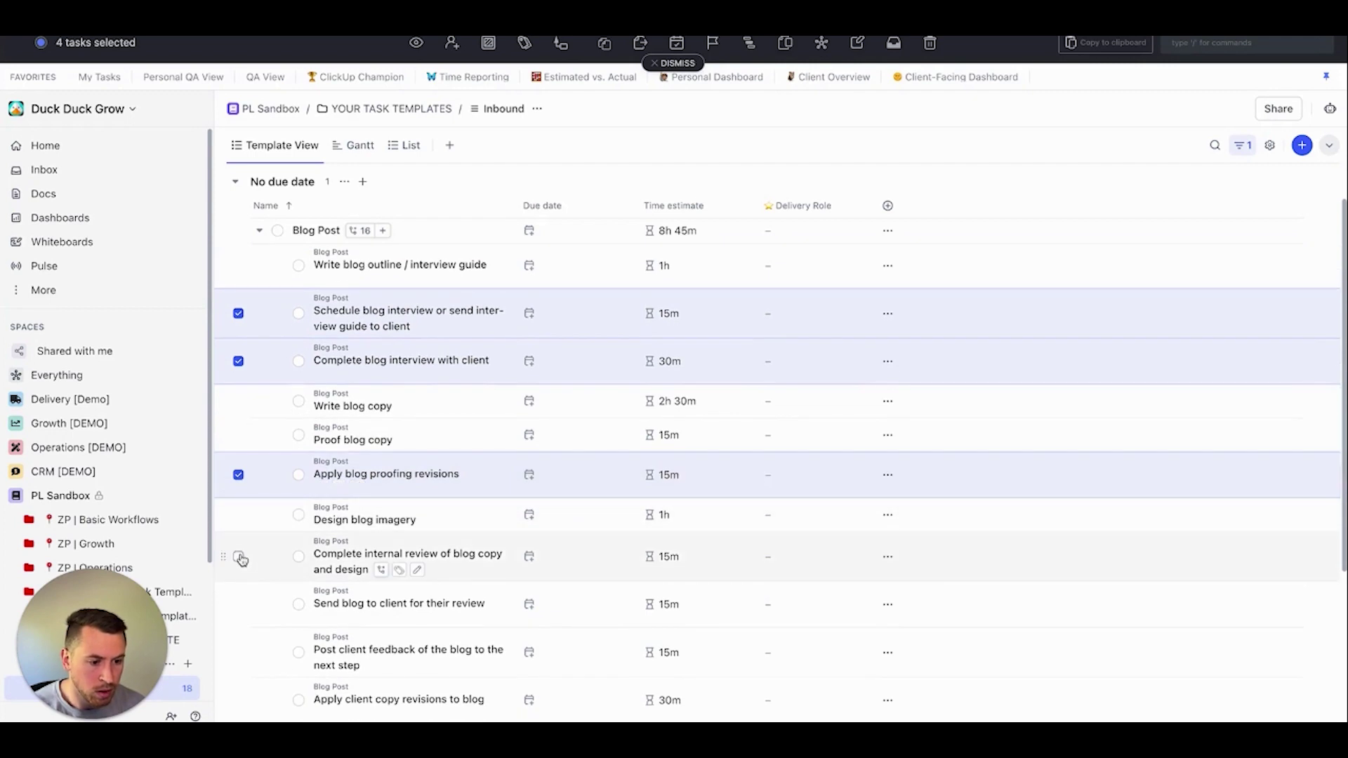
{"action": "scroll", "coordinate": [250, 572], "scroll_direction": "down", "scroll_amount": 1}
{"action": "left_click", "coordinate": [239, 628]}
{"action": "scroll", "coordinate": [268, 536], "scroll_direction": "down", "scroll_amount": 5}
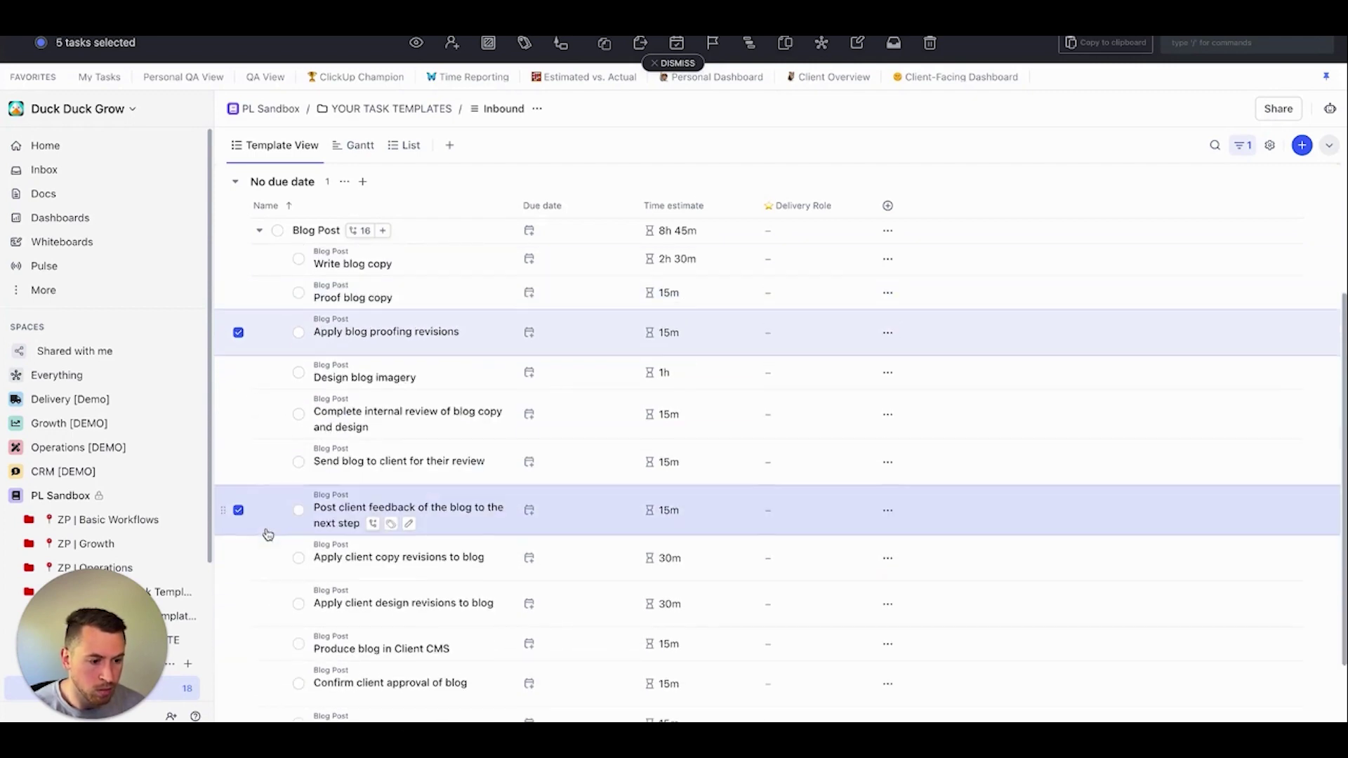
{"action": "scroll", "coordinate": [268, 535], "scroll_direction": "down", "scroll_amount": 1}
{"action": "left_click", "coordinate": [238, 623]}
{"action": "scroll", "coordinate": [277, 552], "scroll_direction": "down", "scroll_amount": 1}
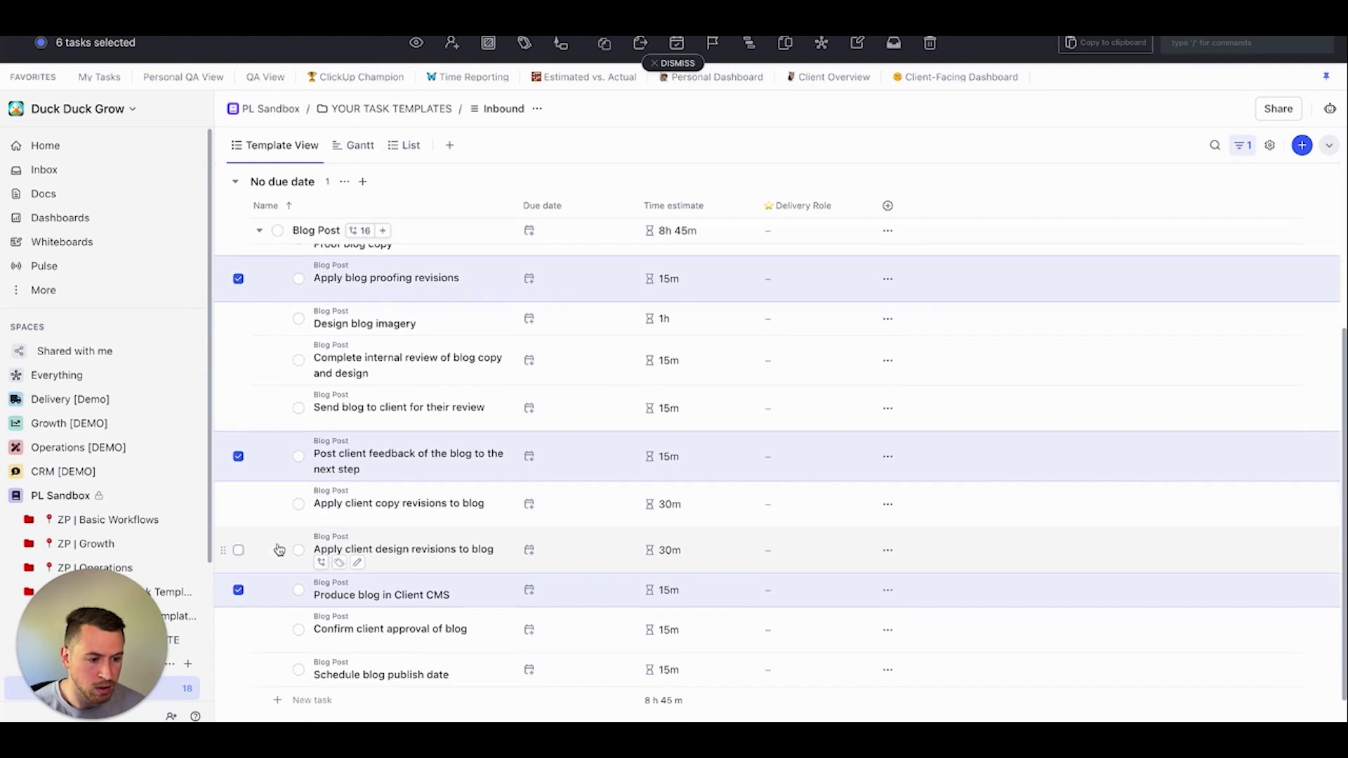
{"action": "left_click", "coordinate": [238, 629]}
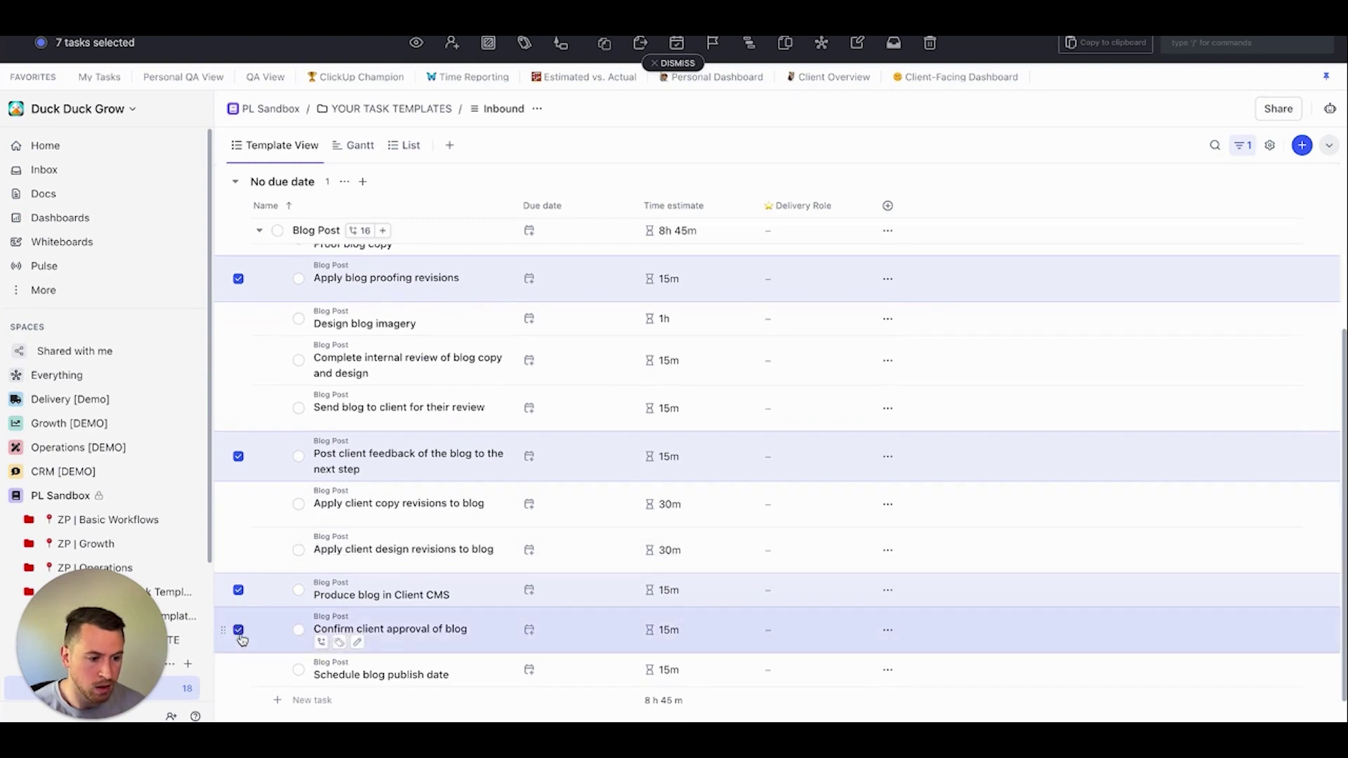
{"action": "left_click", "coordinate": [238, 669]}
{"action": "left_click", "coordinate": [860, 45]}
{"action": "left_click", "coordinate": [937, 186]}
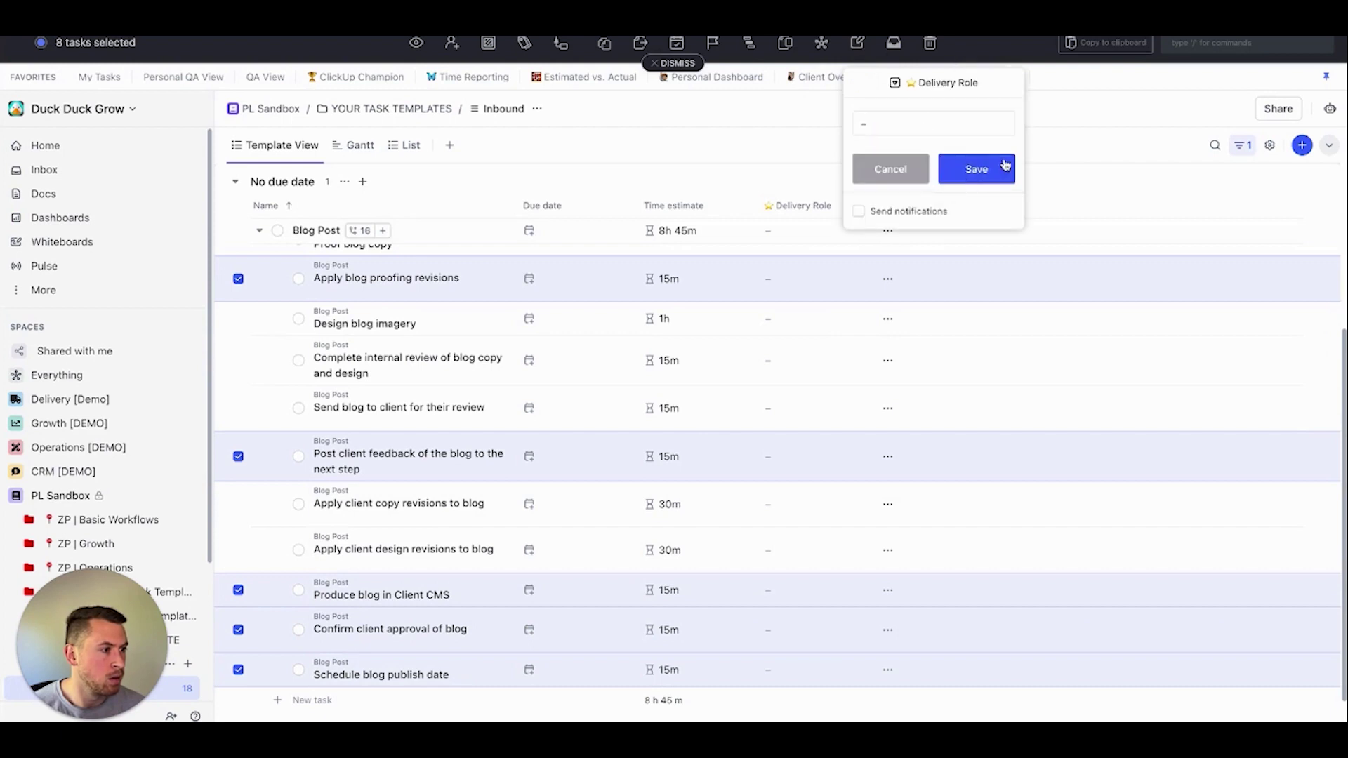
{"action": "left_click", "coordinate": [913, 118]}
{"action": "left_click", "coordinate": [924, 232]}
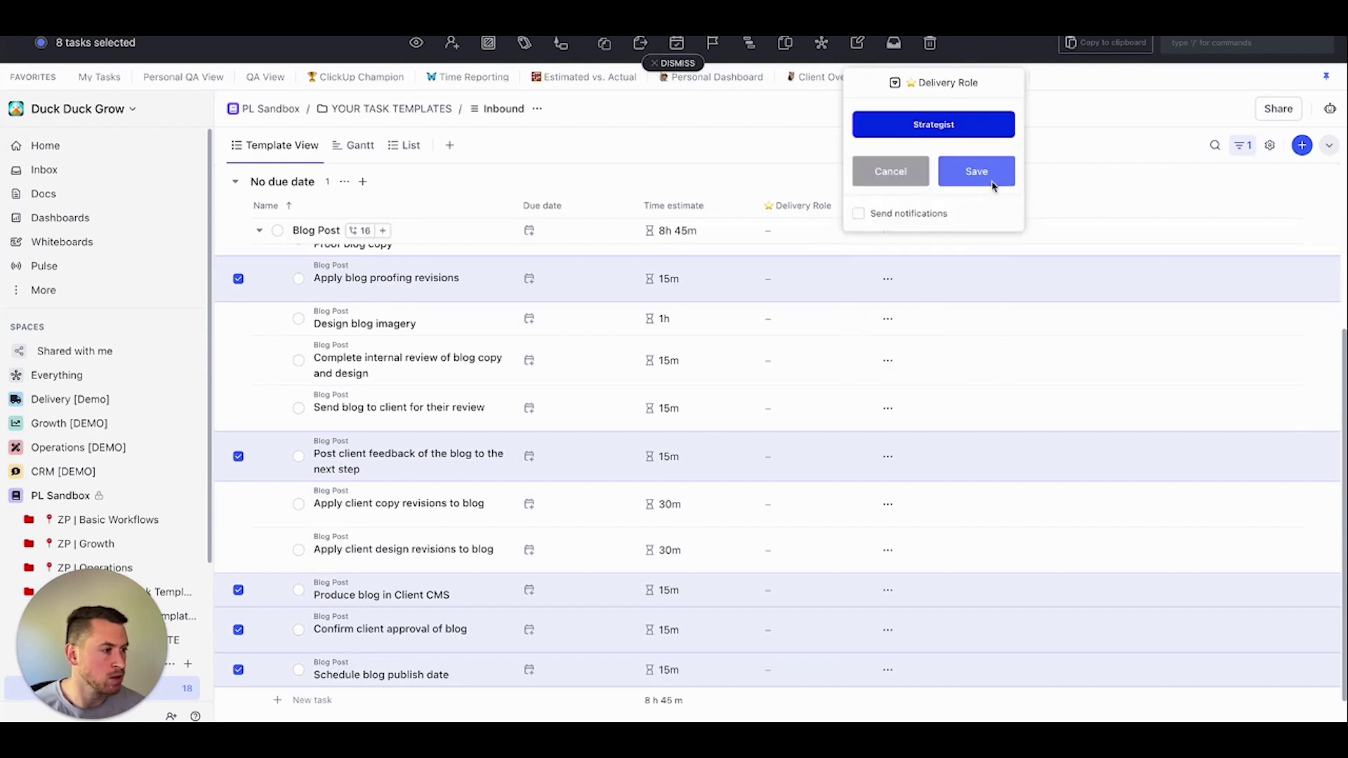
{"action": "left_click", "coordinate": [978, 172]}
{"action": "left_click", "coordinate": [680, 65]}
Bulk-set Delivery Role to Copywriter for the blog outline, blog copy, internal review, send-to-client and client copy revisions subtasks.
{"action": "scroll", "coordinate": [913, 309], "scroll_direction": "up", "scroll_amount": 4}
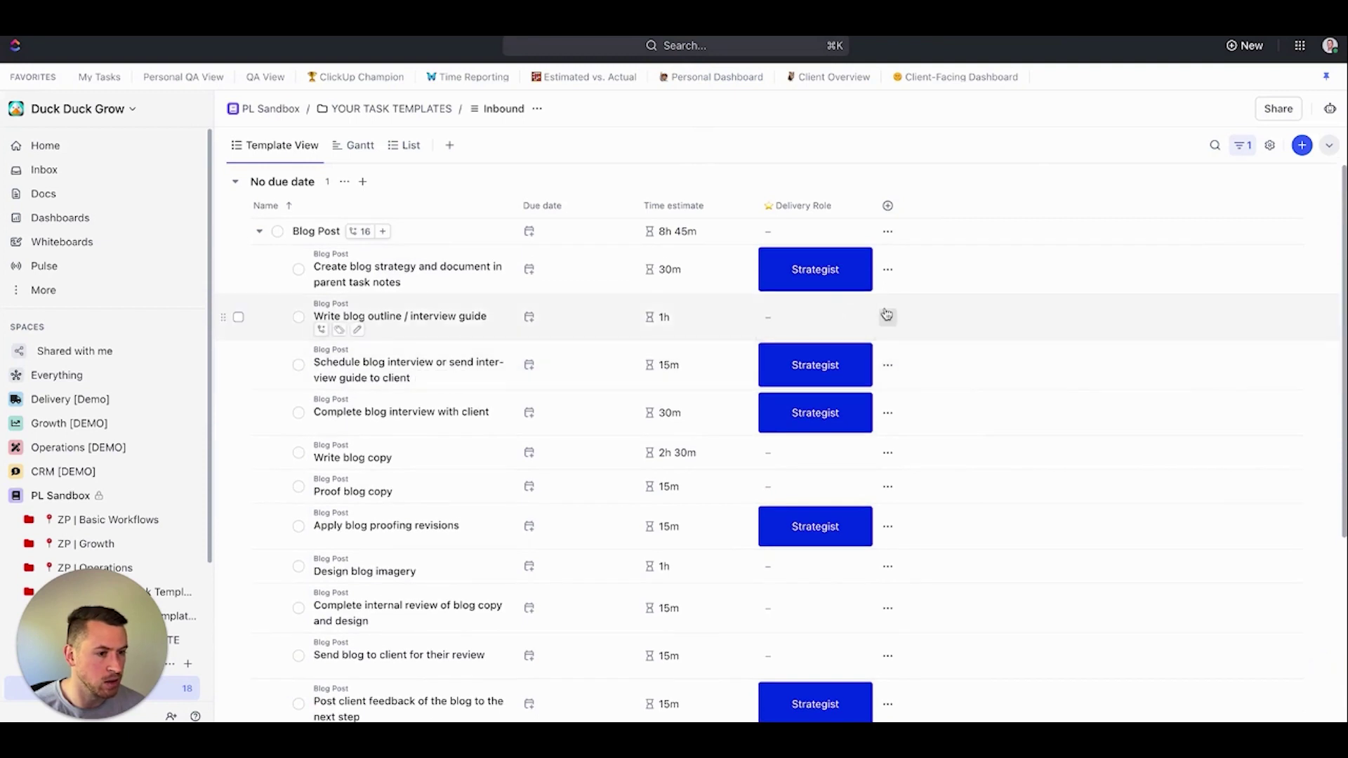
{"action": "left_click", "coordinate": [238, 316]}
{"action": "left_click", "coordinate": [238, 453]}
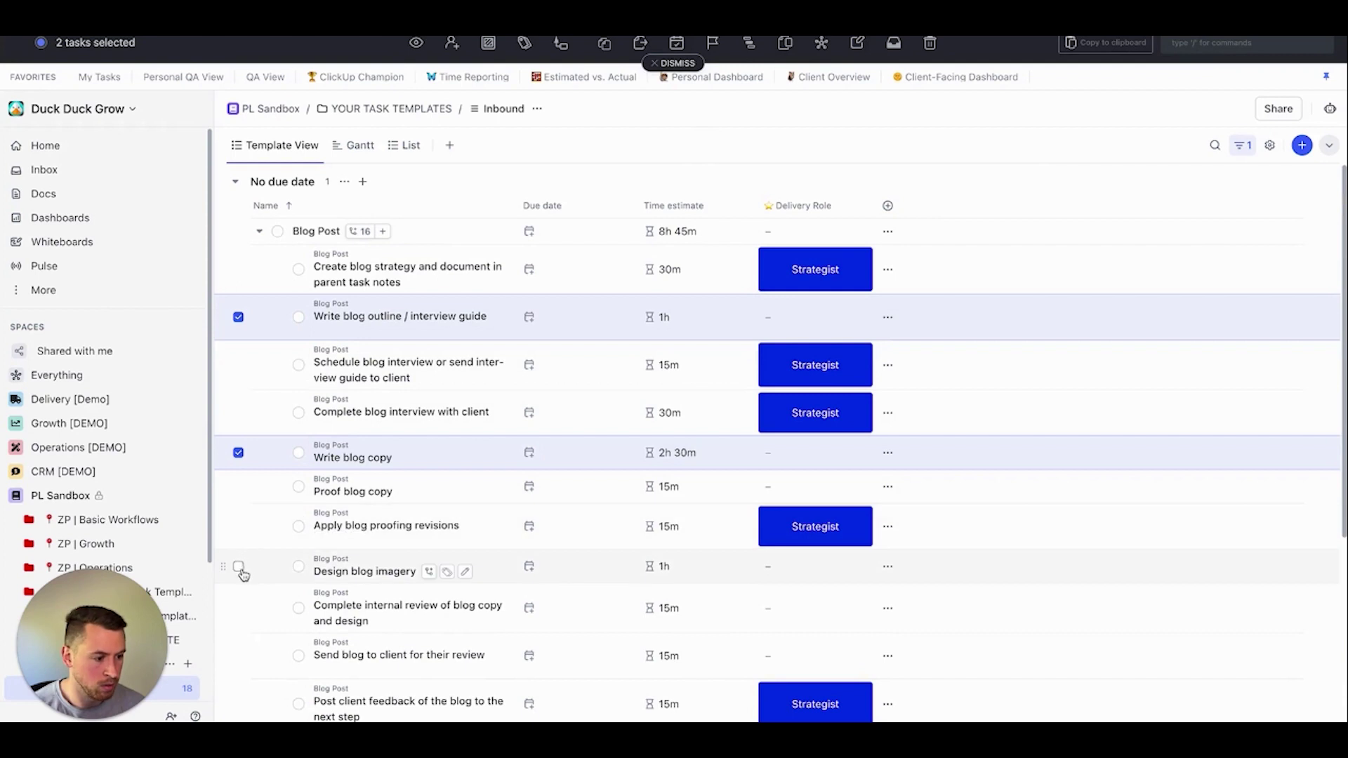
{"action": "scroll", "coordinate": [243, 584], "scroll_direction": "down", "scroll_amount": 3}
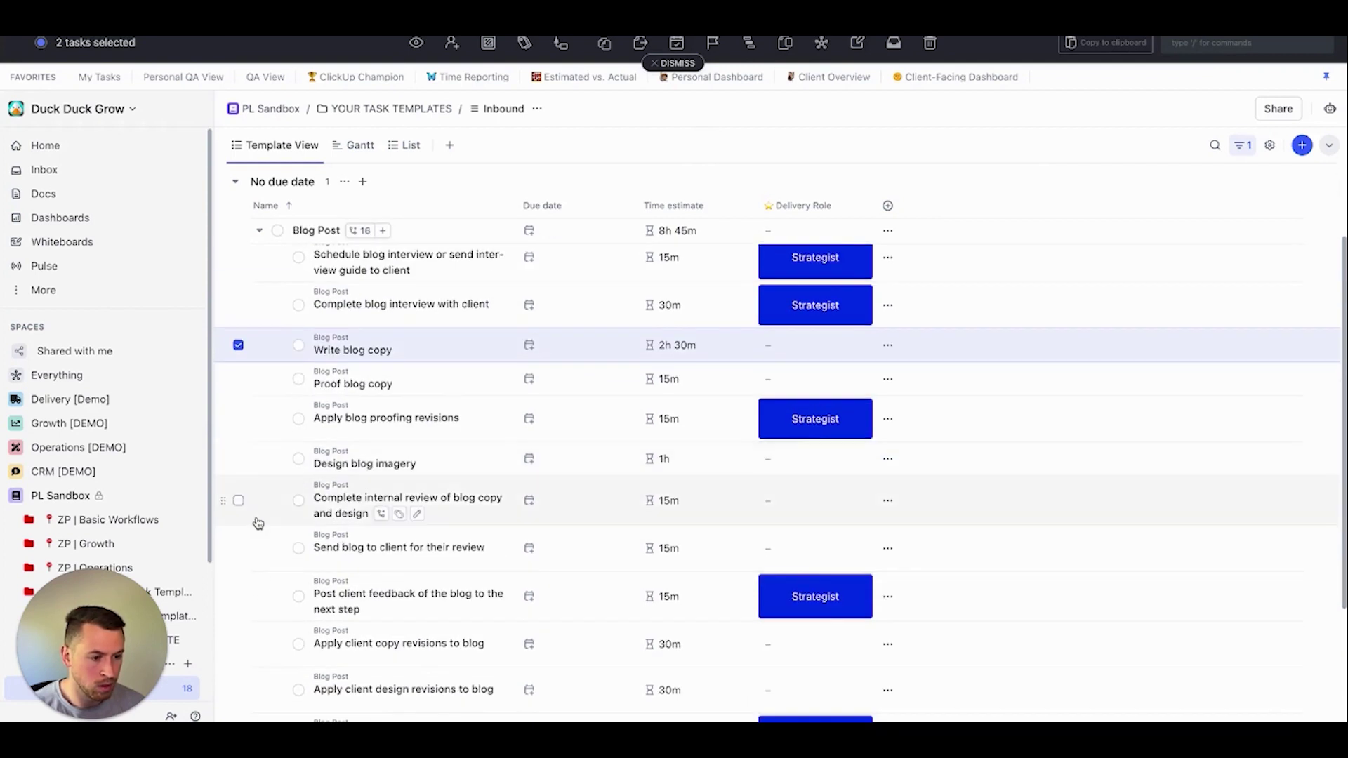
{"action": "scroll", "coordinate": [259, 523], "scroll_direction": "down", "scroll_amount": 1}
{"action": "left_click", "coordinate": [238, 482]}
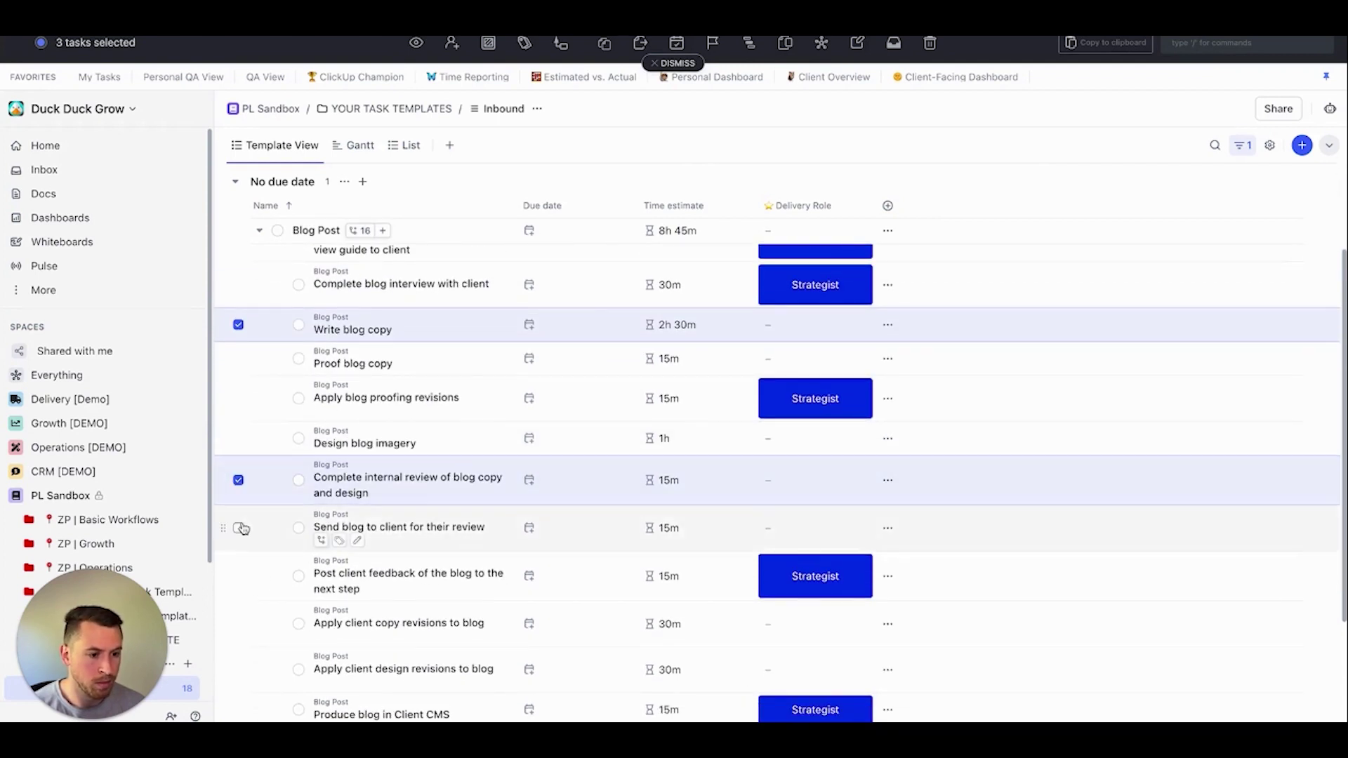
{"action": "left_click", "coordinate": [240, 531]}
{"action": "scroll", "coordinate": [239, 532], "scroll_direction": "down", "scroll_amount": 4}
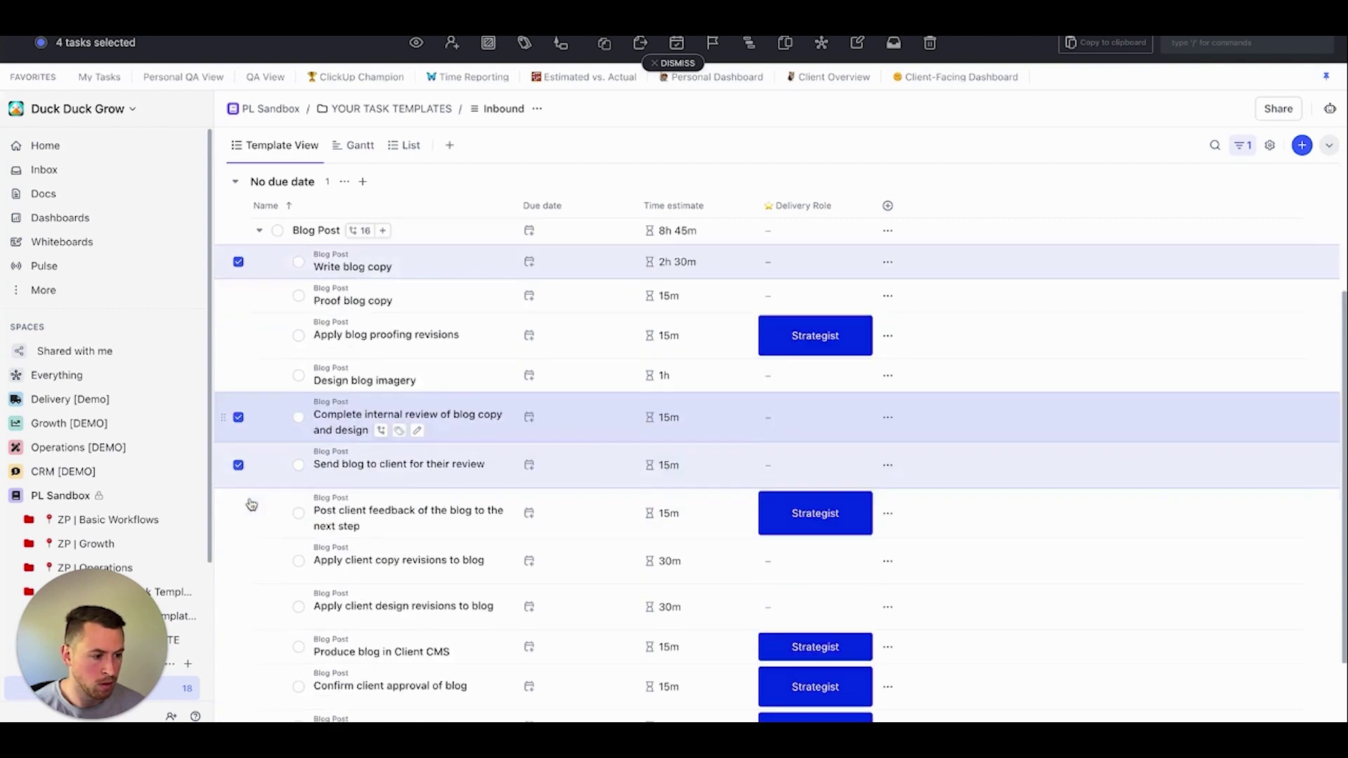
{"action": "left_click", "coordinate": [238, 489]}
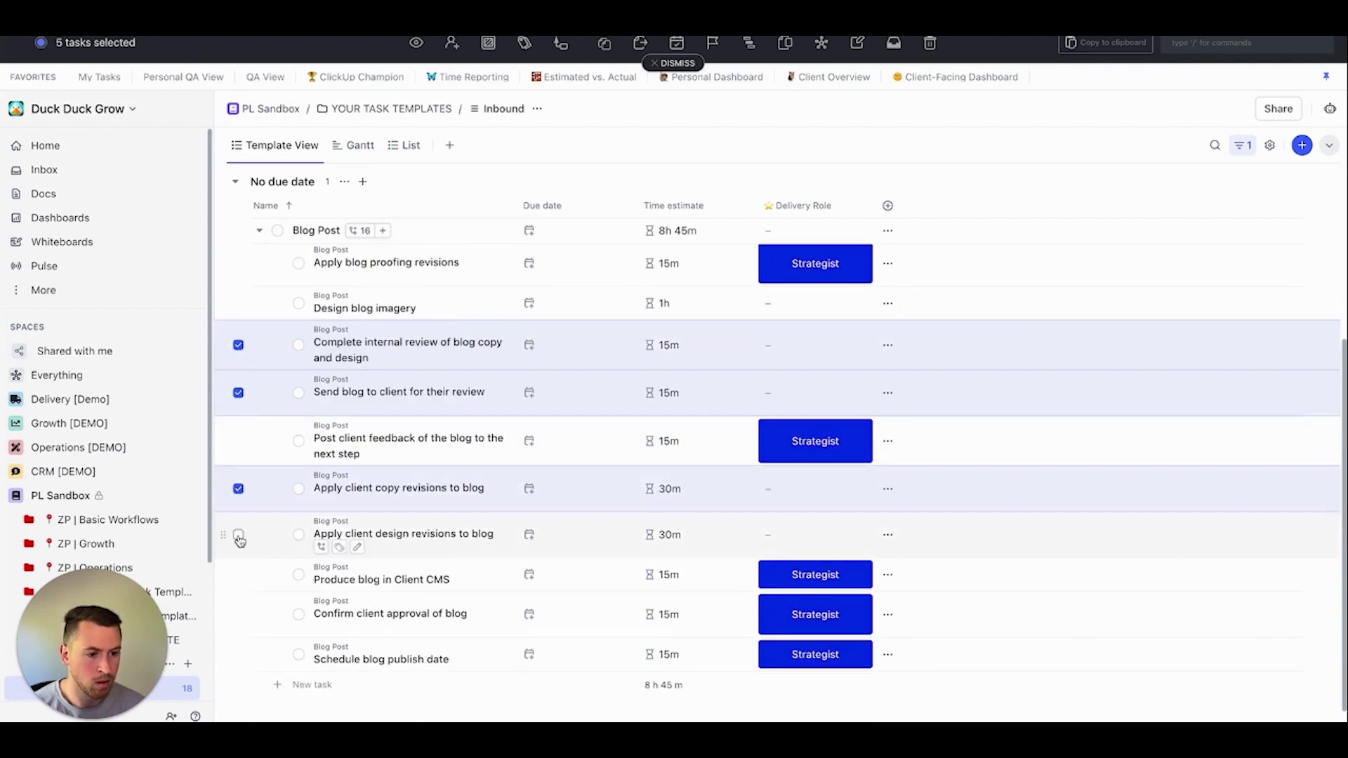
{"action": "left_click", "coordinate": [239, 537]}
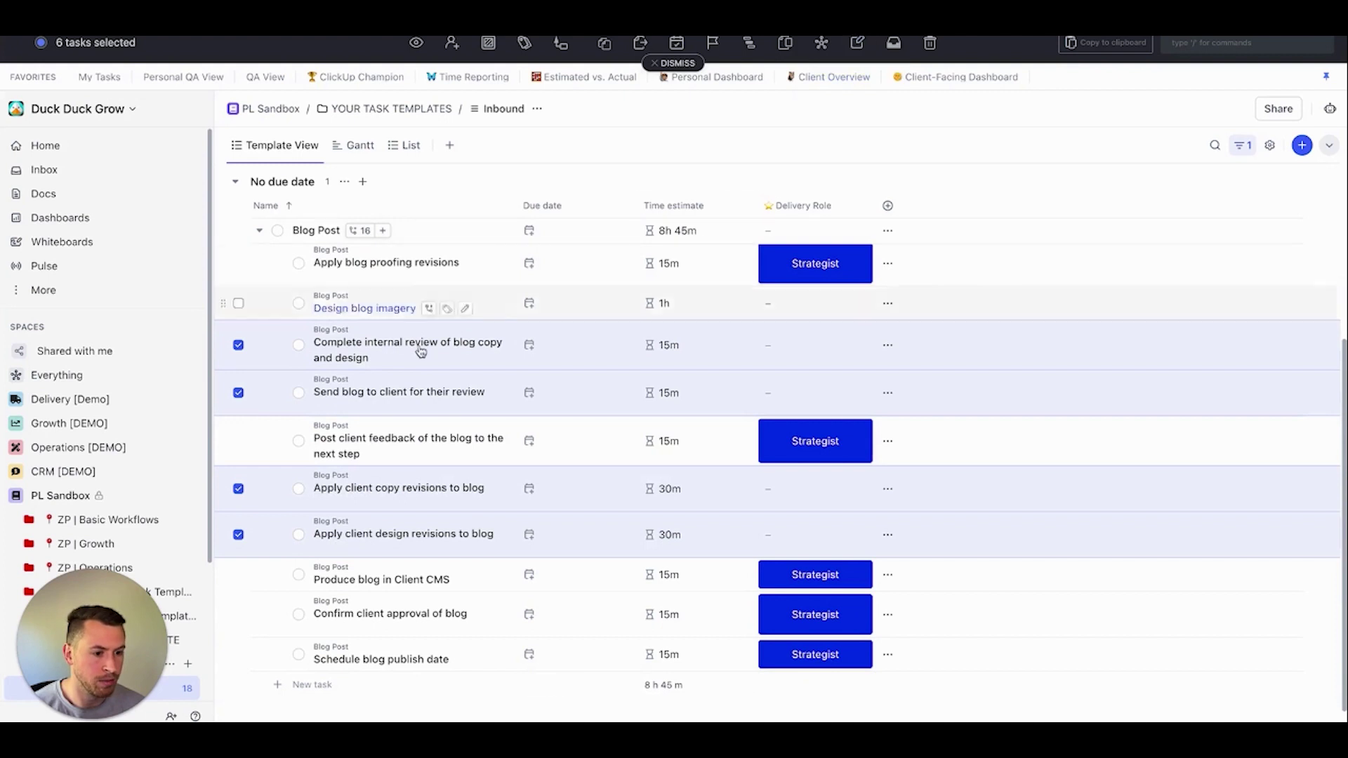
{"action": "left_click", "coordinate": [239, 535]}
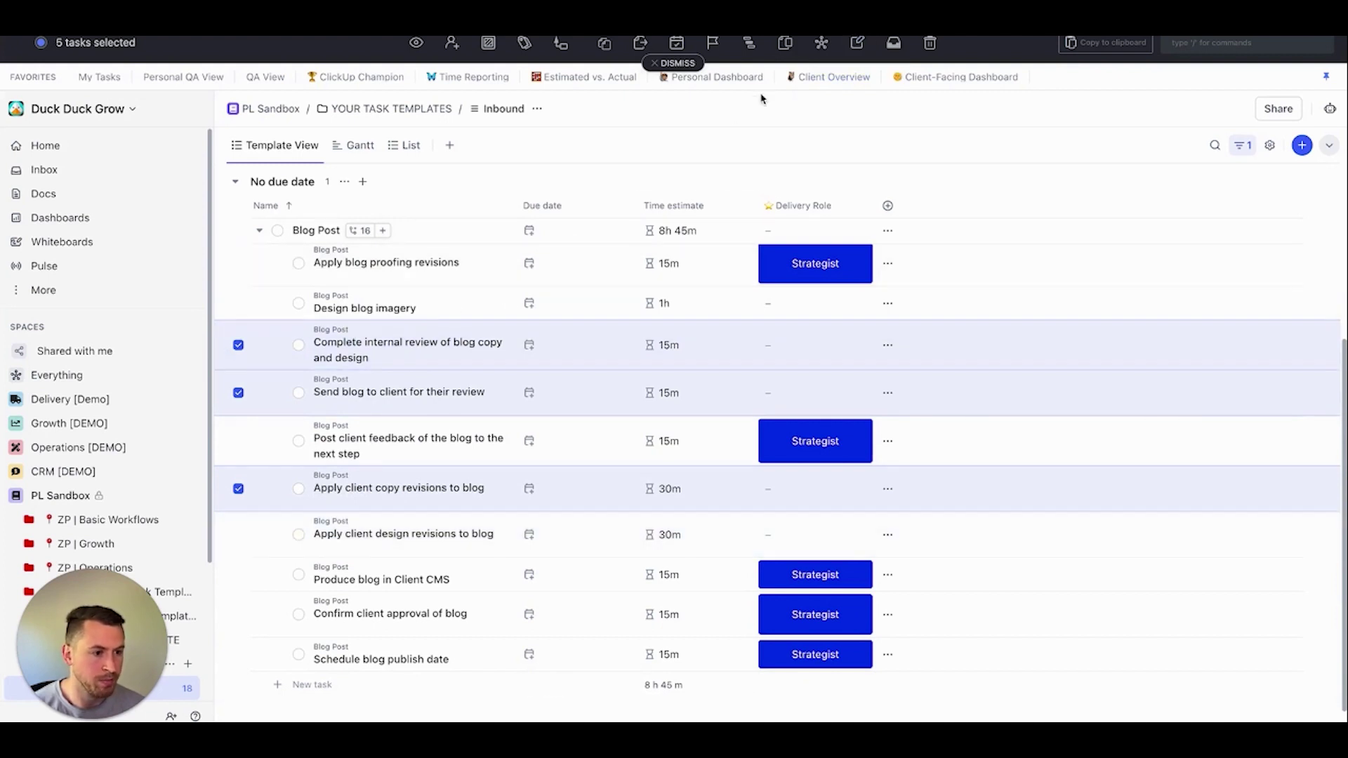
{"action": "left_click", "coordinate": [860, 44]}
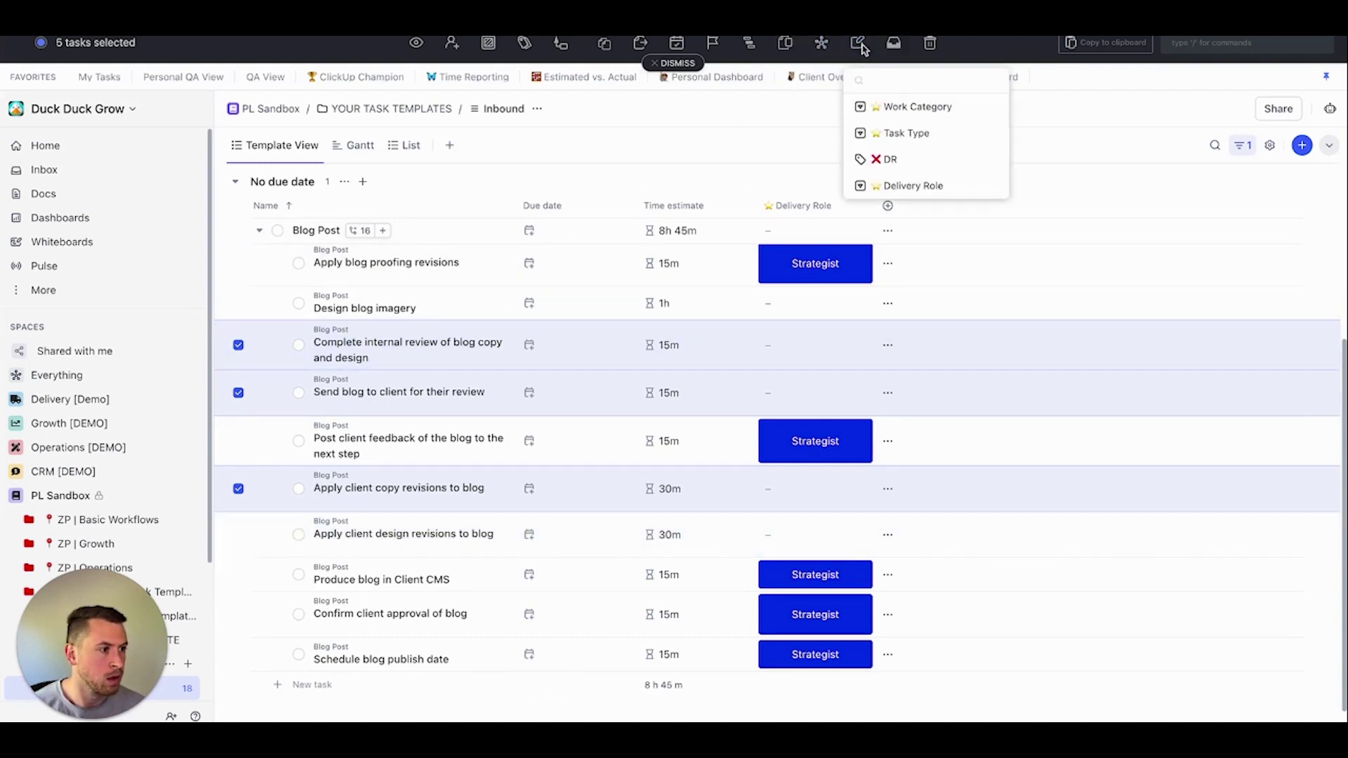
{"action": "left_click", "coordinate": [920, 186]}
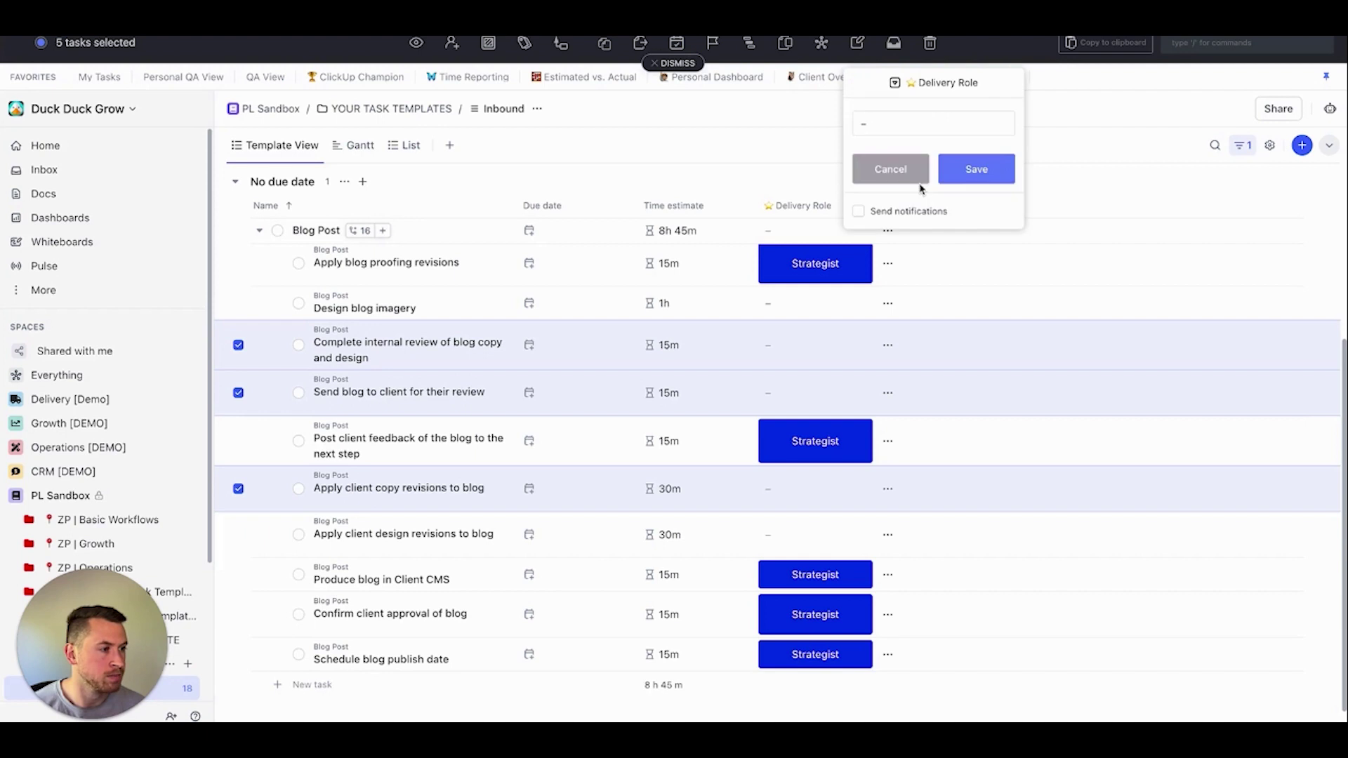
{"action": "left_click", "coordinate": [906, 125]}
{"action": "type", "text": "copy"}
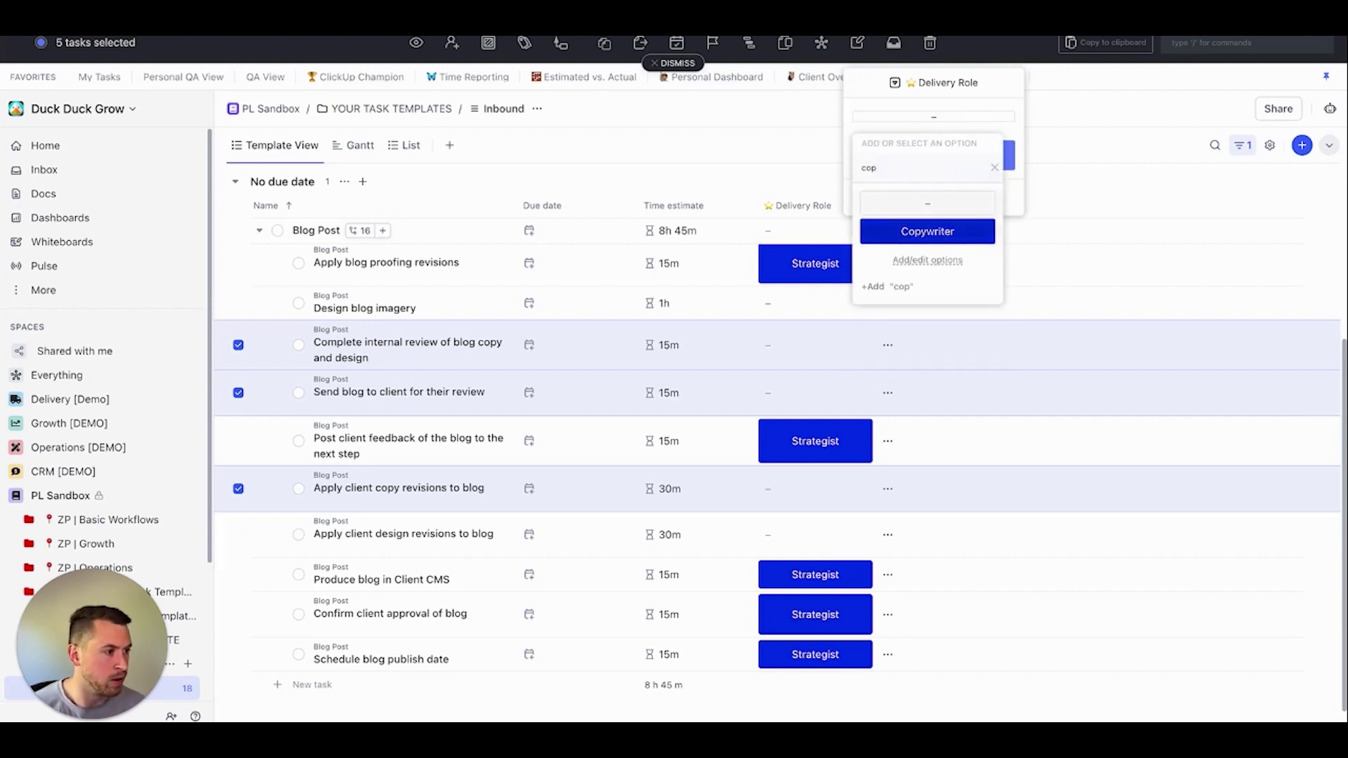
{"action": "left_click", "coordinate": [944, 235]}
{"action": "left_click", "coordinate": [989, 174]}
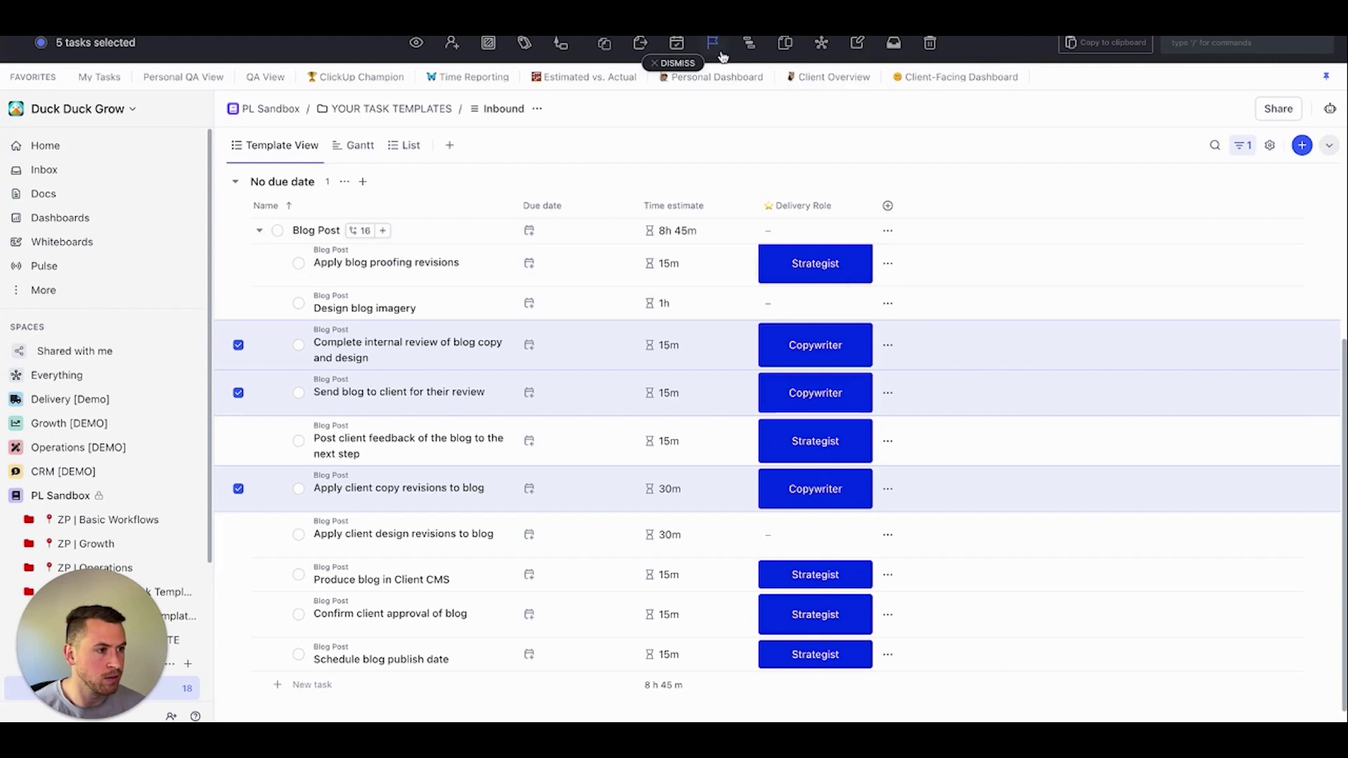
{"action": "left_click", "coordinate": [678, 63]}
{"action": "scroll", "coordinate": [694, 242], "scroll_direction": "up", "scroll_amount": 3}
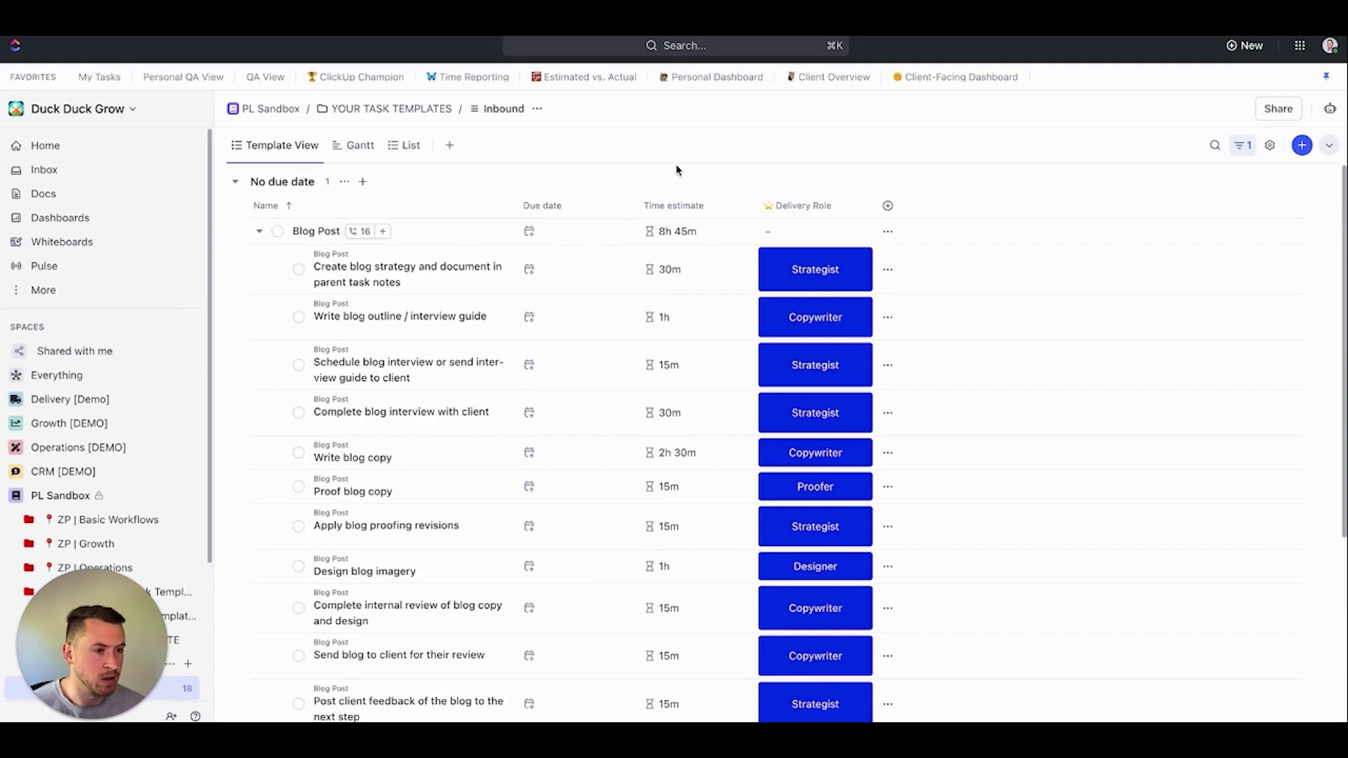
In the Gantt view, schedule blog strategy for 11 May, outline and interview scheduling for 12 May, the interview for 13 May and copywriting for 14 May.
{"action": "left_click", "coordinate": [359, 146]}
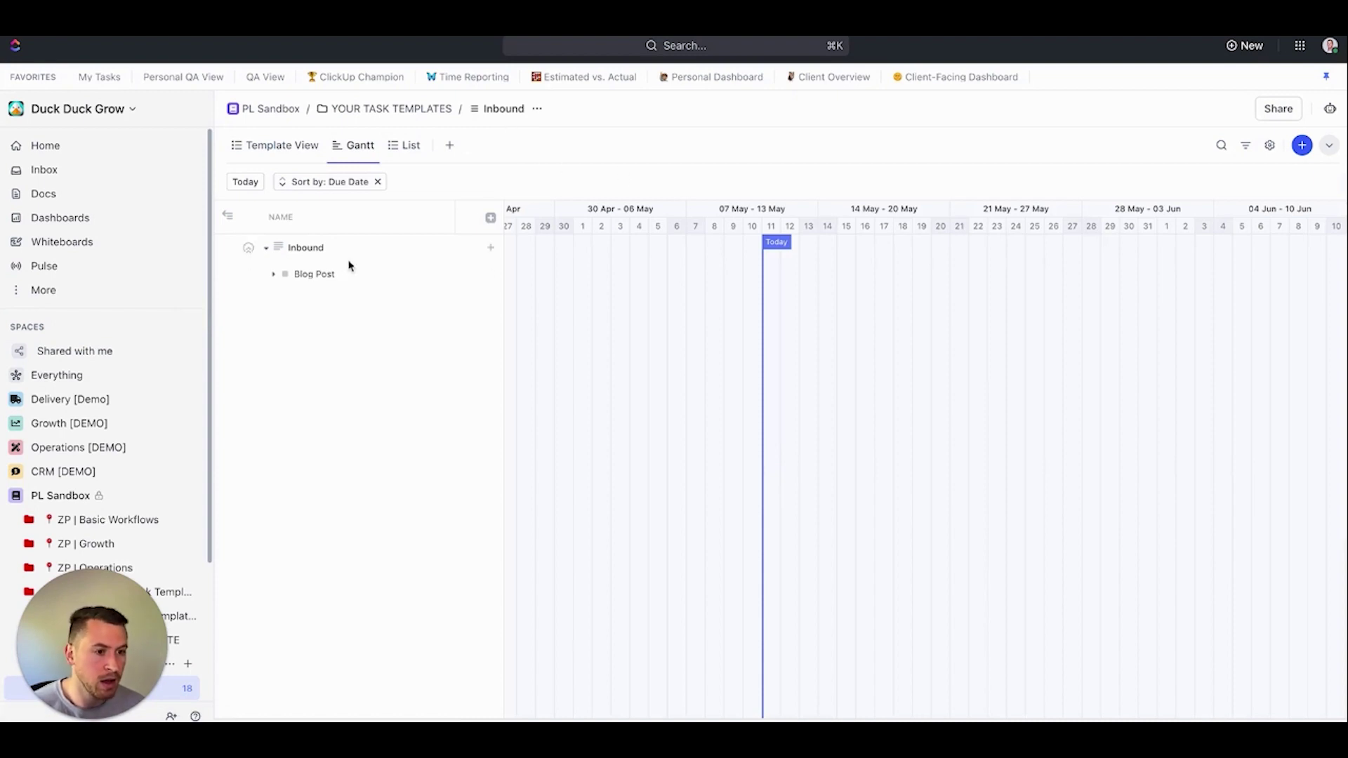
{"action": "left_click", "coordinate": [275, 276]}
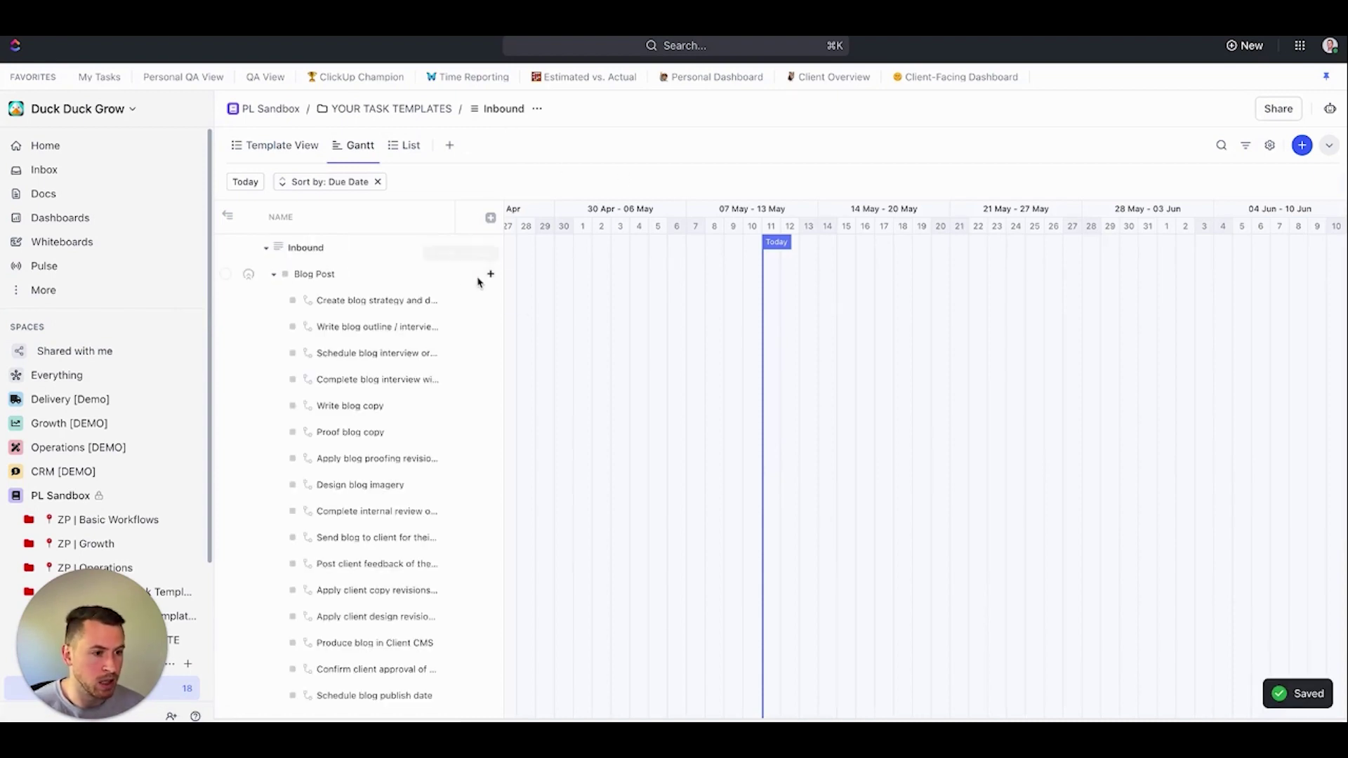
{"action": "left_click", "coordinate": [771, 302]}
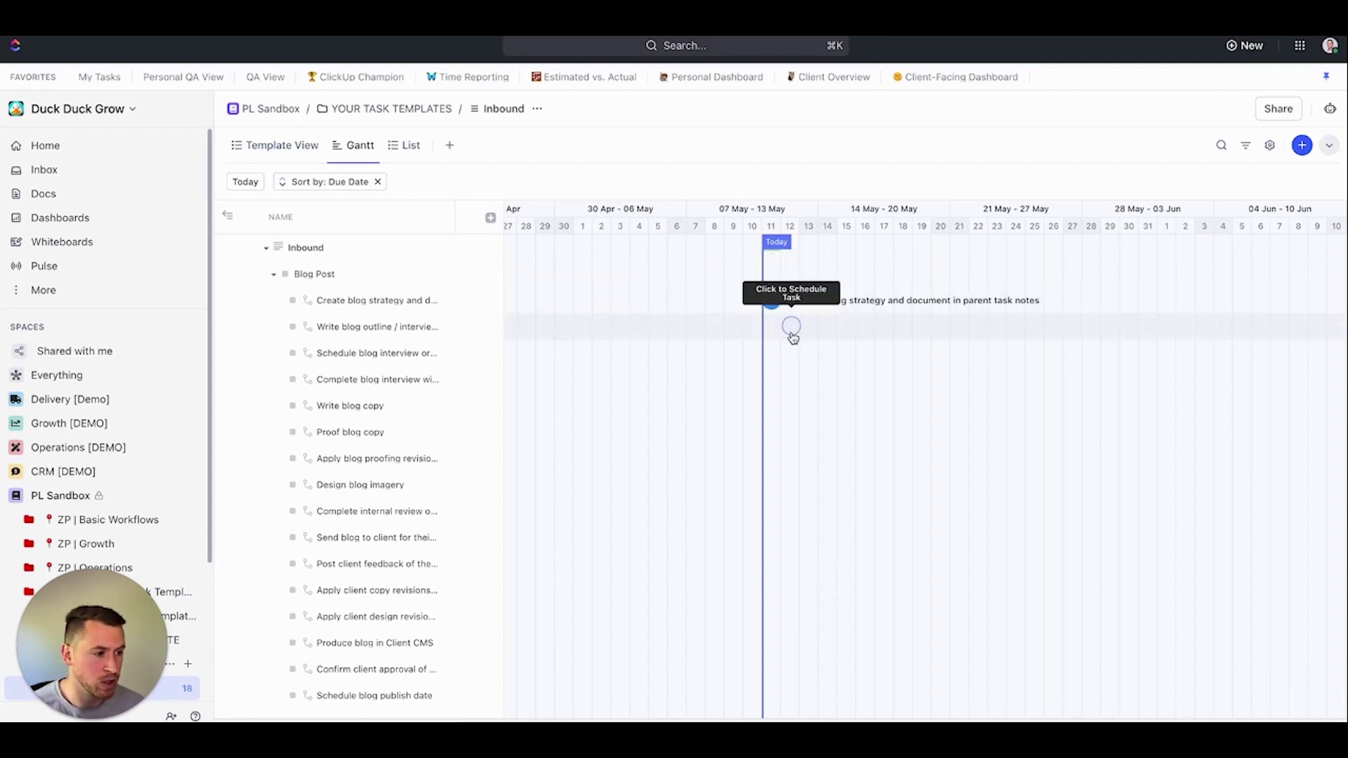
{"action": "left_click", "coordinate": [790, 332]}
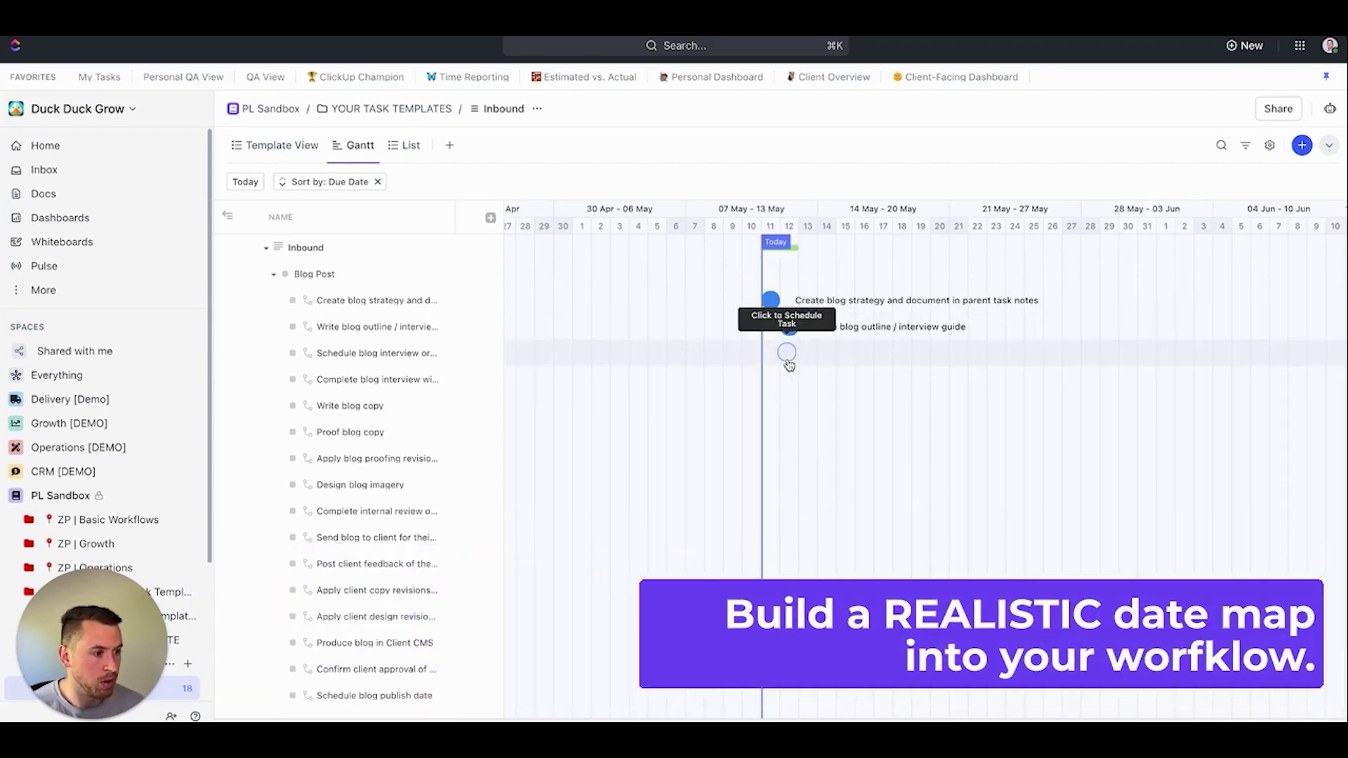
{"action": "left_click", "coordinate": [789, 358]}
{"action": "left_click", "coordinate": [808, 386]}
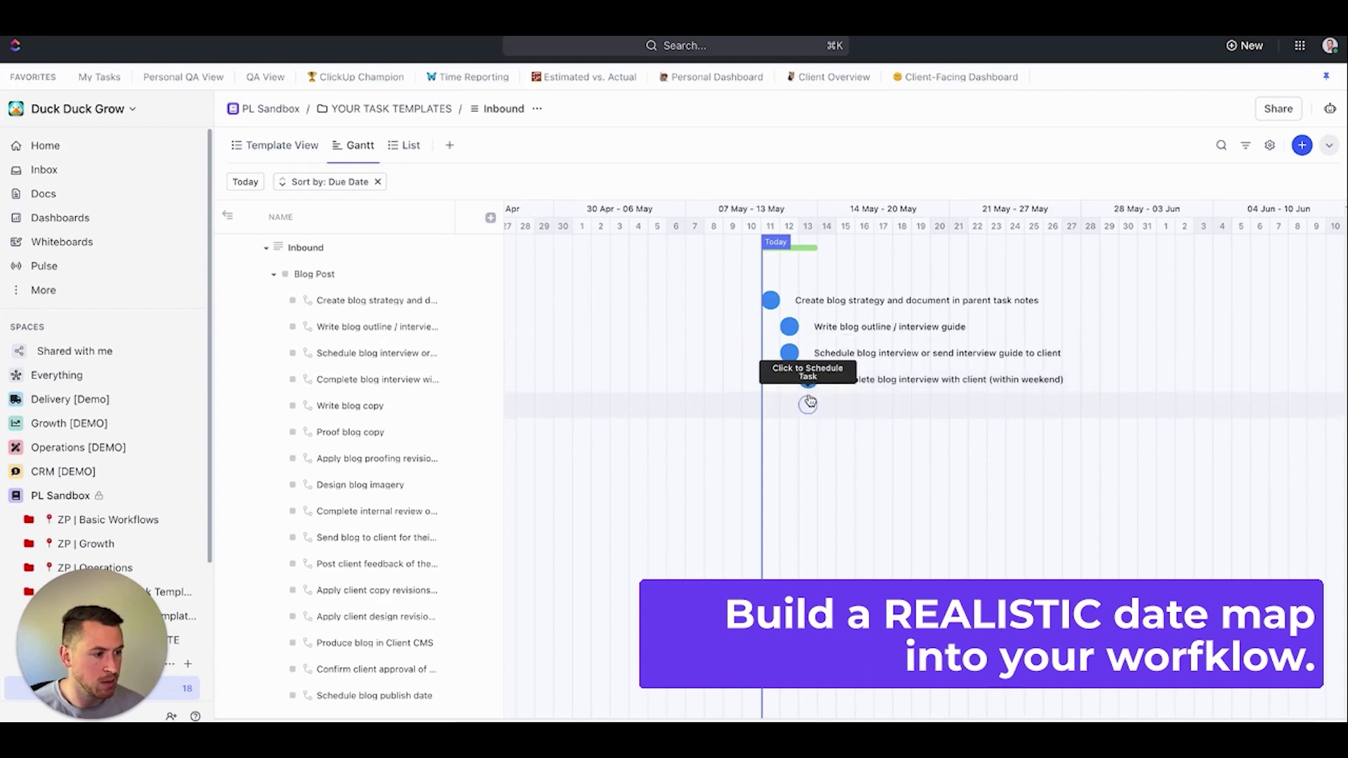
{"action": "left_click", "coordinate": [829, 406]}
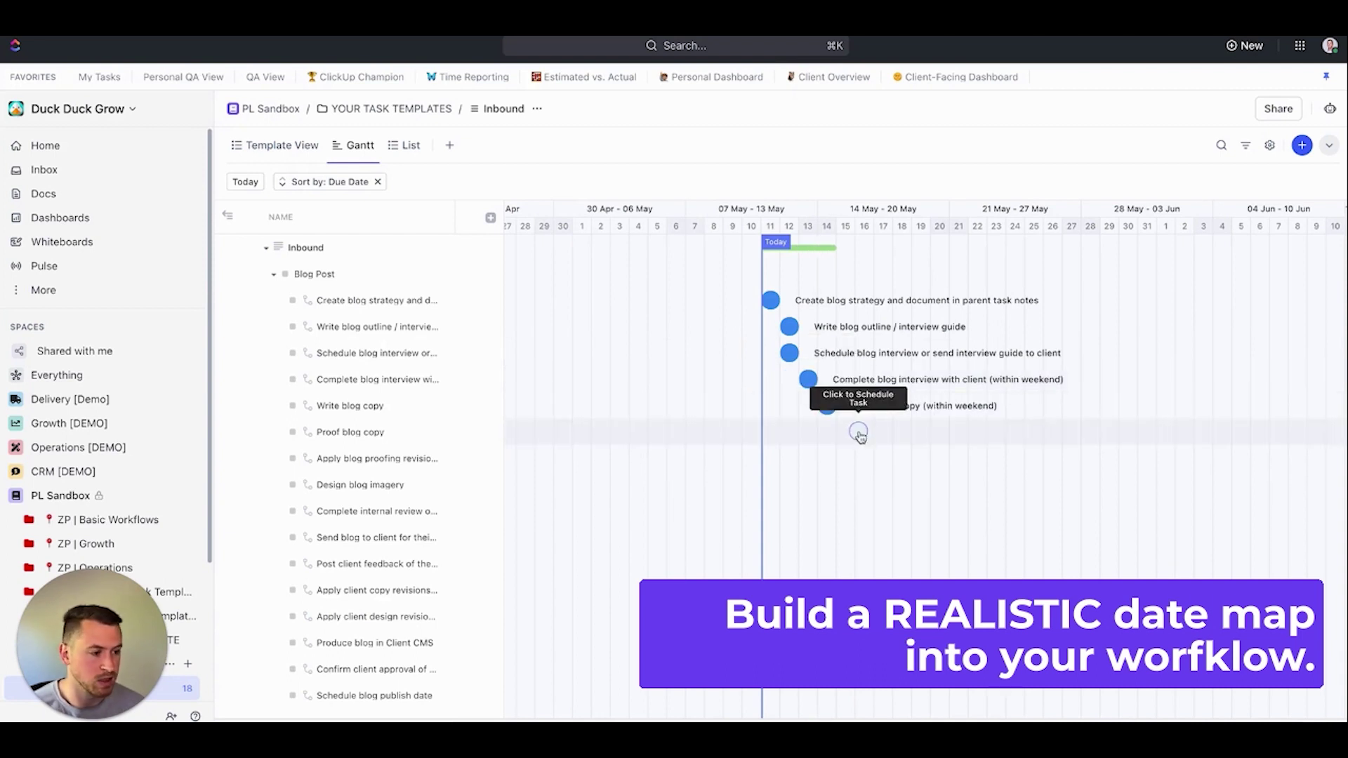
Schedule blog proofing for 15 May, proofing revisions for 16 May, imagery for 17 May, internal review for 18 May and sending to client for 19 May.
{"action": "left_click", "coordinate": [845, 434]}
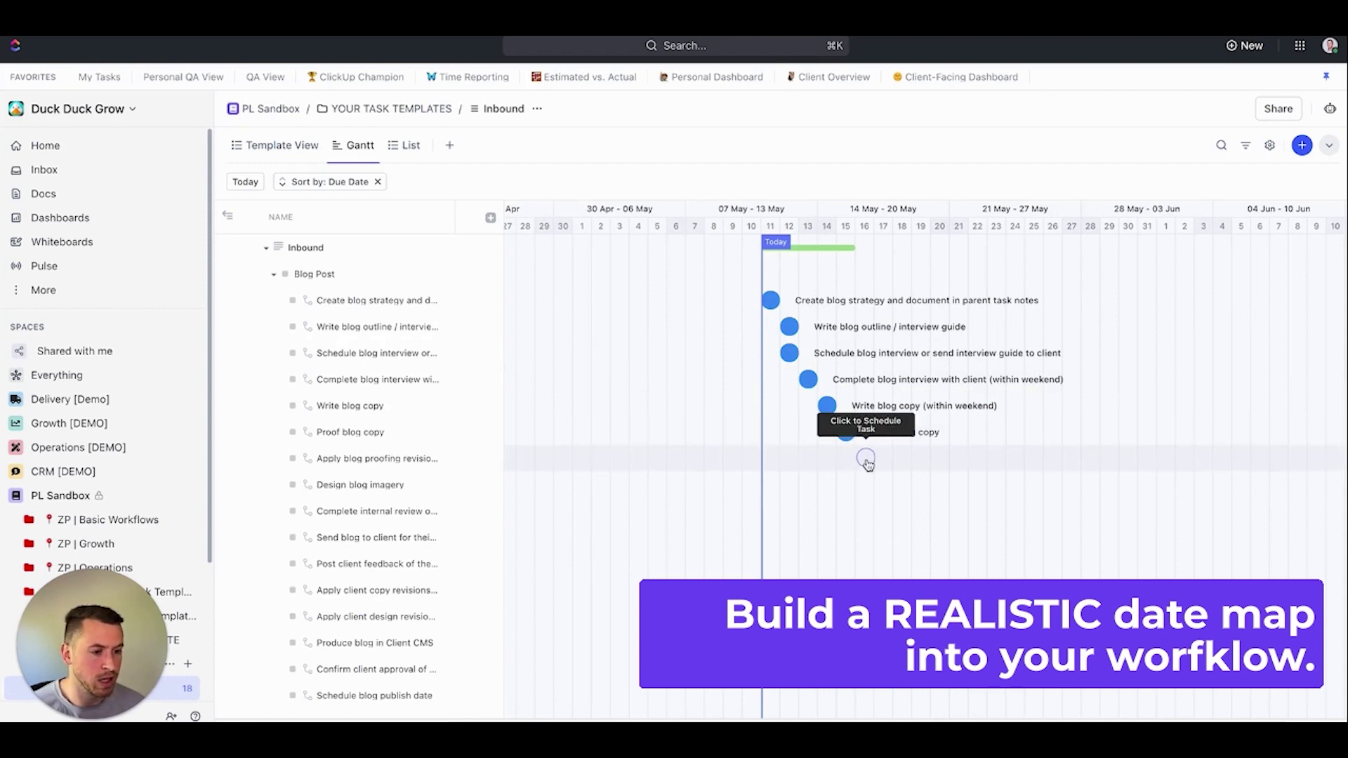
{"action": "left_click", "coordinate": [947, 462]}
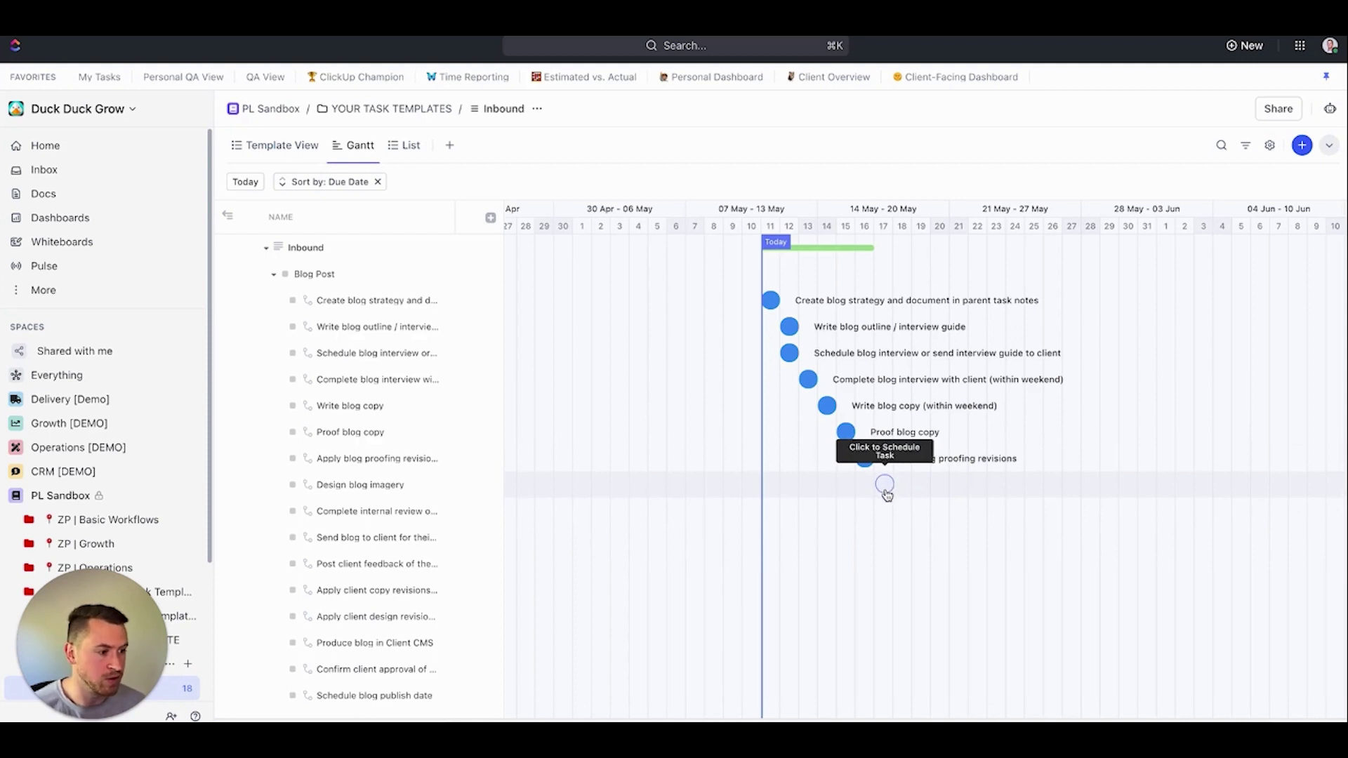
{"action": "left_click", "coordinate": [884, 486]}
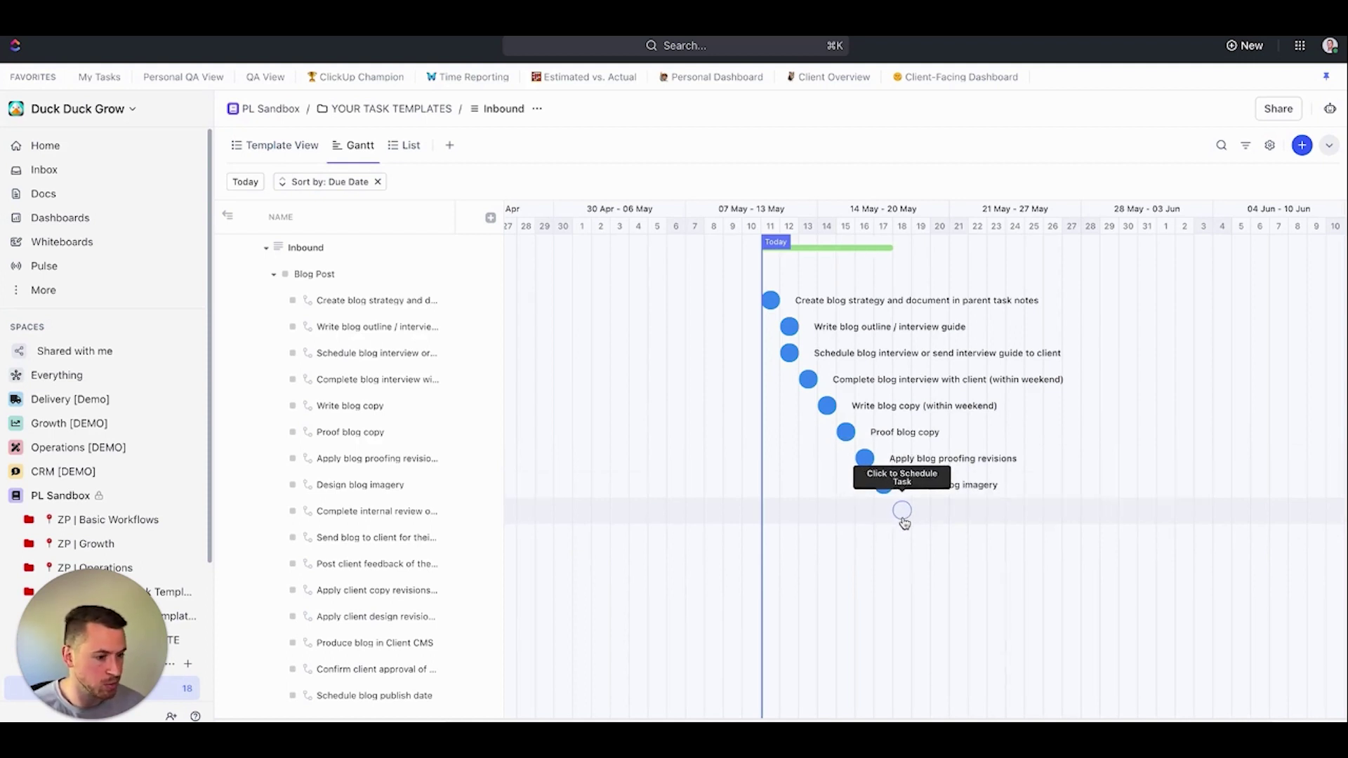
{"action": "left_click", "coordinate": [898, 513]}
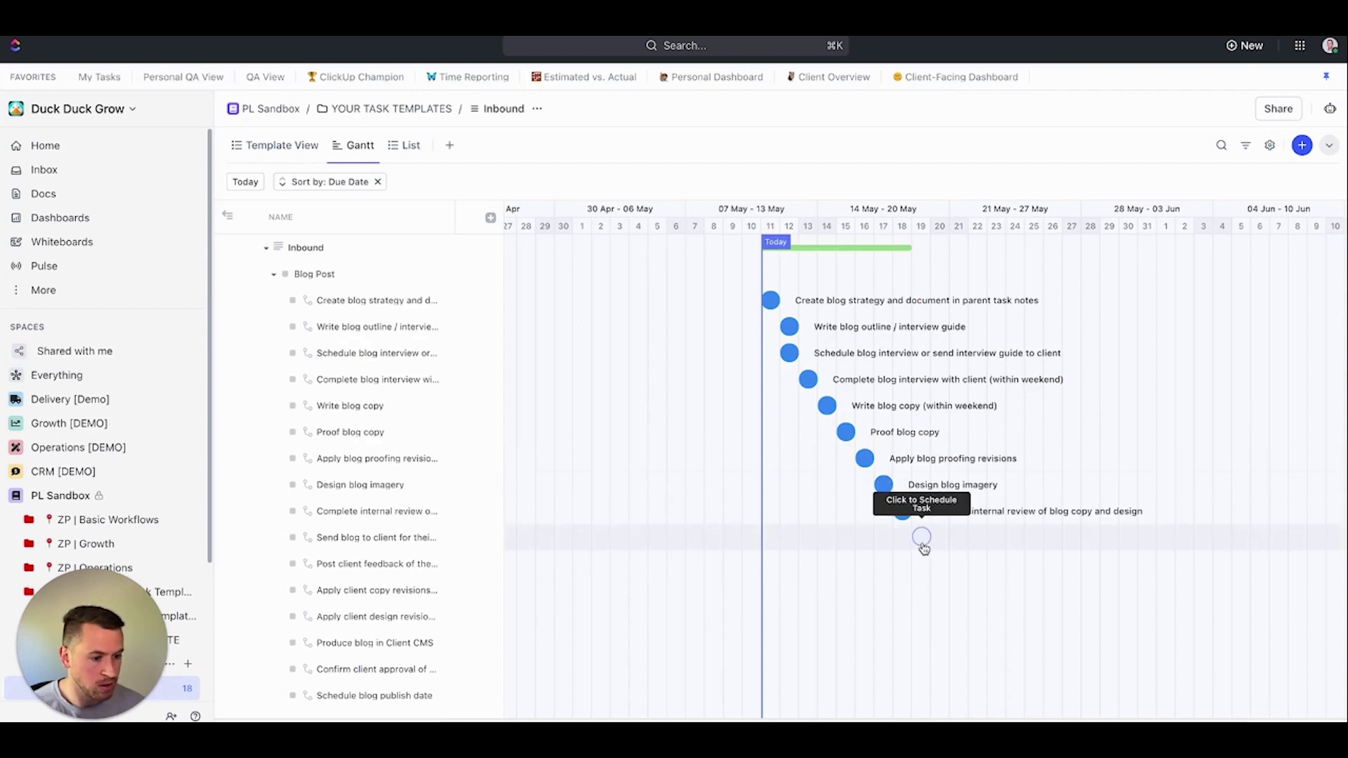
{"action": "left_click", "coordinate": [922, 545]}
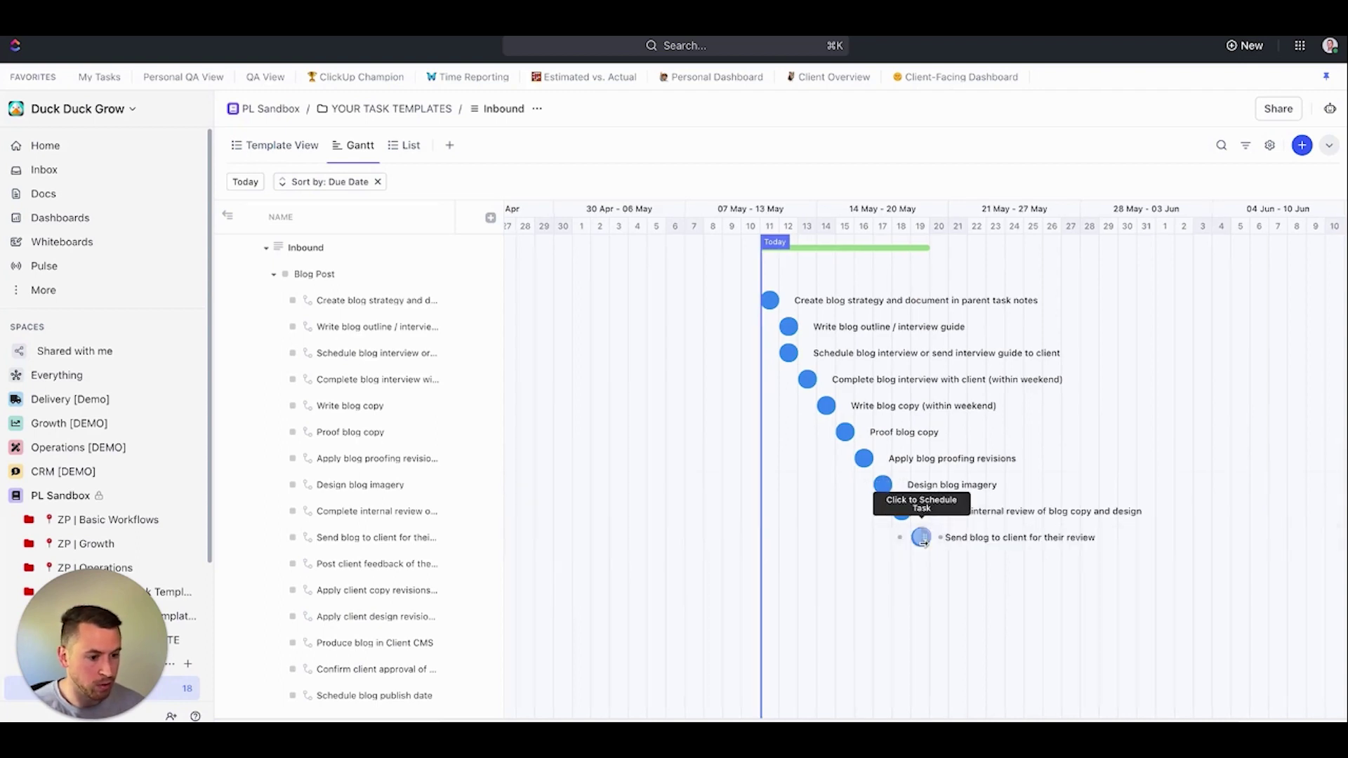
Schedule client feedback for 22 May, copy revisions 23, design revisions 24, Client CMS 25, client approval 26, and publish date and Blog Post 27 May.
{"action": "left_click", "coordinate": [977, 573]}
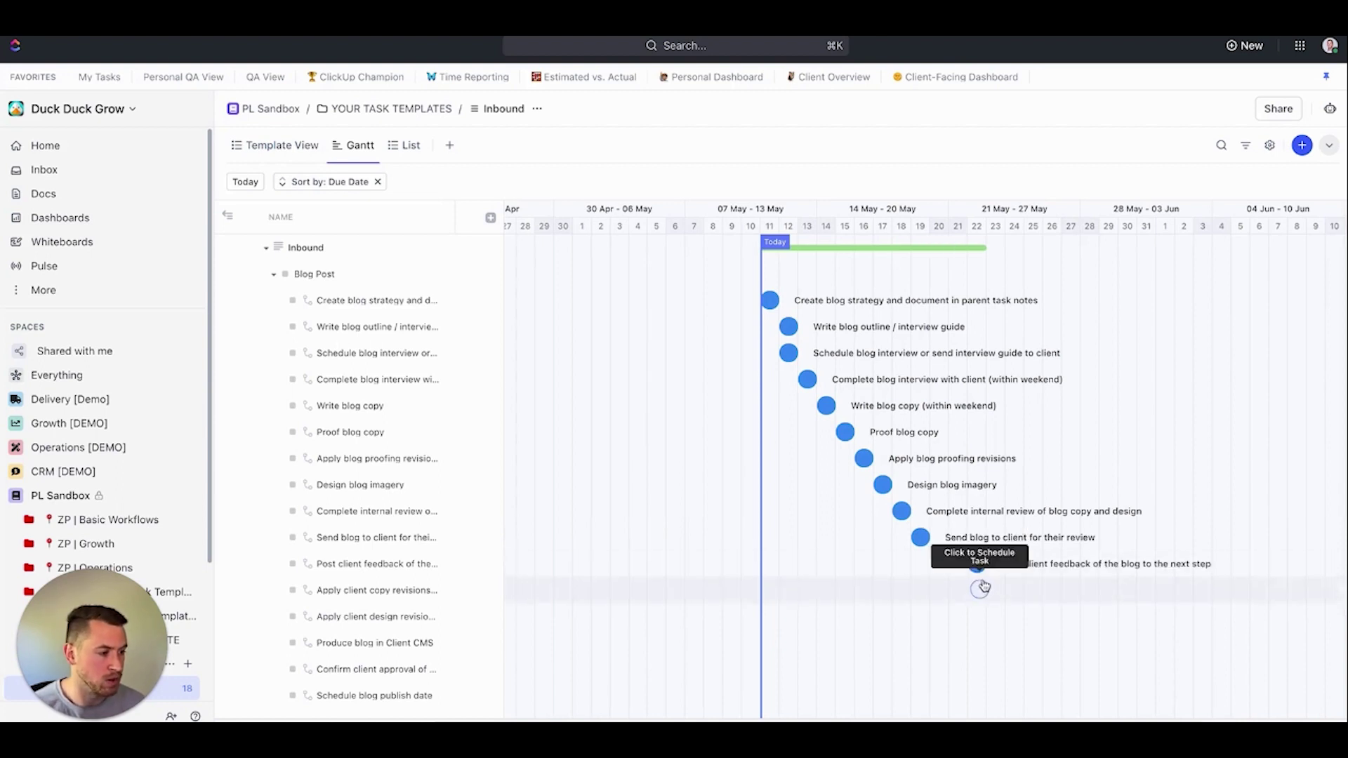
{"action": "left_click", "coordinate": [997, 598]}
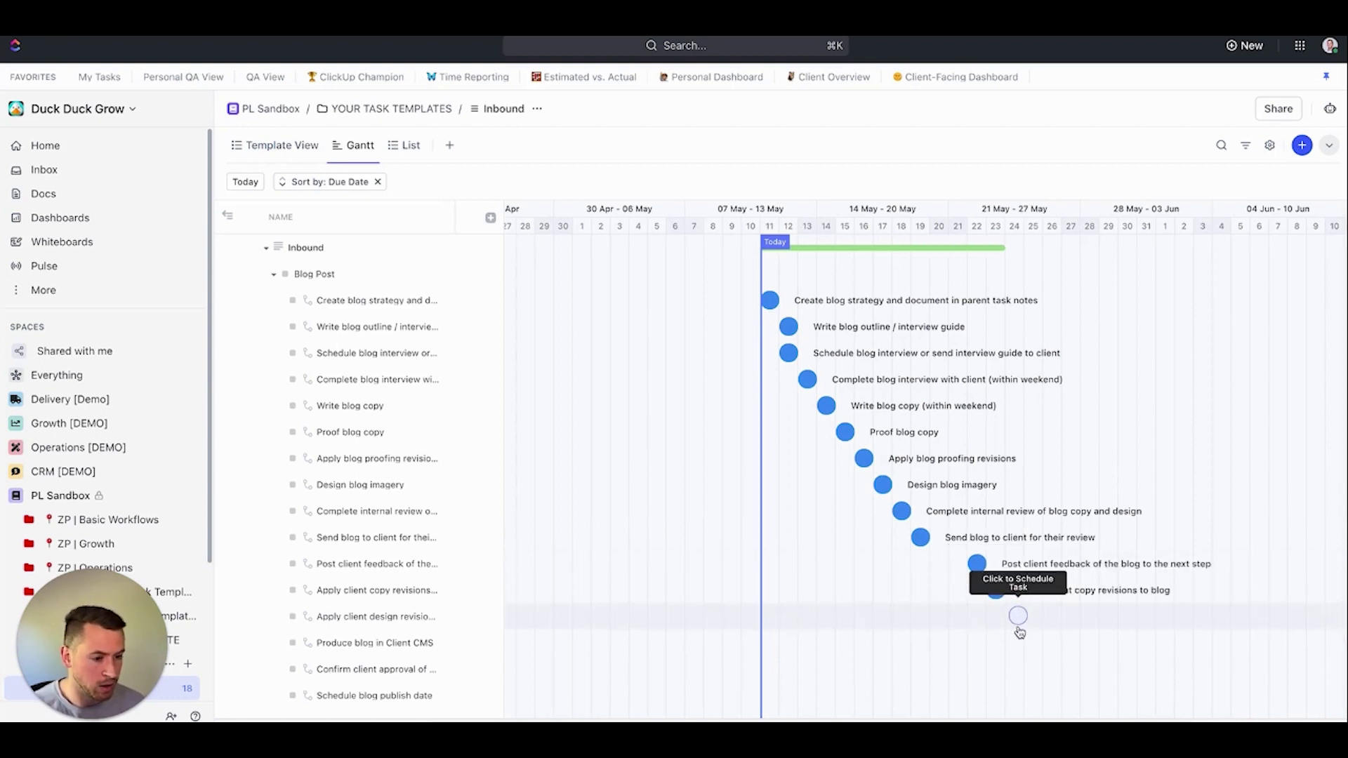
{"action": "left_click", "coordinate": [1018, 627]}
{"action": "left_click", "coordinate": [1037, 650]}
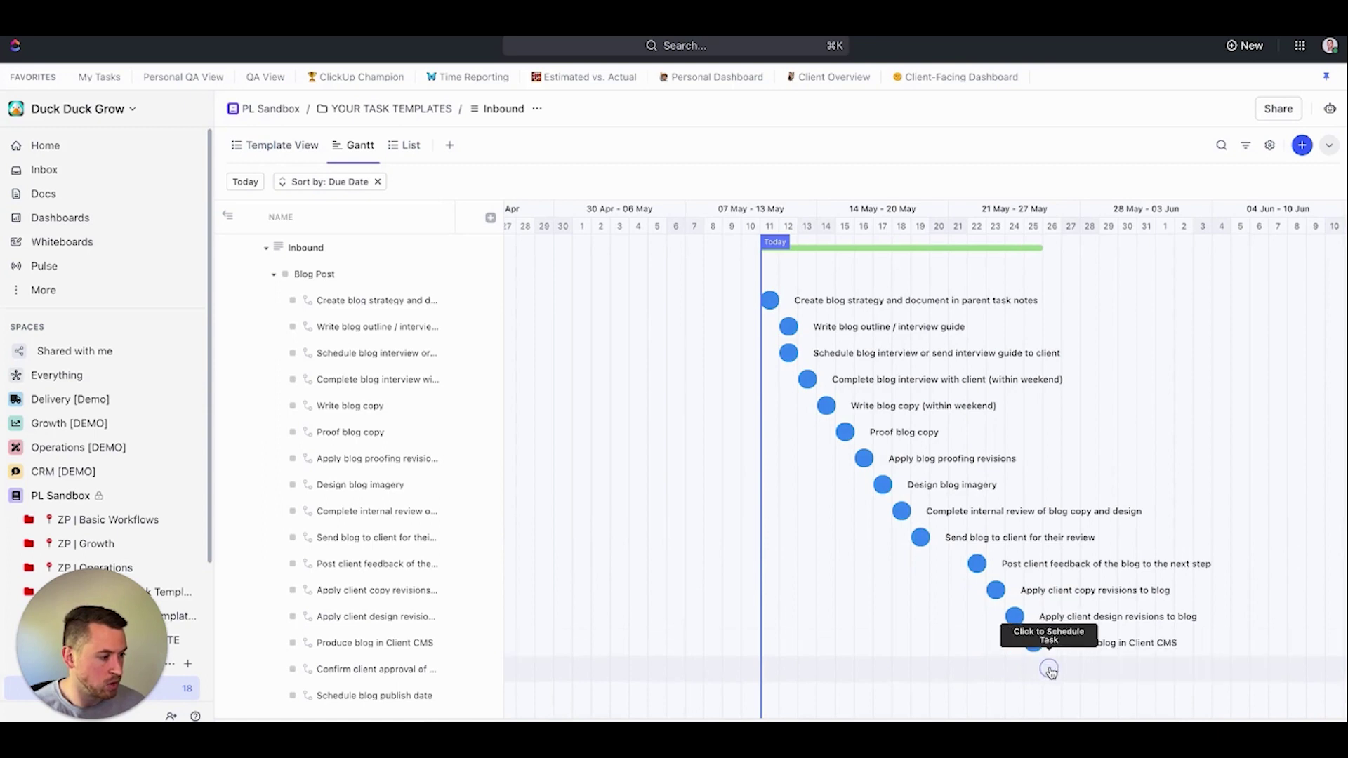
{"action": "left_click", "coordinate": [1052, 675]}
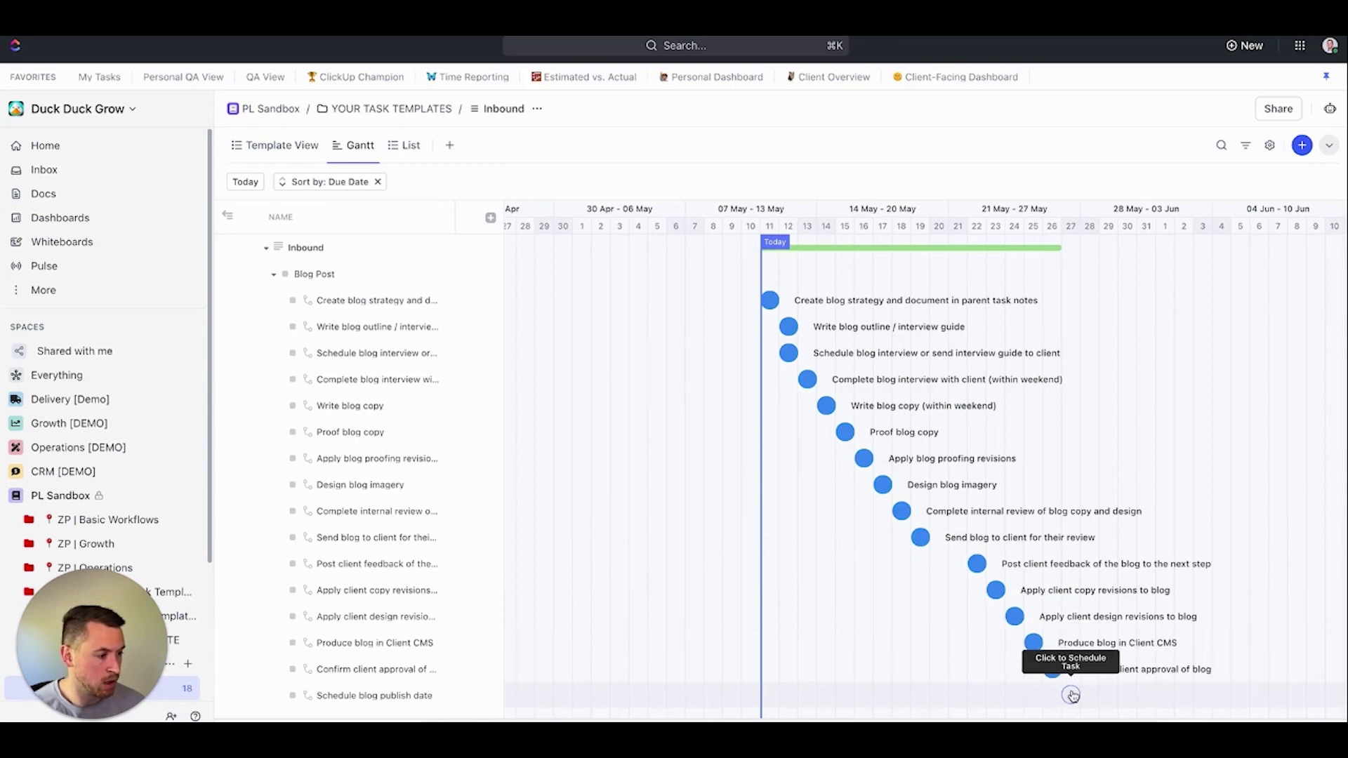
{"action": "left_click", "coordinate": [1070, 696]}
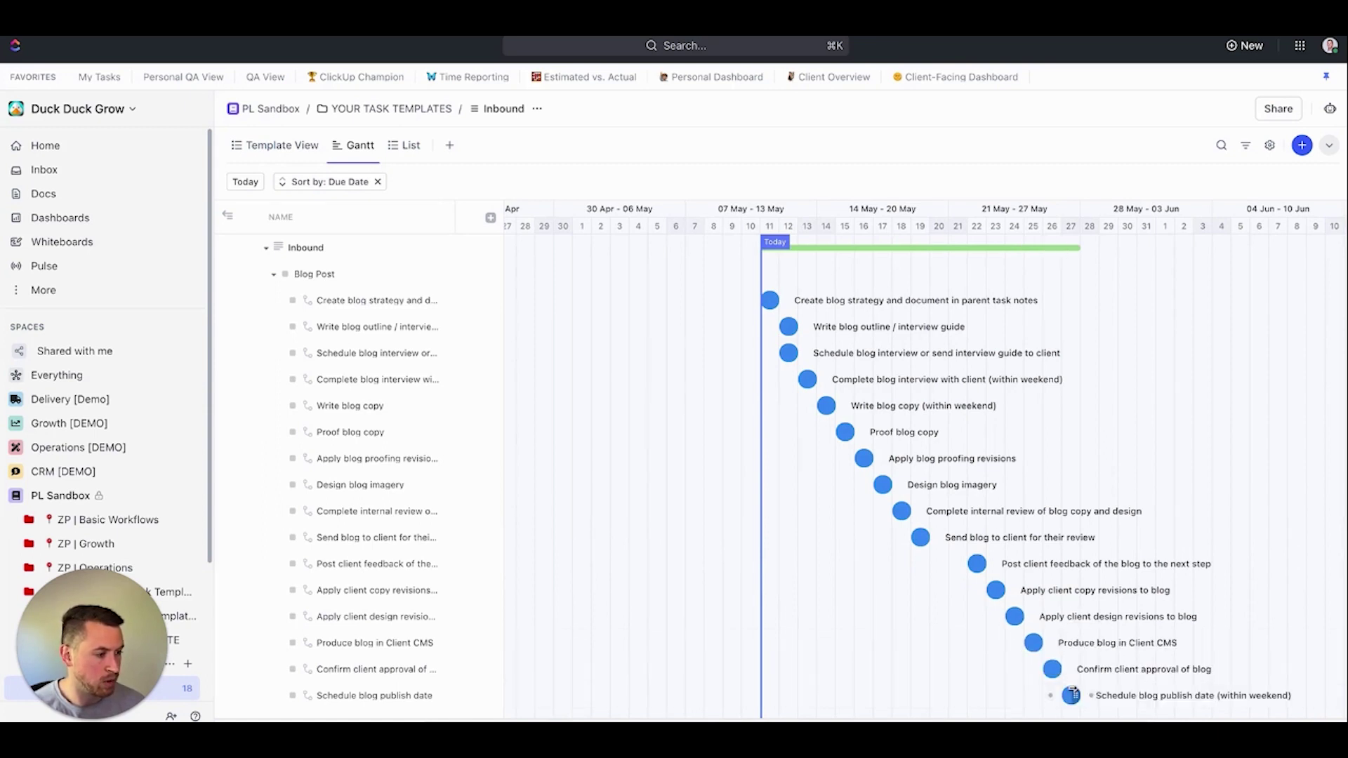
{"action": "left_click", "coordinate": [1092, 275]}
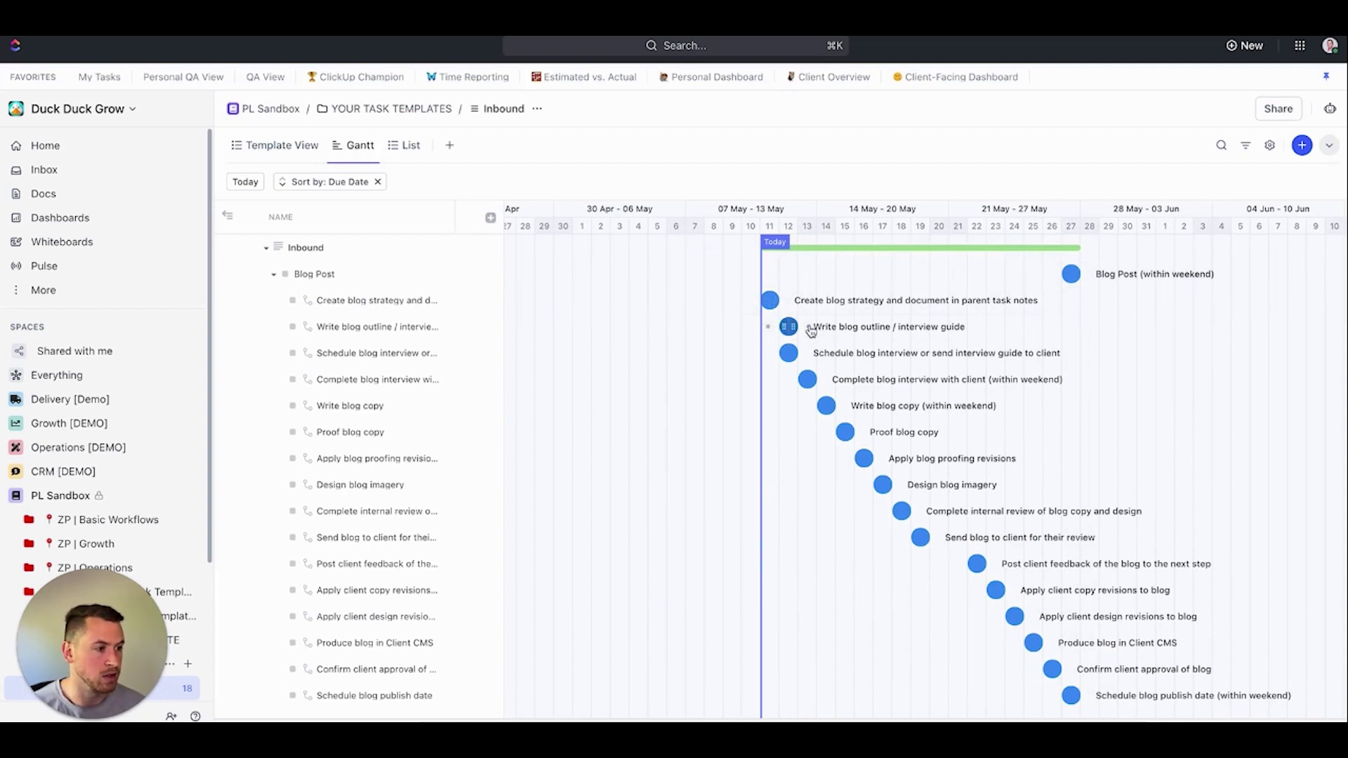
Link each blog subtask to the following one with dependencies, and link the publish date subtask to the parent Blog Post task.
{"action": "left_click_drag", "start_coordinate": [811, 329], "coordinate": [813, 360]}
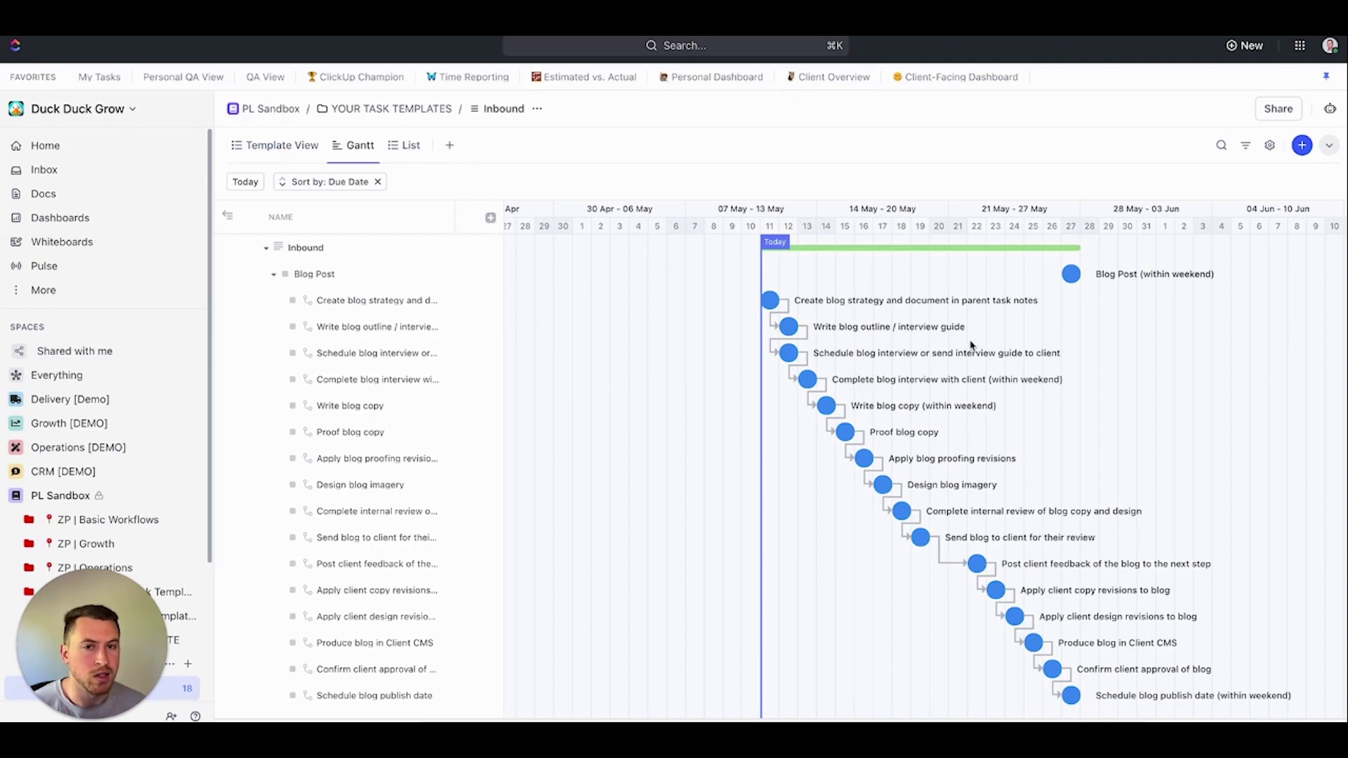
{"action": "left_click_drag", "start_coordinate": [1086, 697], "coordinate": [1059, 278]}
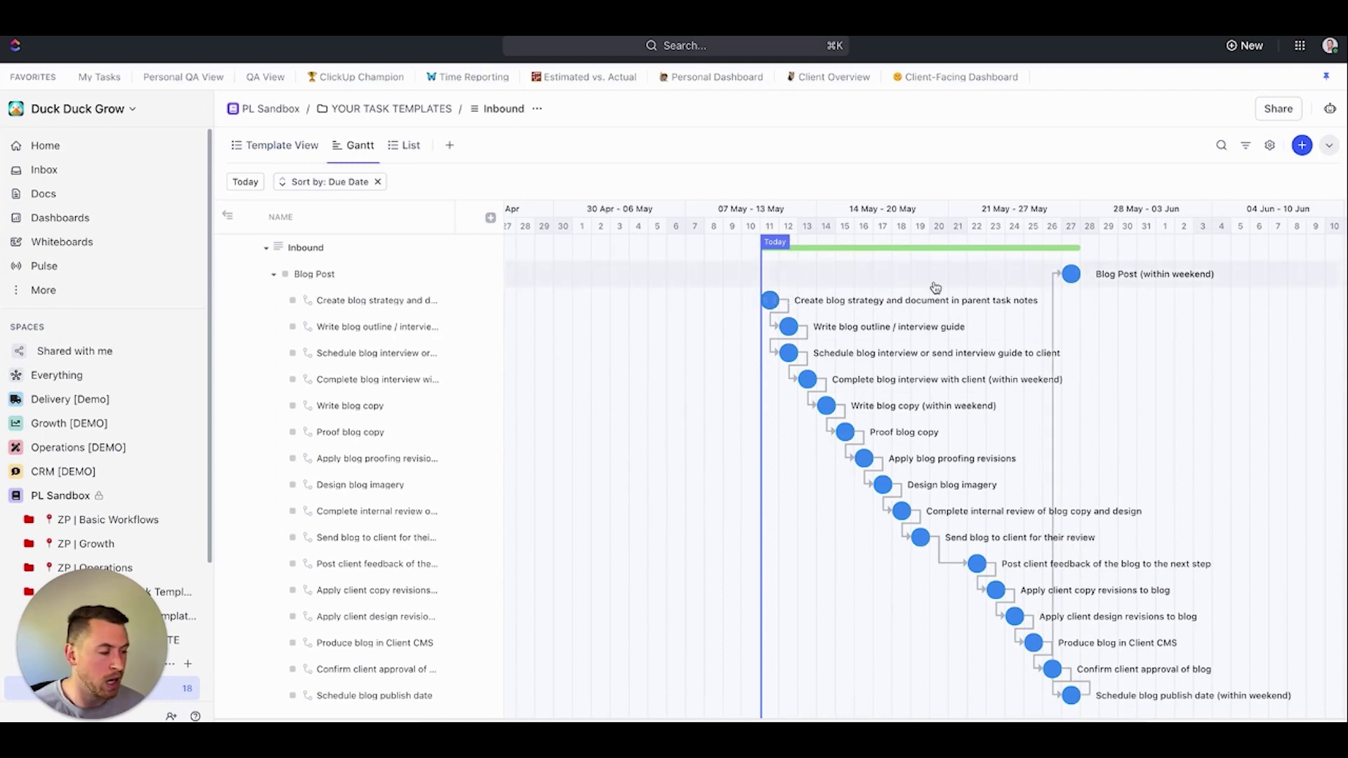
{"action": "left_click_drag", "start_coordinate": [884, 309], "coordinate": [843, 303]}
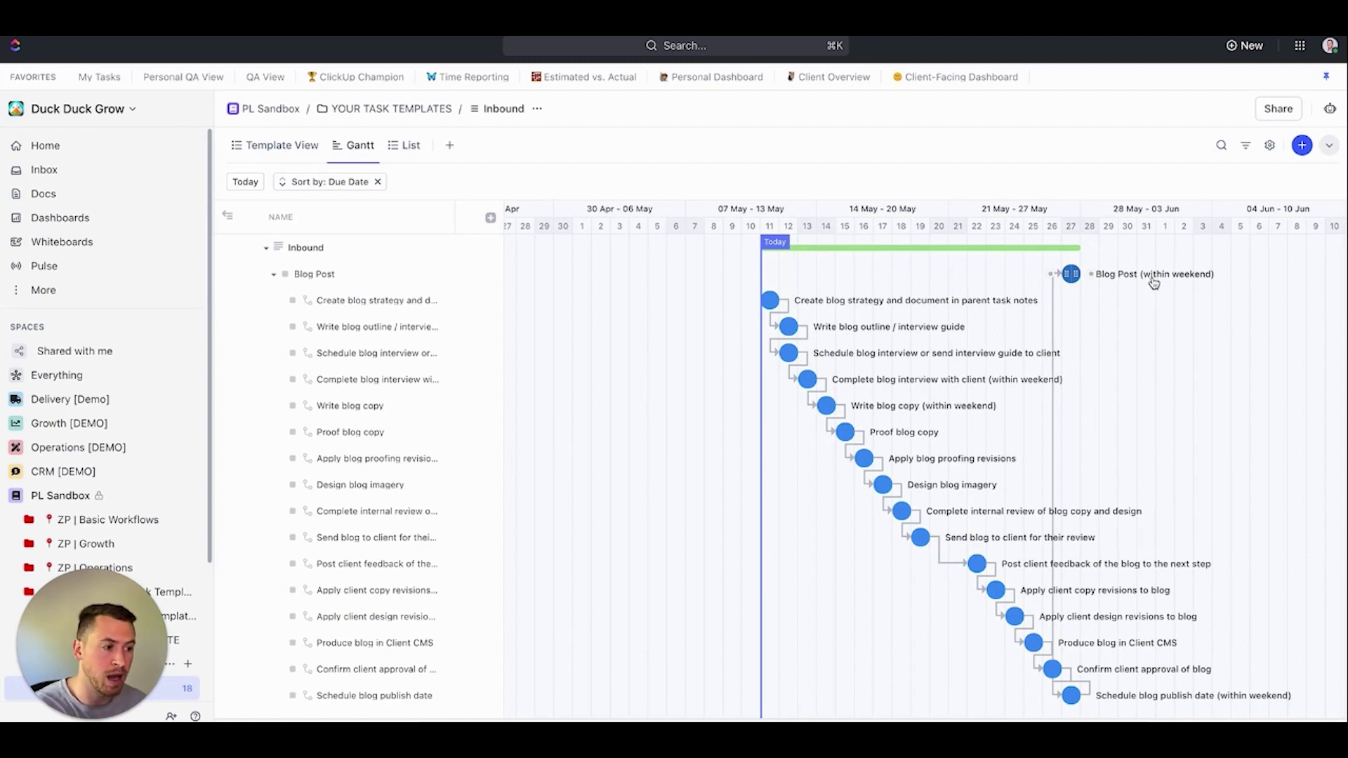
Show the Inbound list in Template View, switch to the AI-Powered Process Builder sheet and copy the instructions for creating blog strategy.
{"action": "left_click", "coordinate": [280, 153]}
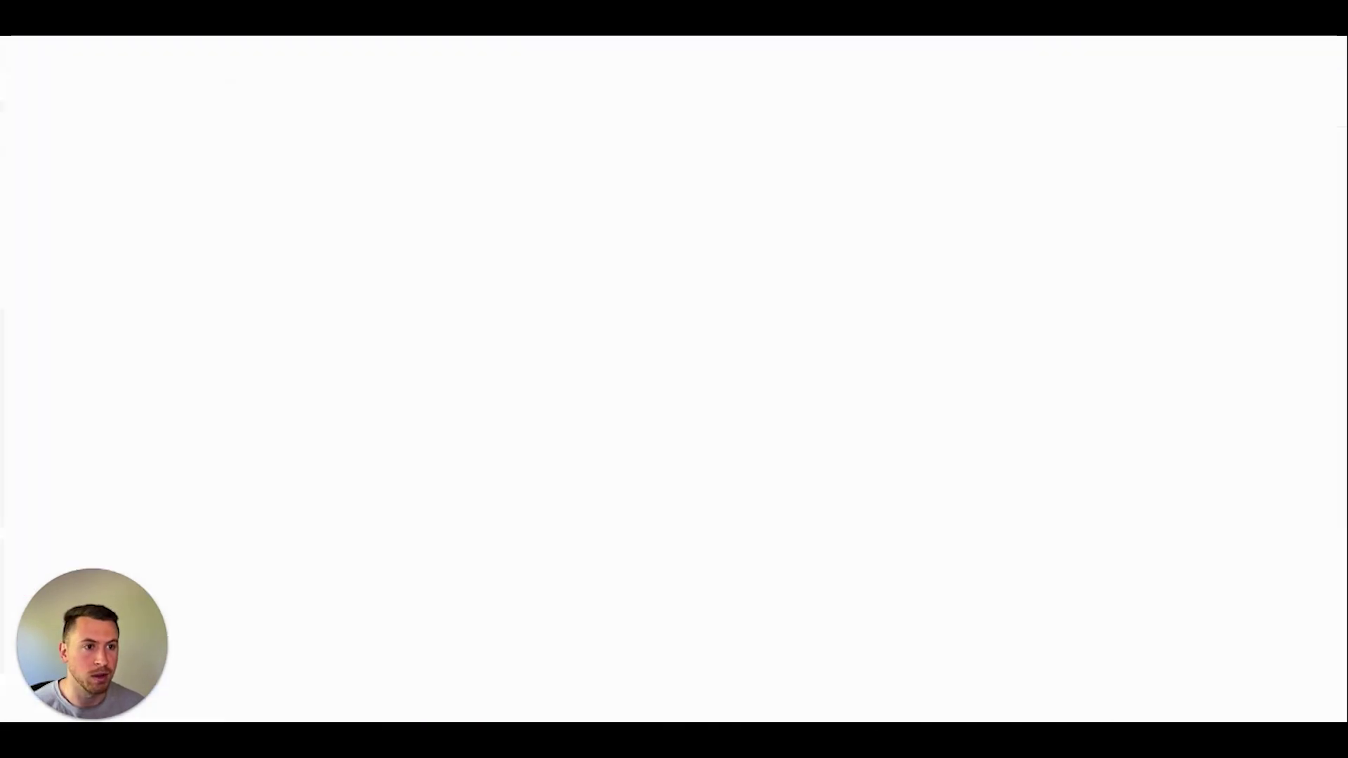
{"action": "scroll", "coordinate": [355, 240], "scroll_direction": "up", "scroll_amount": 10}
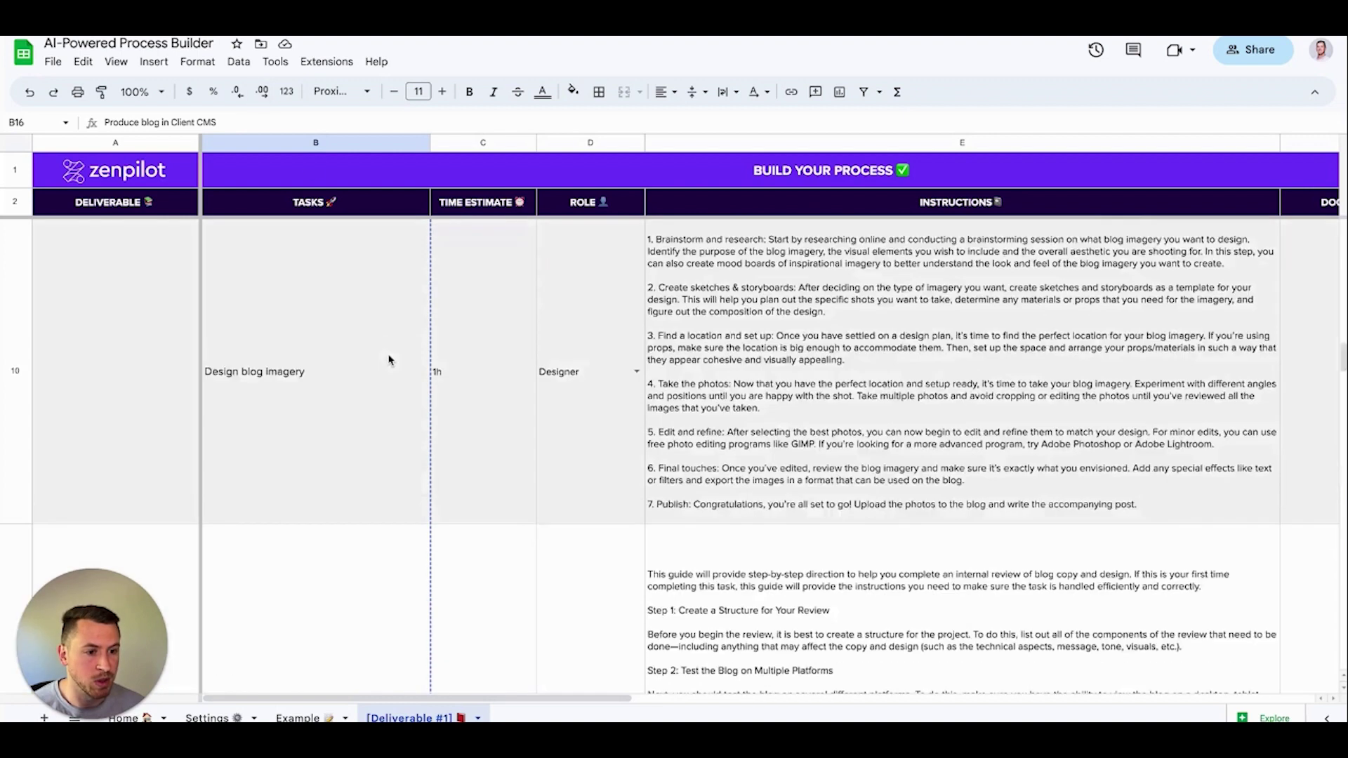
{"action": "left_click", "coordinate": [372, 354]}
{"action": "scroll", "coordinate": [373, 346], "scroll_direction": "up", "scroll_amount": 5}
{"action": "left_click", "coordinate": [358, 333]}
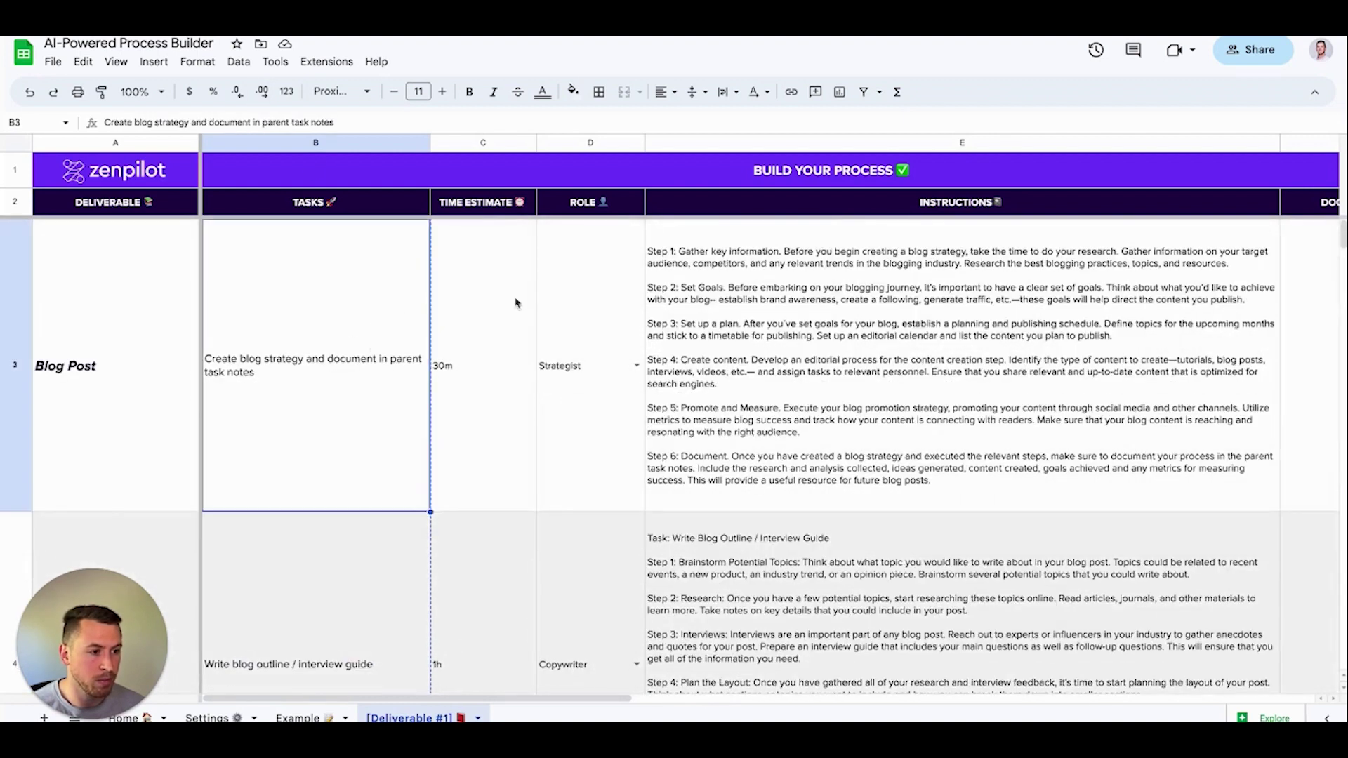
{"action": "left_click", "coordinate": [796, 279]}
{"action": "key", "text": "ctrl+c"}
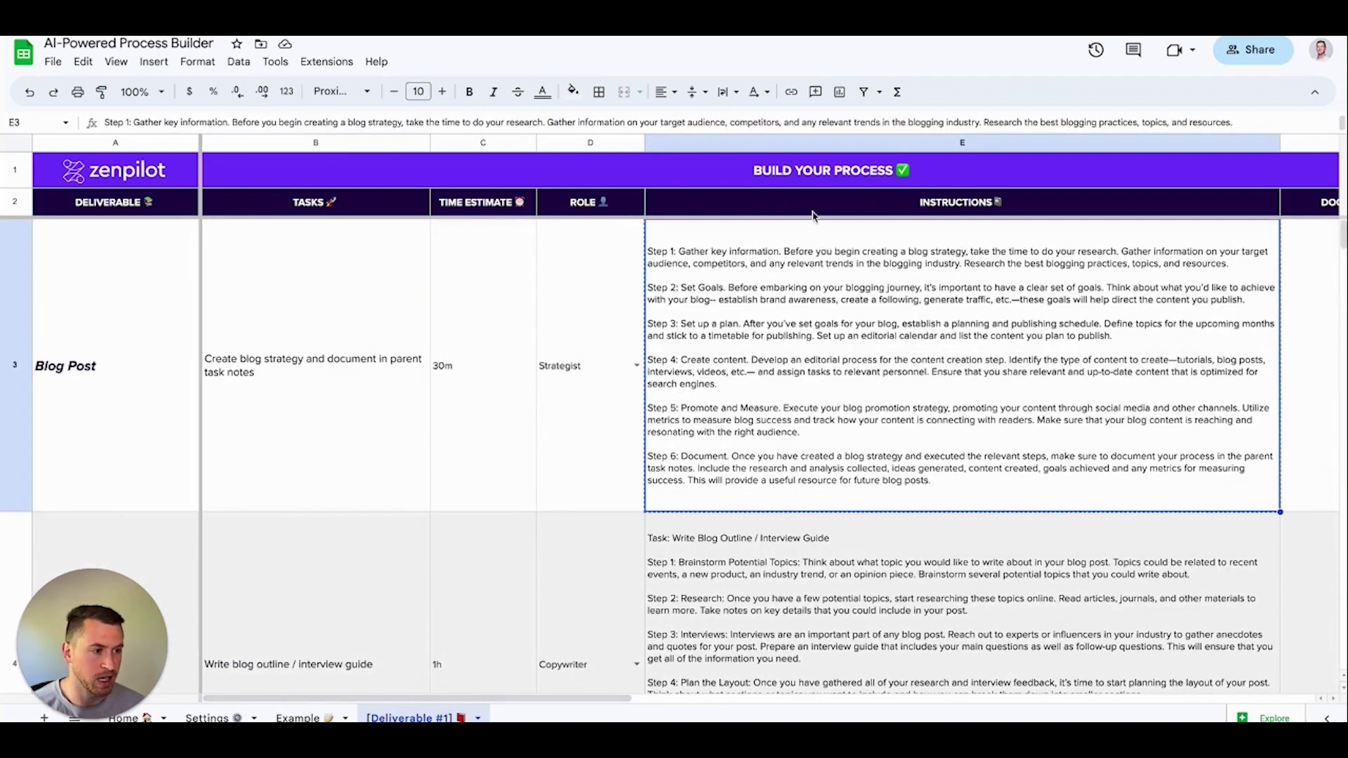
Switch to ClickUp and paste the copied instructions into the description of the "Create blog strategy and document in parent task notes" subtask.
{"action": "key", "text": "alt+Tab"}
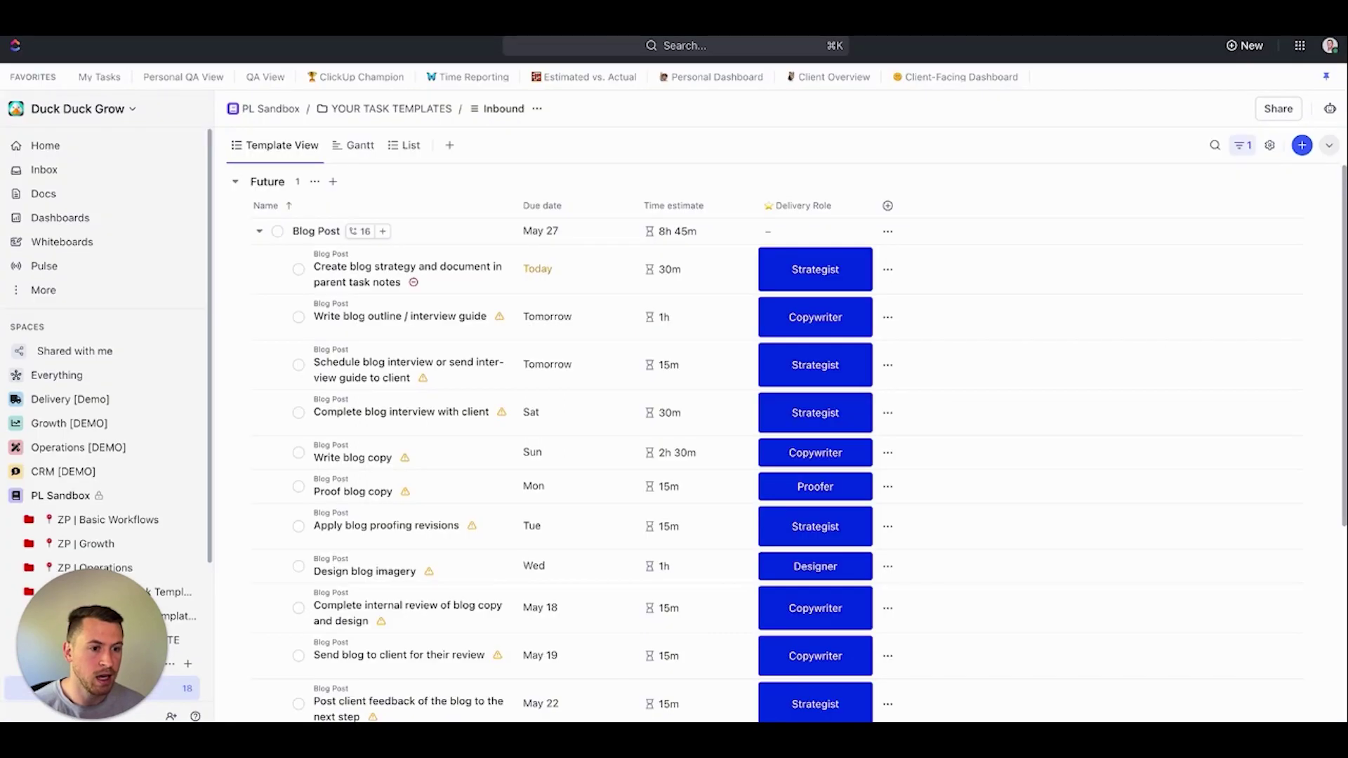
{"action": "left_click", "coordinate": [379, 266]}
{"action": "left_click", "coordinate": [149, 351]}
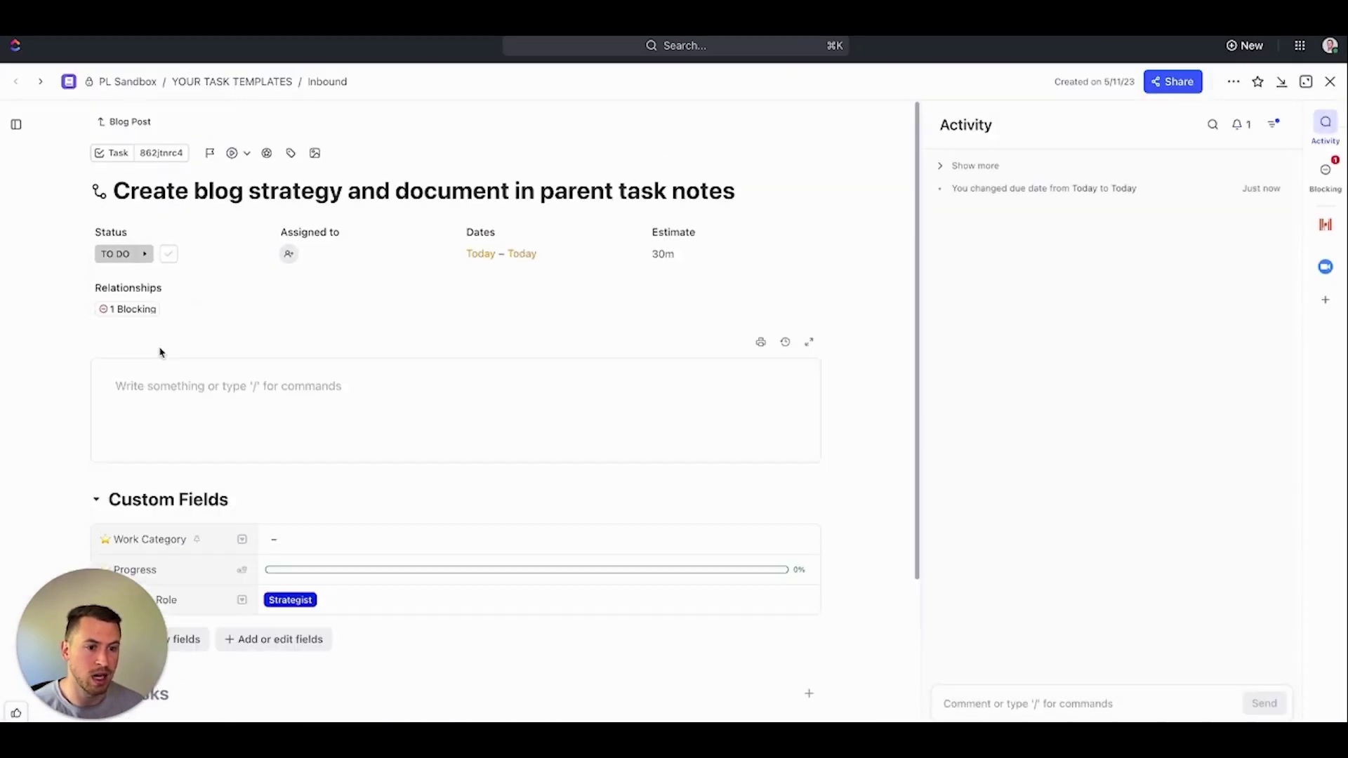
{"action": "key", "text": "super+v"}
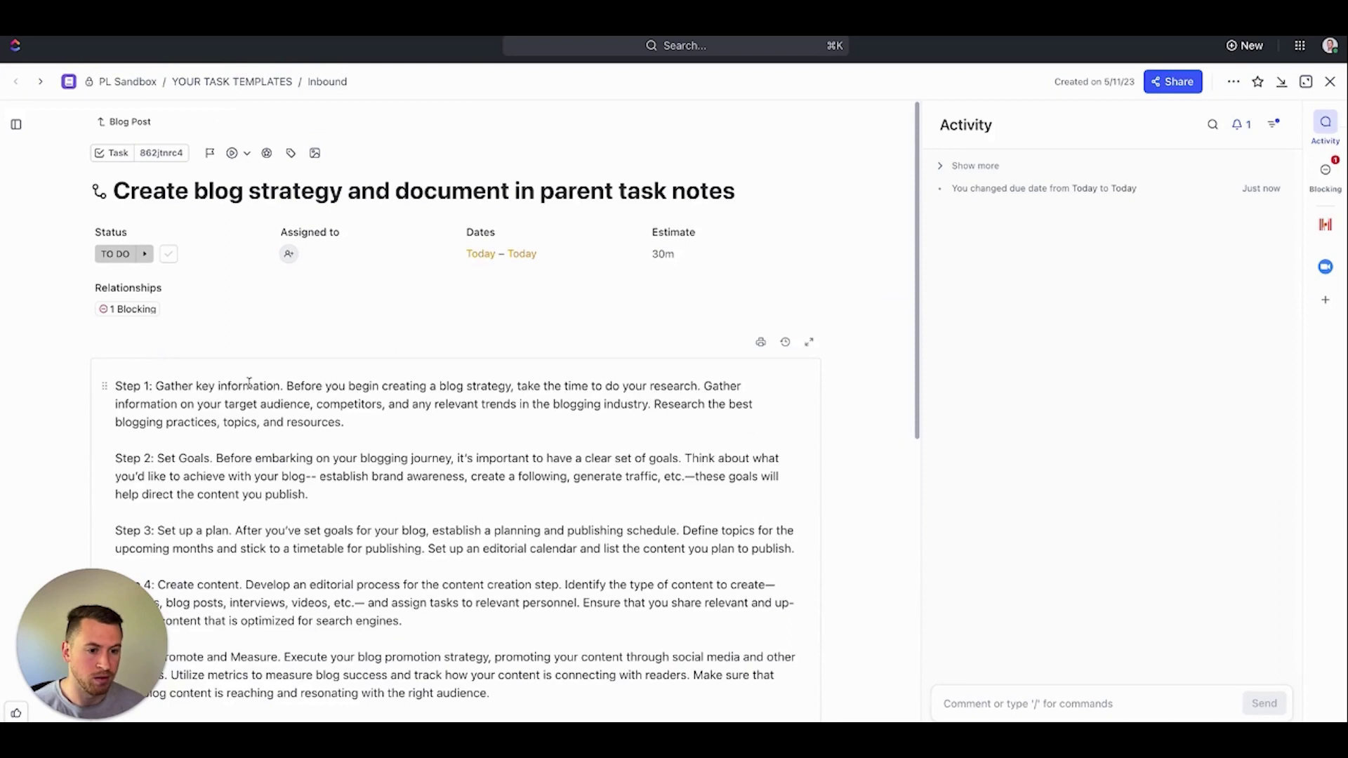
Try the AI "Make it better" rewrite on the whole blog strategy description and discard the suggestion.
{"action": "scroll", "coordinate": [249, 382], "scroll_direction": "down", "scroll_amount": 5}
{"action": "left_click", "coordinate": [280, 378]}
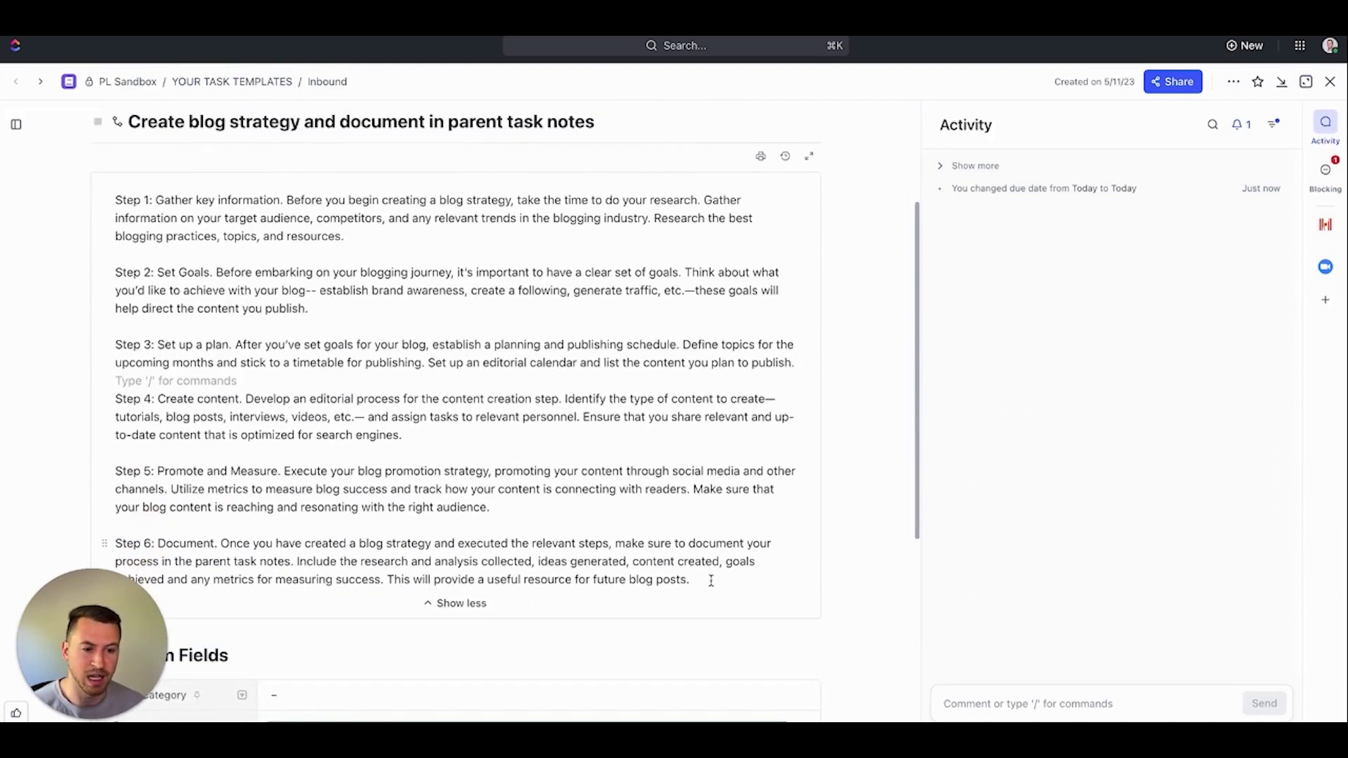
{"action": "left_click_drag", "start_coordinate": [716, 581], "coordinate": [117, 197]}
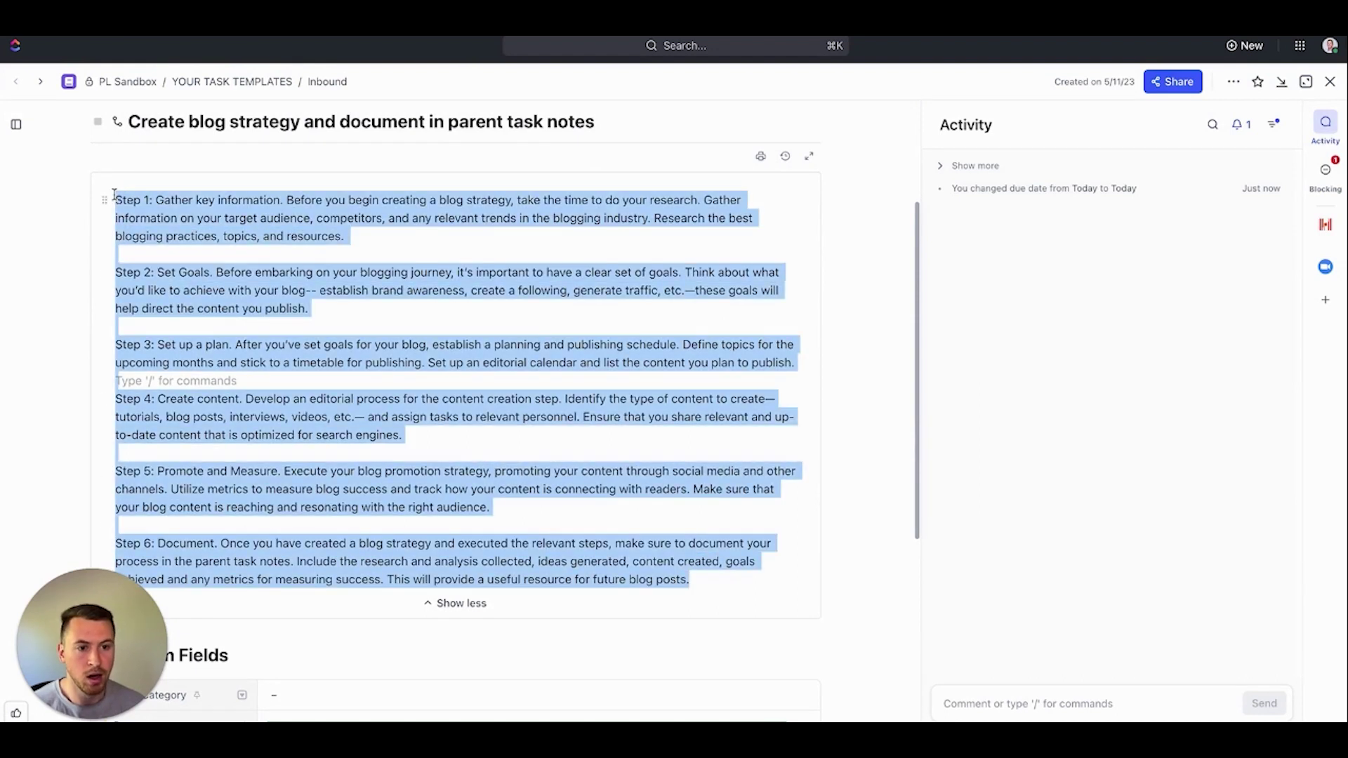
{"action": "left_click", "coordinate": [569, 609]}
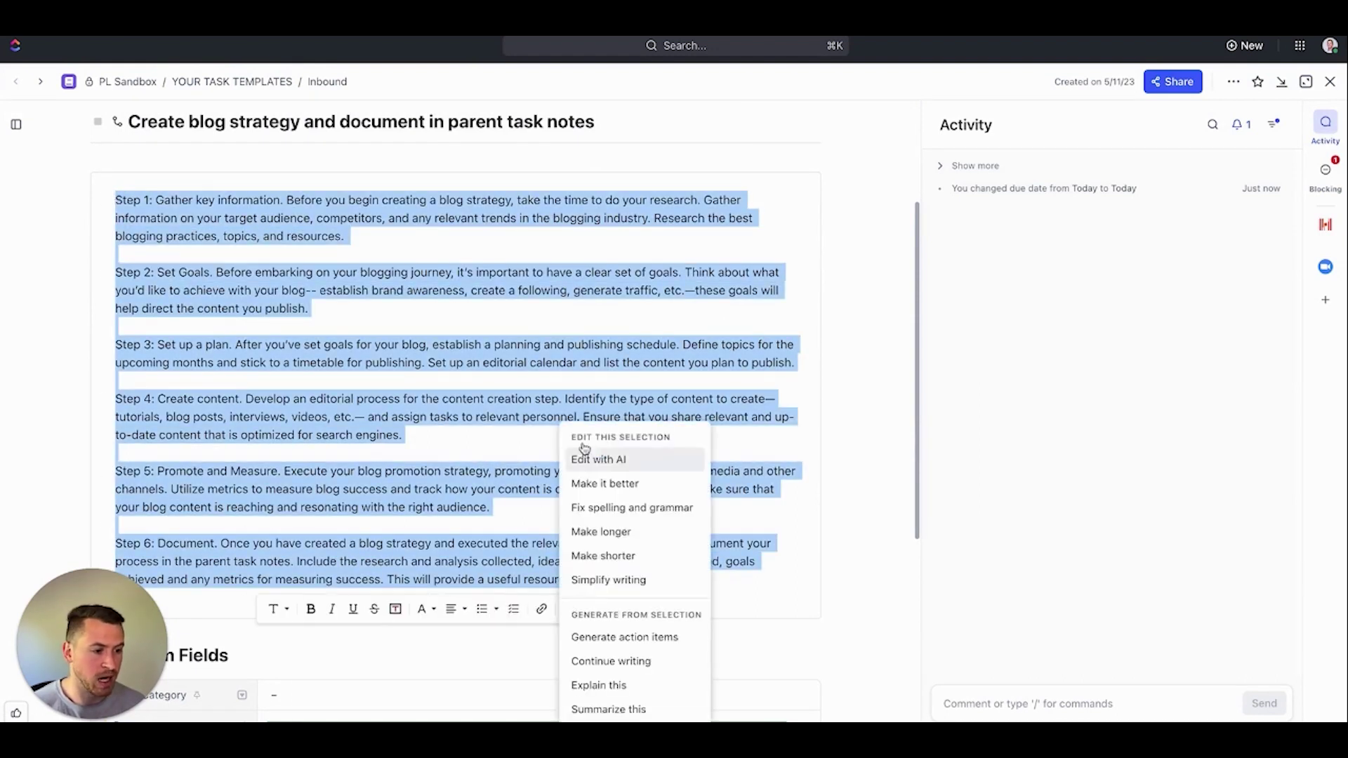
{"action": "left_click", "coordinate": [616, 484]}
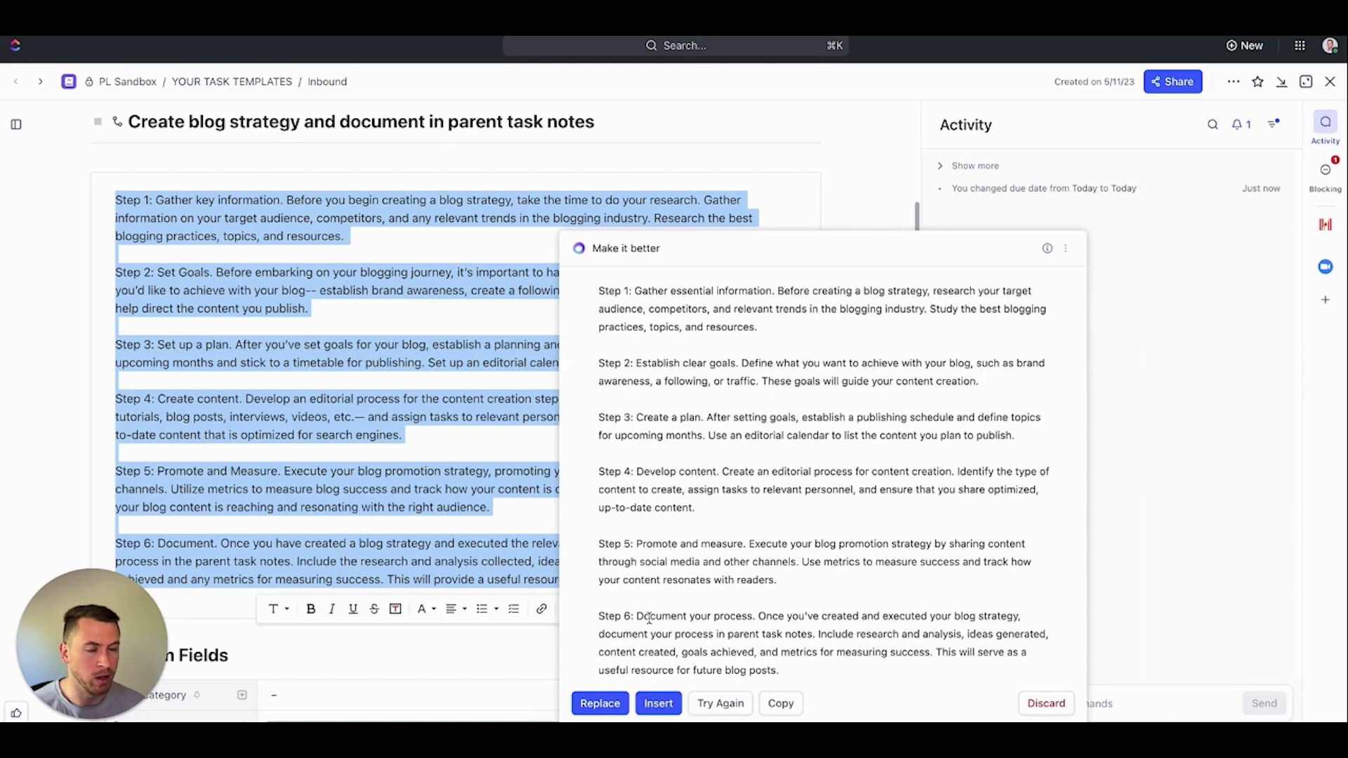
{"action": "left_click", "coordinate": [1064, 705]}
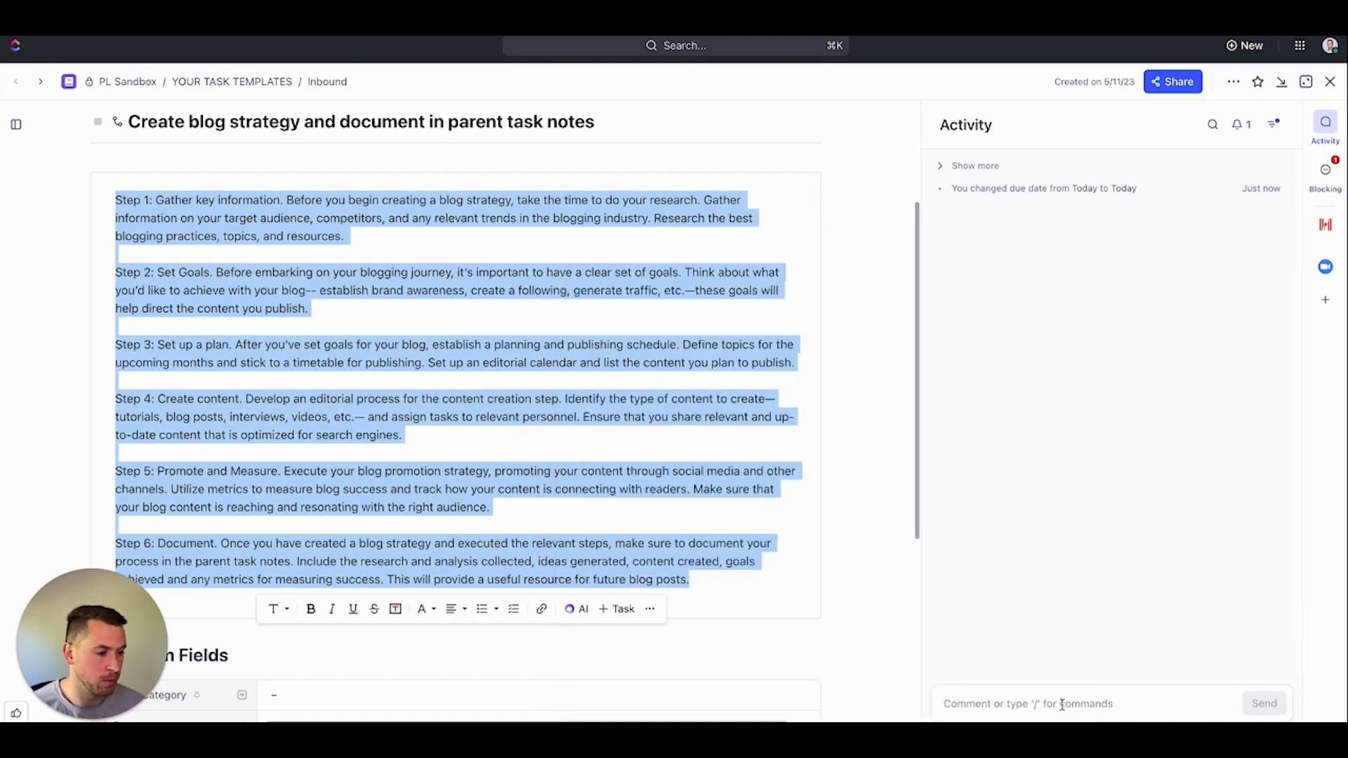
{"action": "left_click", "coordinate": [514, 383]}
{"action": "scroll", "coordinate": [400, 269], "scroll_direction": "up", "scroll_amount": 3}
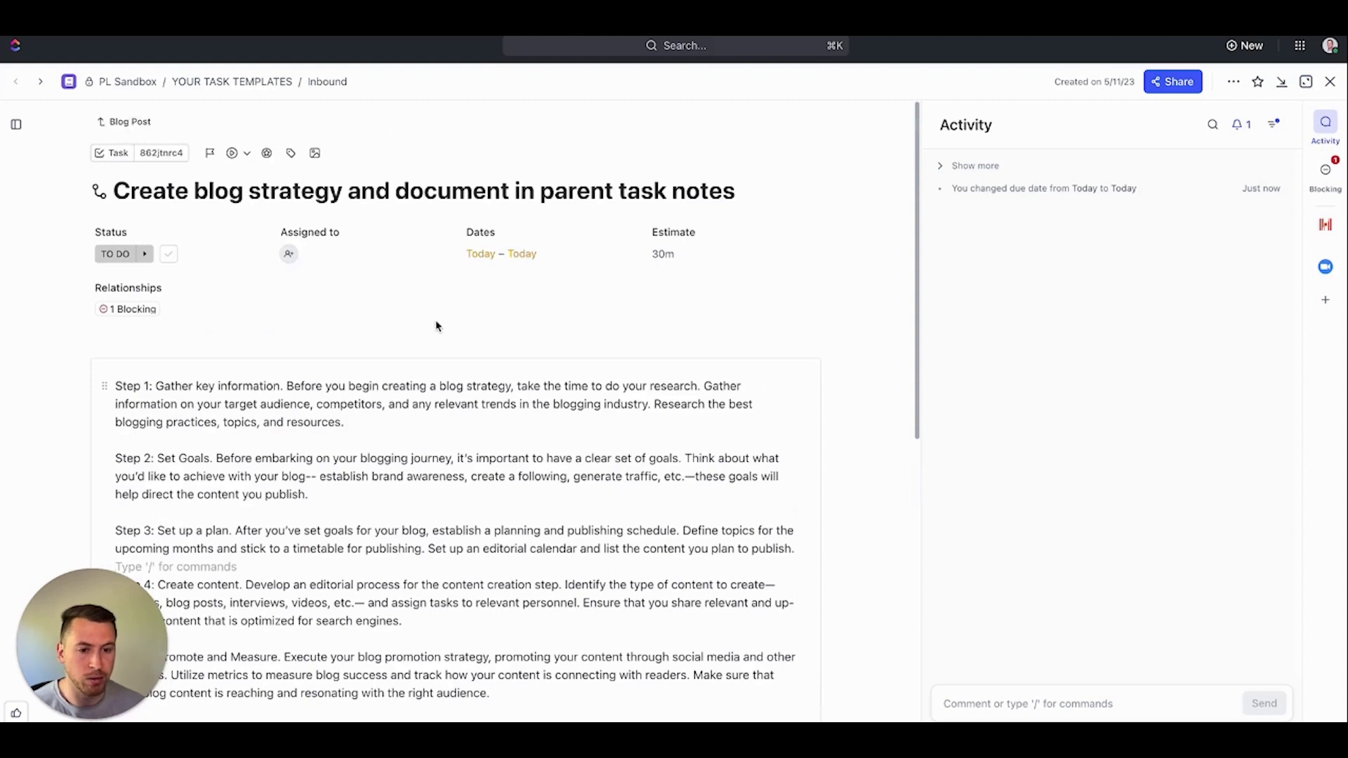
Close the blog strategy subtask and copy the "Write blog outline / interview guide" instructions from the AI-Powered Process Builder sheet.
{"action": "left_click", "coordinate": [1330, 83]}
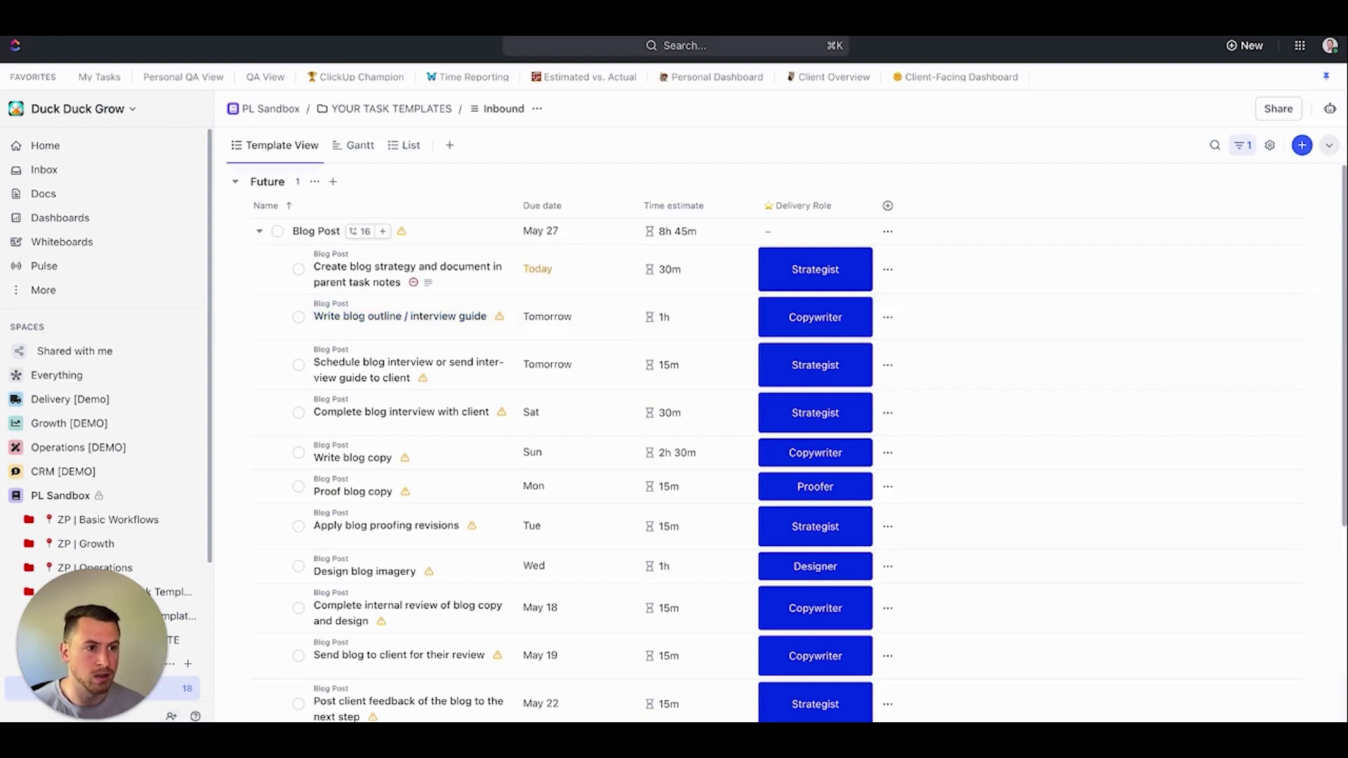
{"action": "key", "text": "super+Tab"}
{"action": "left_click", "coordinate": [878, 571]}
{"action": "key", "text": "ctrl+c"}
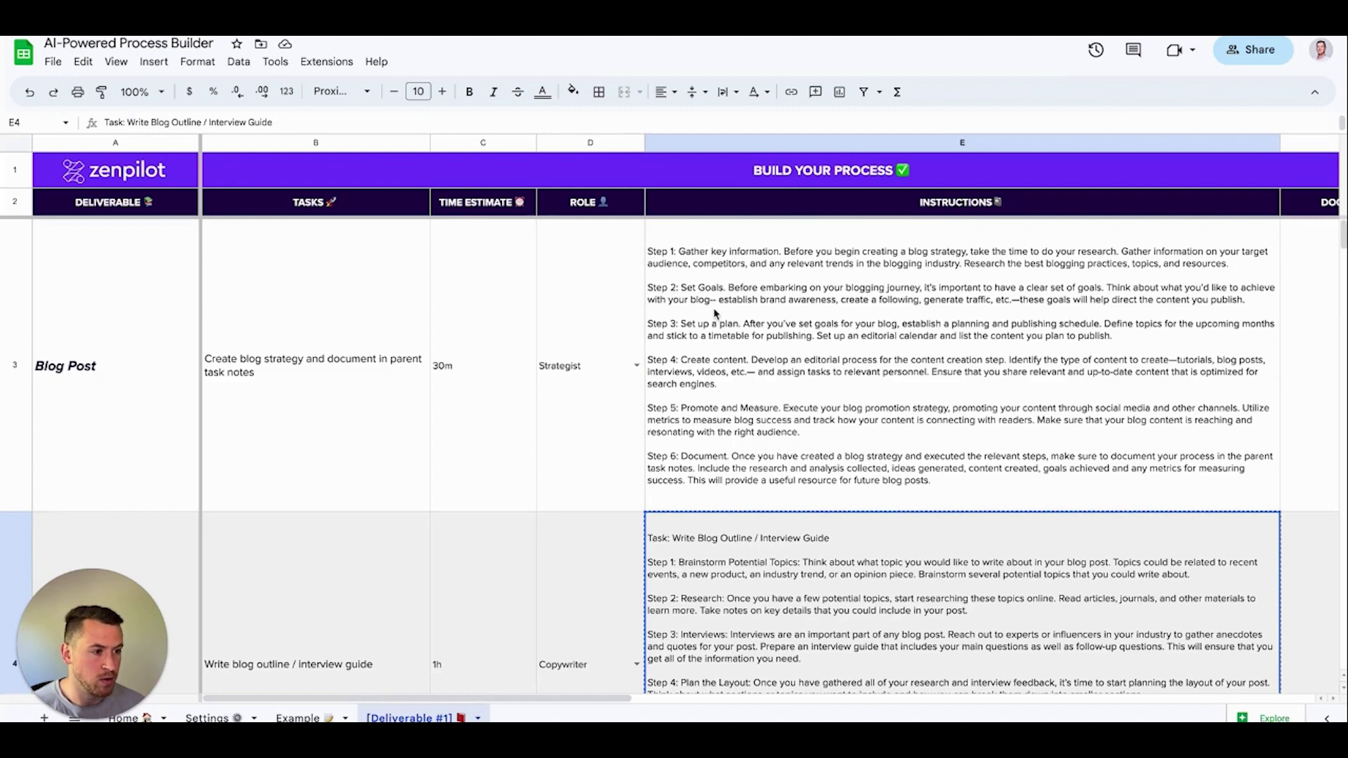
{"action": "key", "text": "super+Tab"}
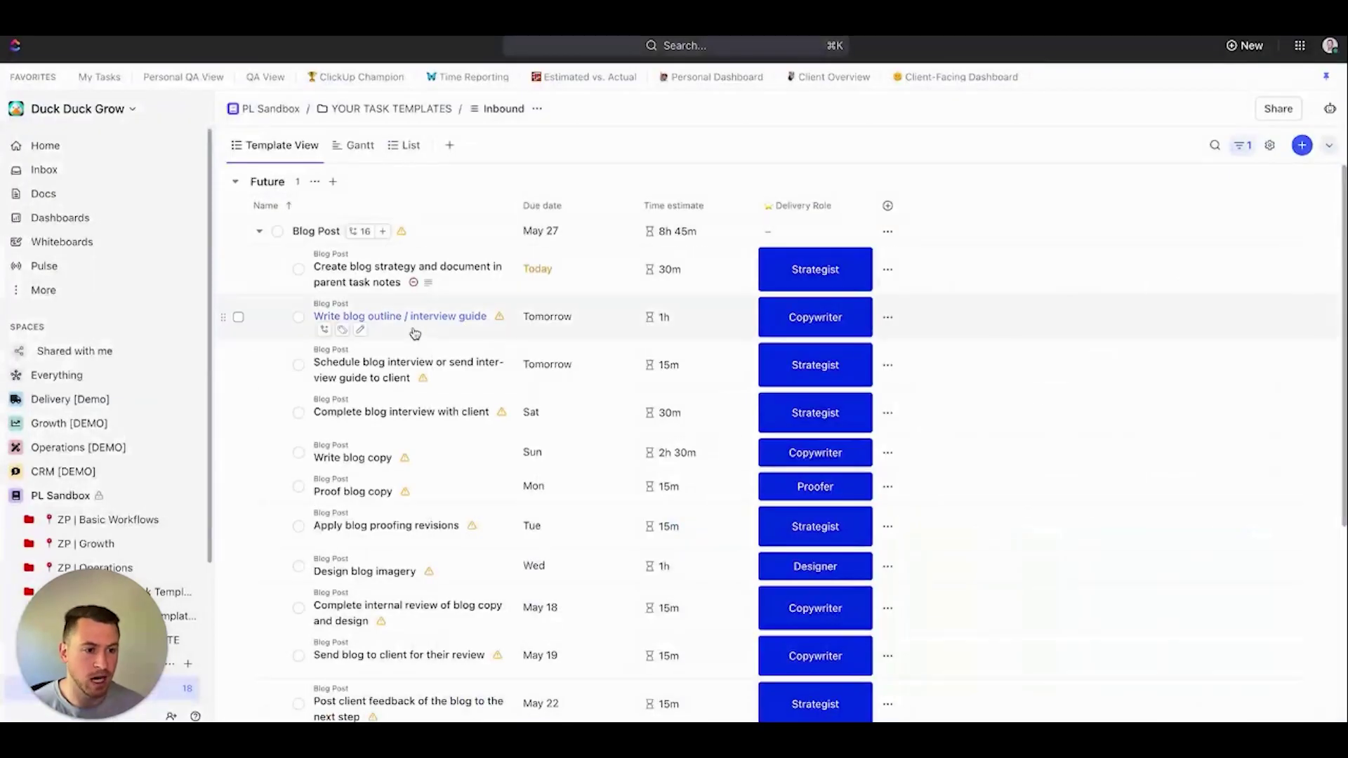
Open the "Write blog outline / interview guide" subtask in ClickUp and add an empty checklist.
{"action": "left_click", "coordinate": [375, 320]}
{"action": "scroll", "coordinate": [271, 386], "scroll_direction": "down", "scroll_amount": 2}
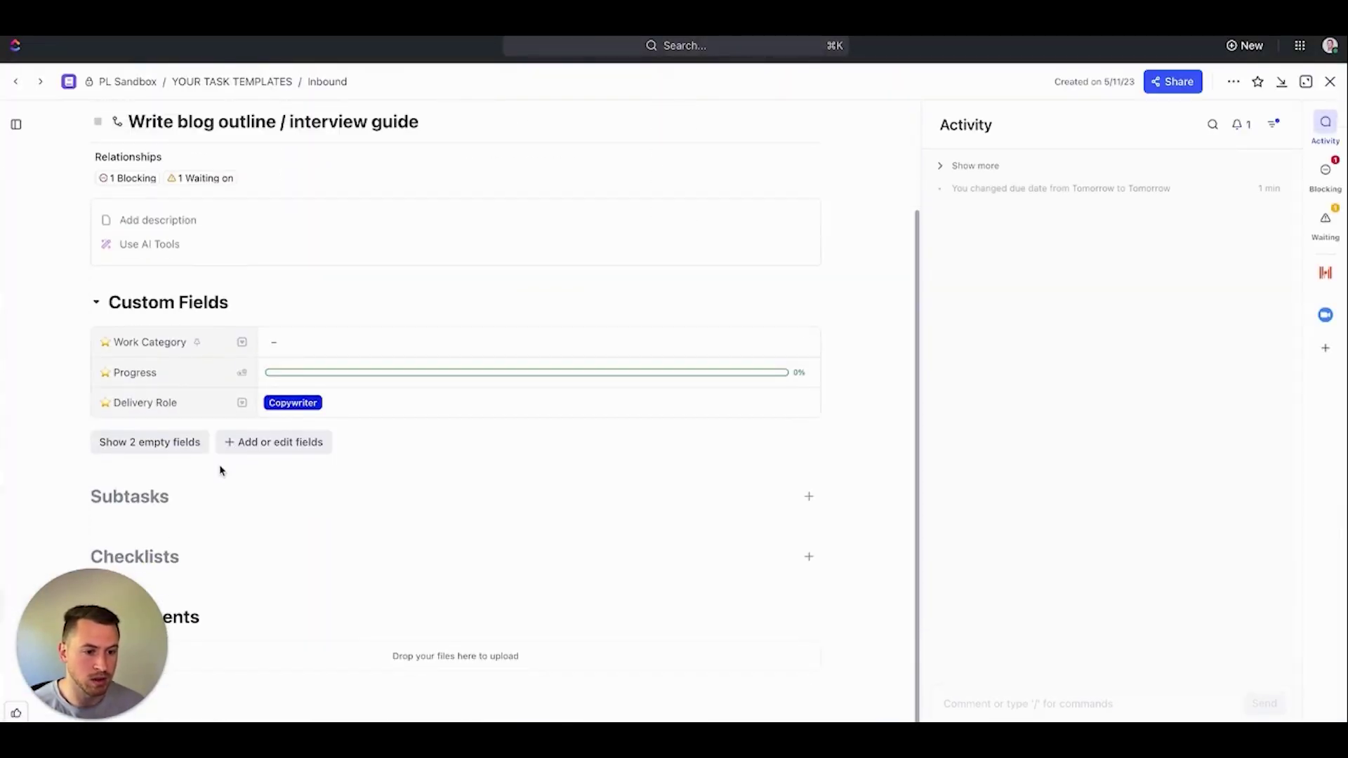
{"action": "left_click", "coordinate": [162, 549]}
{"action": "scroll", "coordinate": [172, 532], "scroll_direction": "down", "scroll_amount": 2}
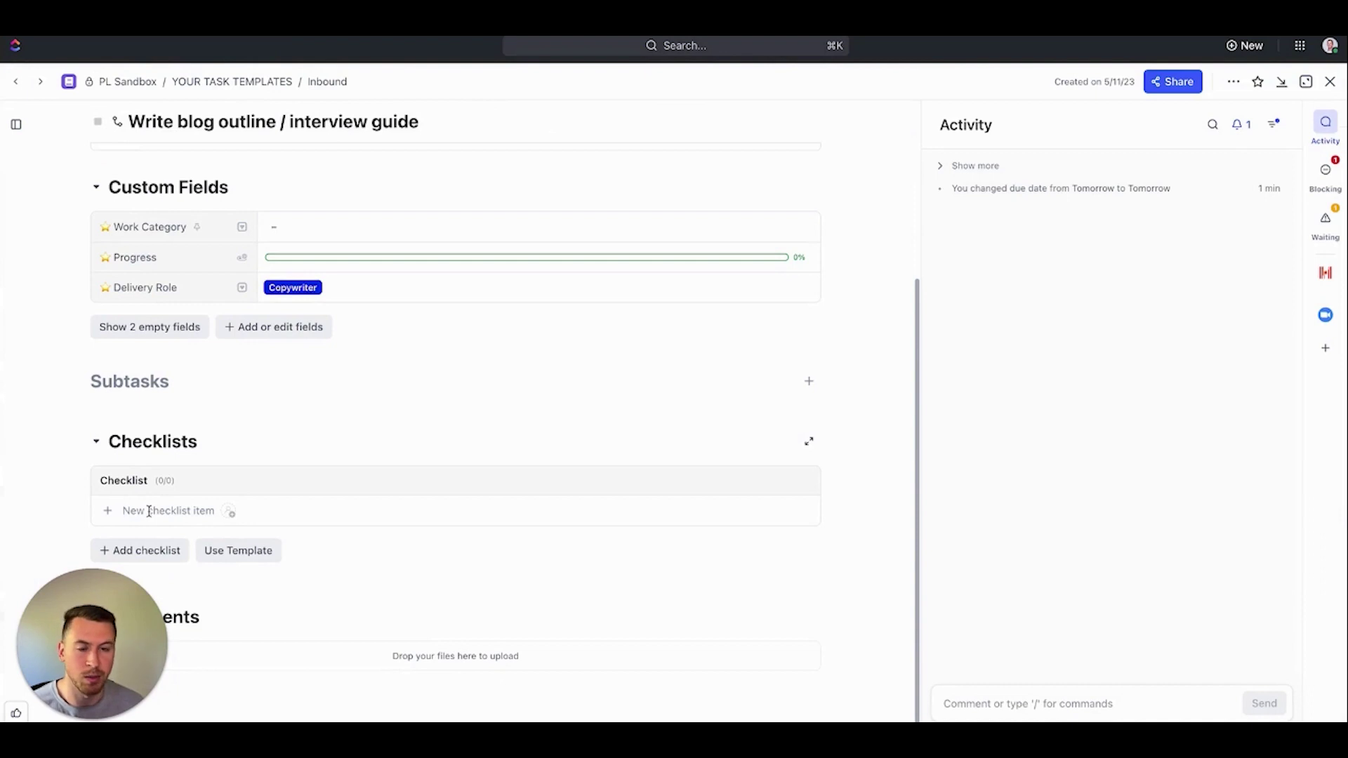
Paste the copied instructions into the outline subtask's description and remove the "Task:" heading line and blank space above Step 1.
{"action": "scroll", "coordinate": [153, 511], "scroll_direction": "up", "scroll_amount": 4}
{"action": "left_click", "coordinate": [166, 349]}
{"action": "key", "text": "super+v"}
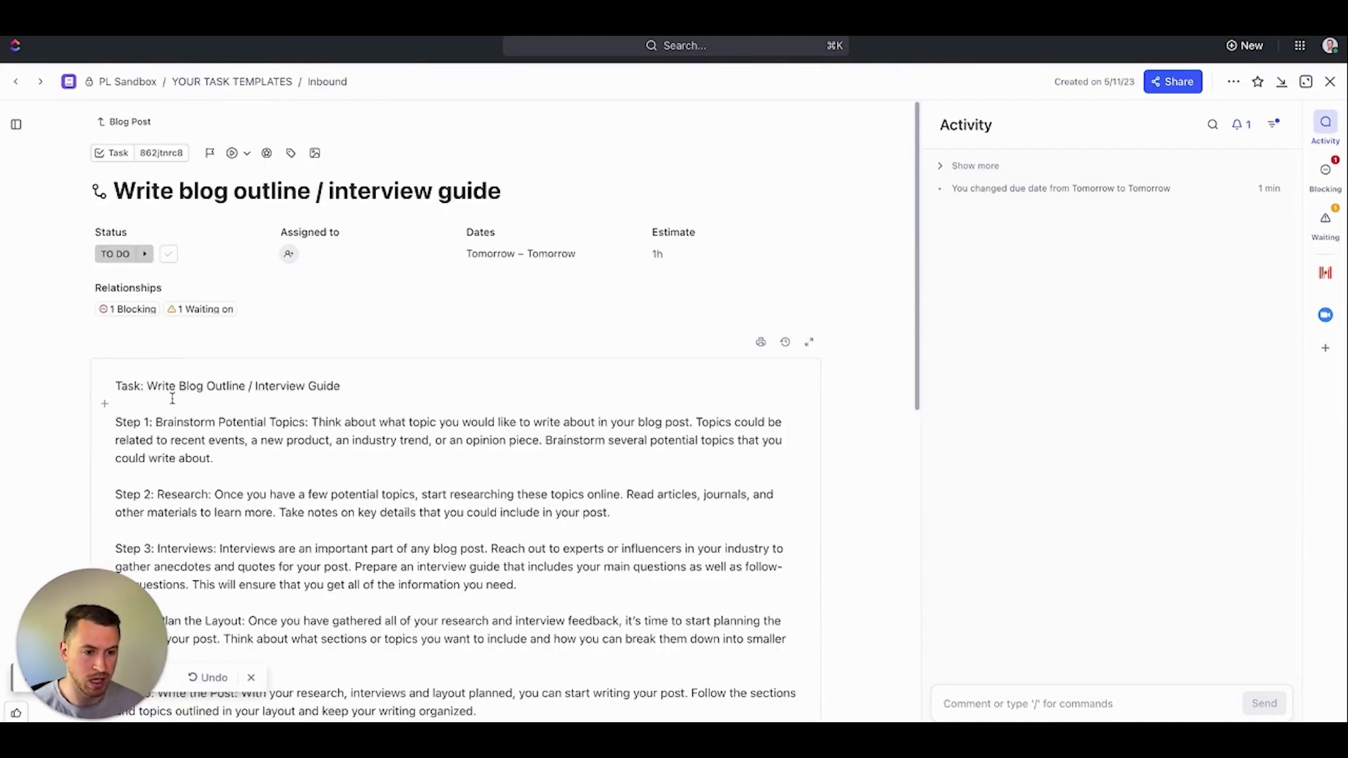
{"action": "triple_click", "coordinate": [248, 384]}
{"action": "key", "text": "BackSpace"}
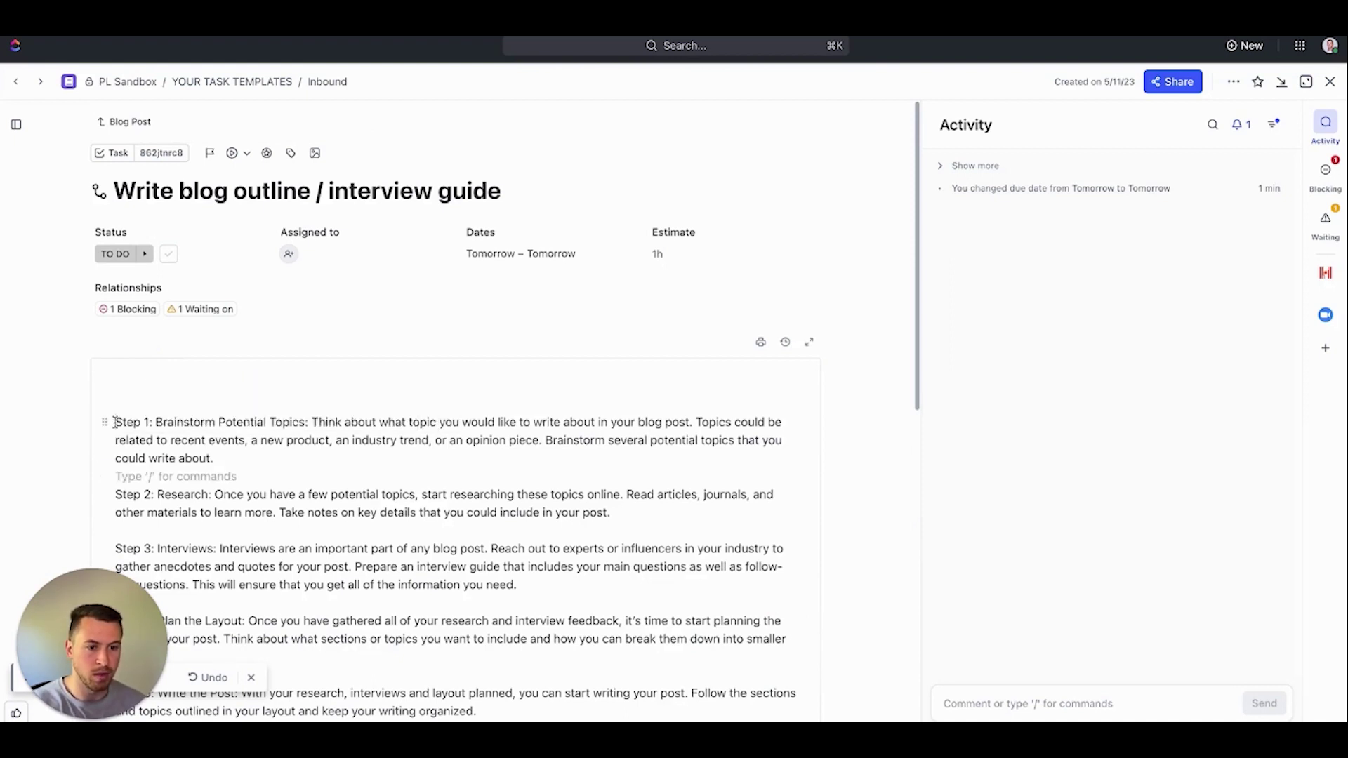
{"action": "left_click", "coordinate": [117, 425]}
{"action": "key", "text": "BackSpace"}
{"action": "scroll", "coordinate": [204, 392], "scroll_direction": "down", "scroll_amount": 4}
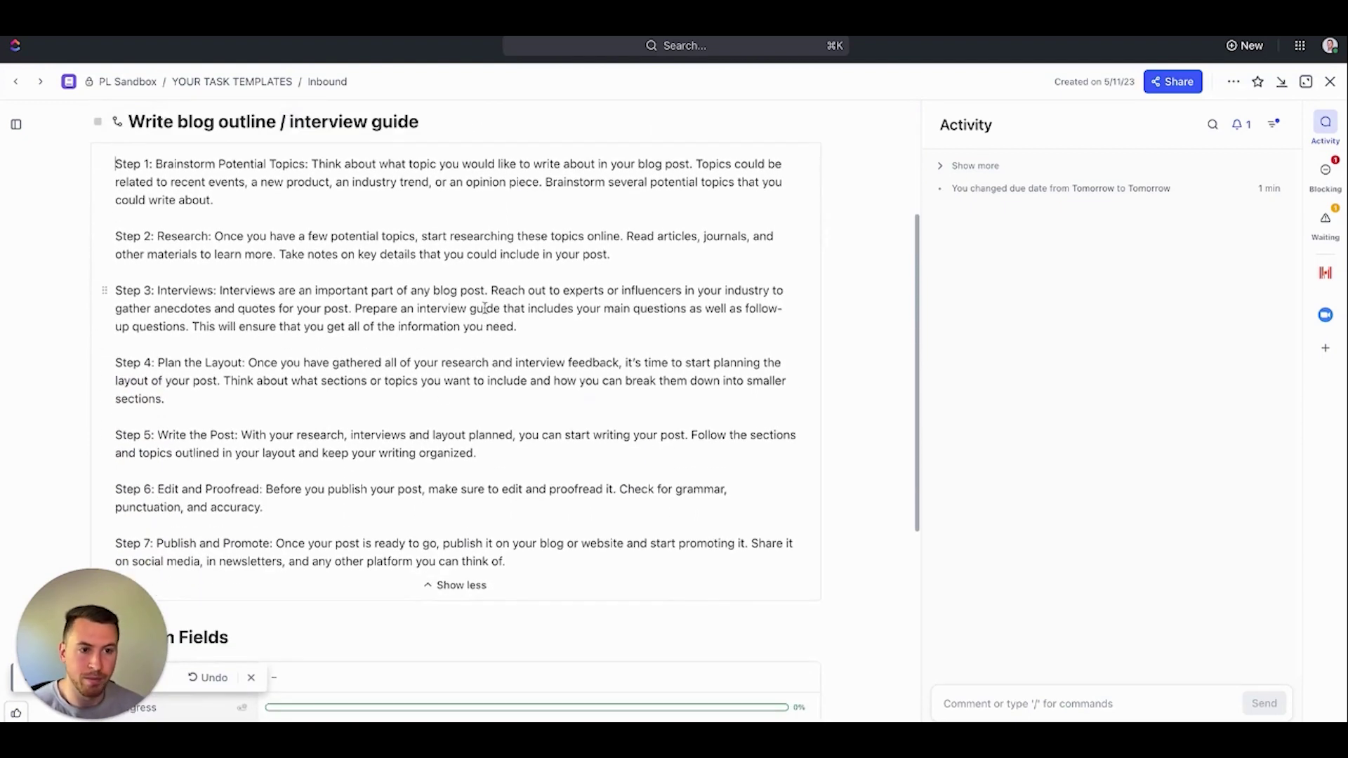
{"action": "left_click", "coordinate": [1329, 84]}
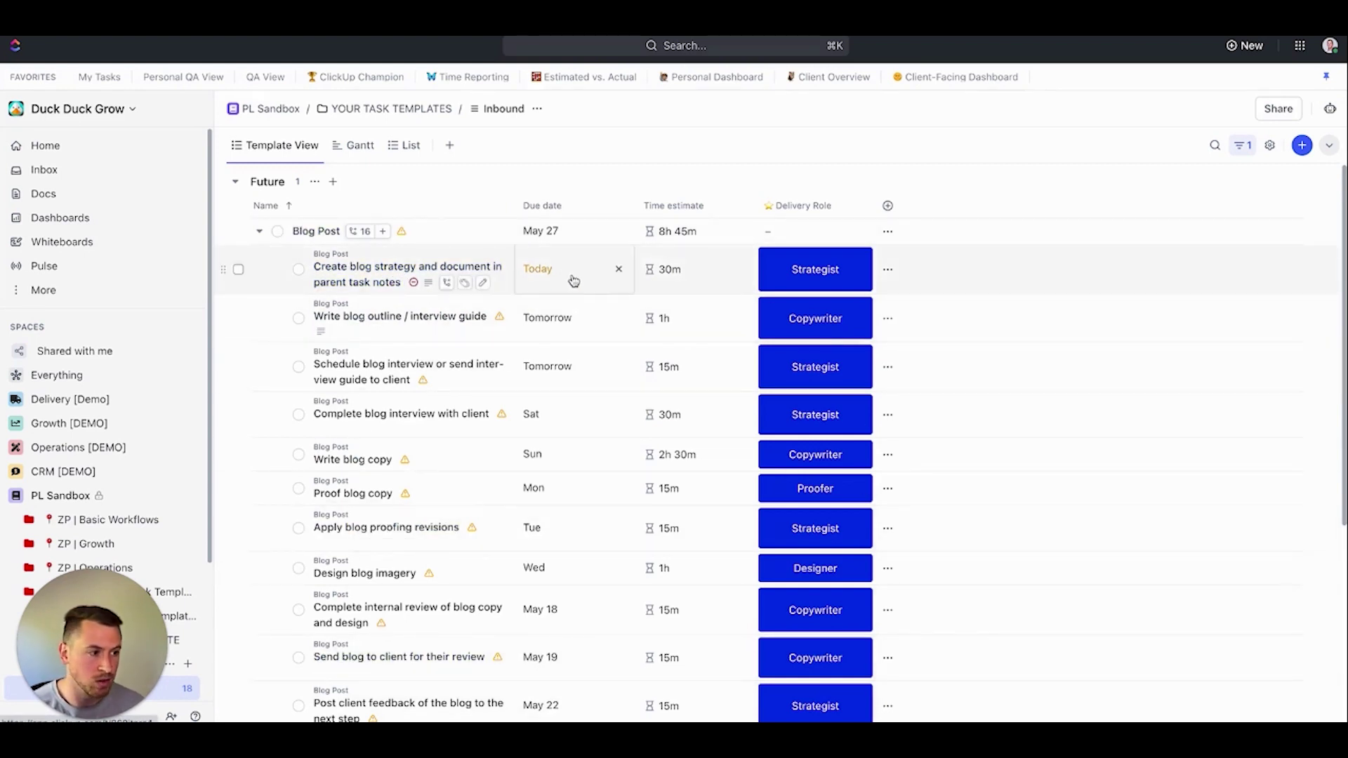
Start saving the parent Blog Post task as a new template named "Blog Post".
{"action": "left_click", "coordinate": [889, 233]}
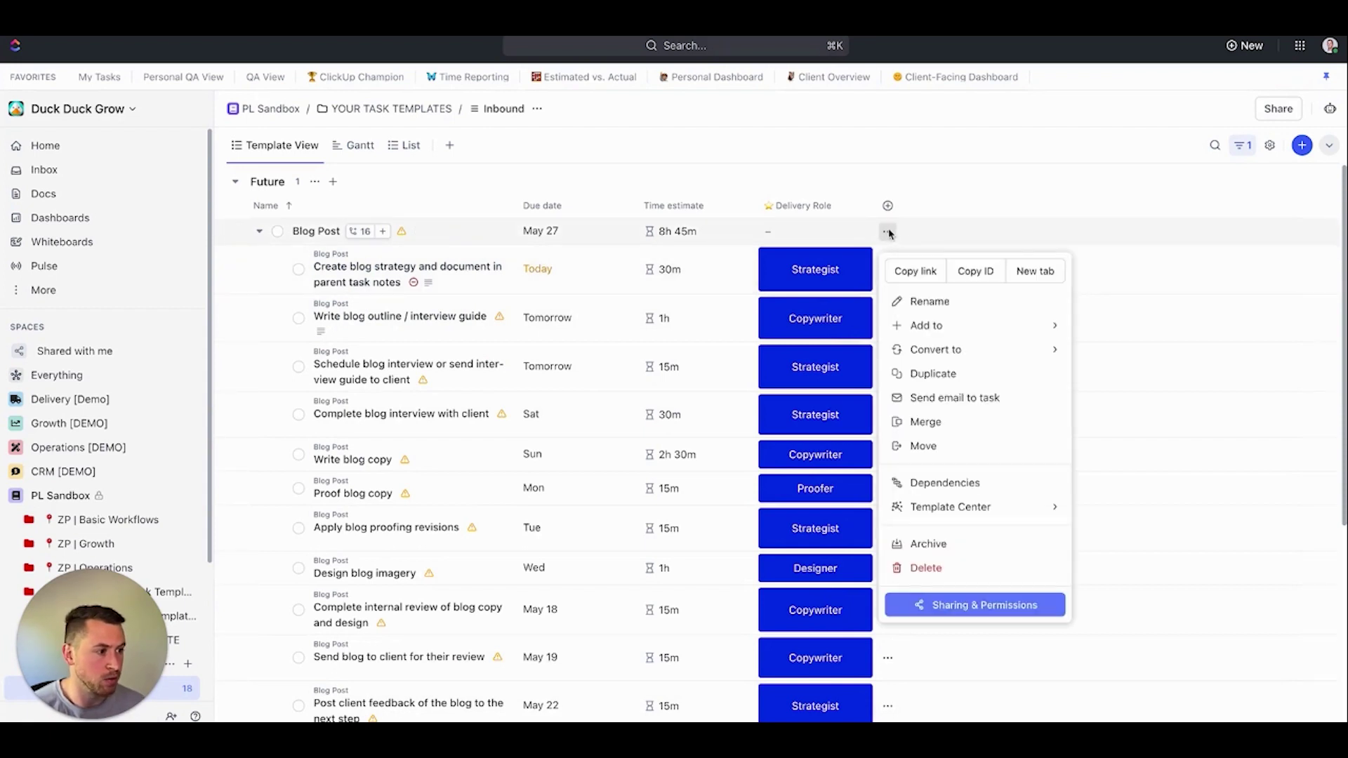
{"action": "mouse_move", "coordinate": [1013, 511]}
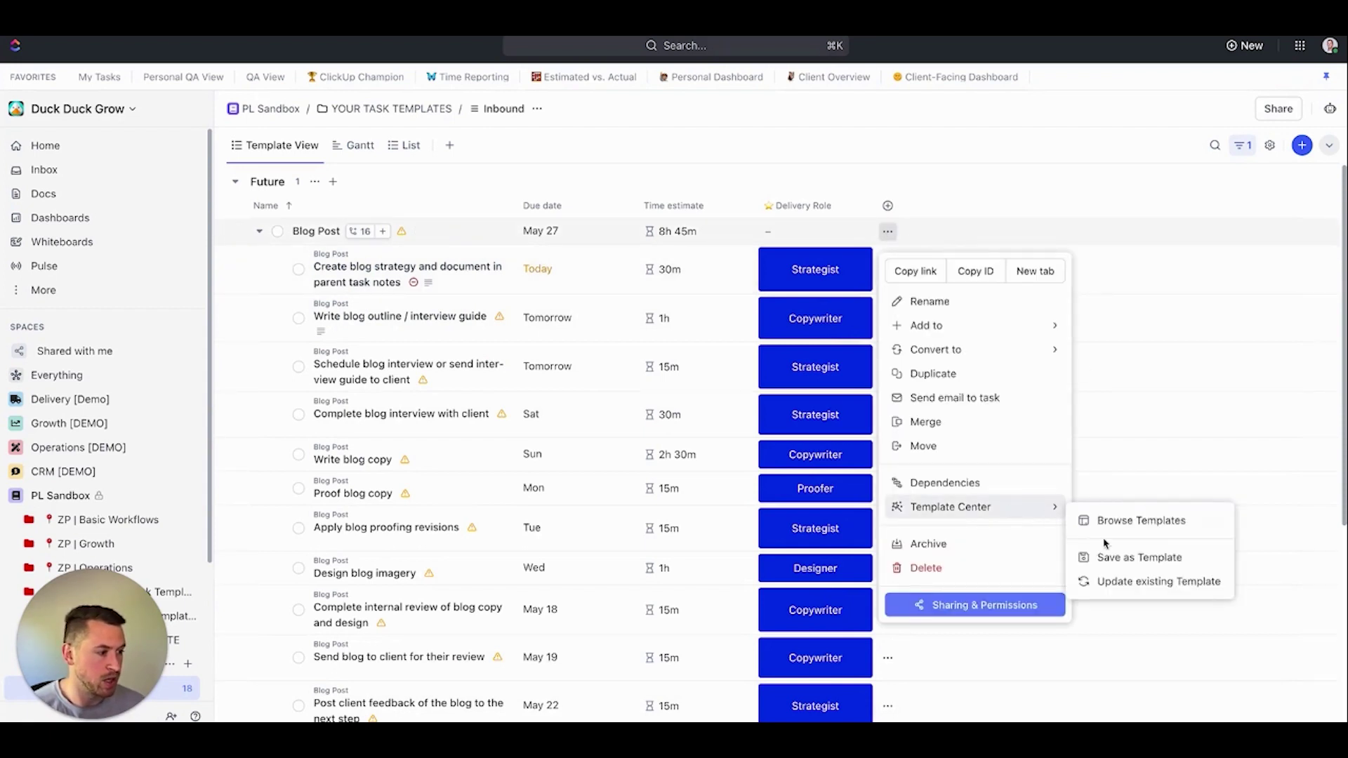
{"action": "left_click", "coordinate": [1116, 557]}
{"action": "type", "text": "Blog Post"}
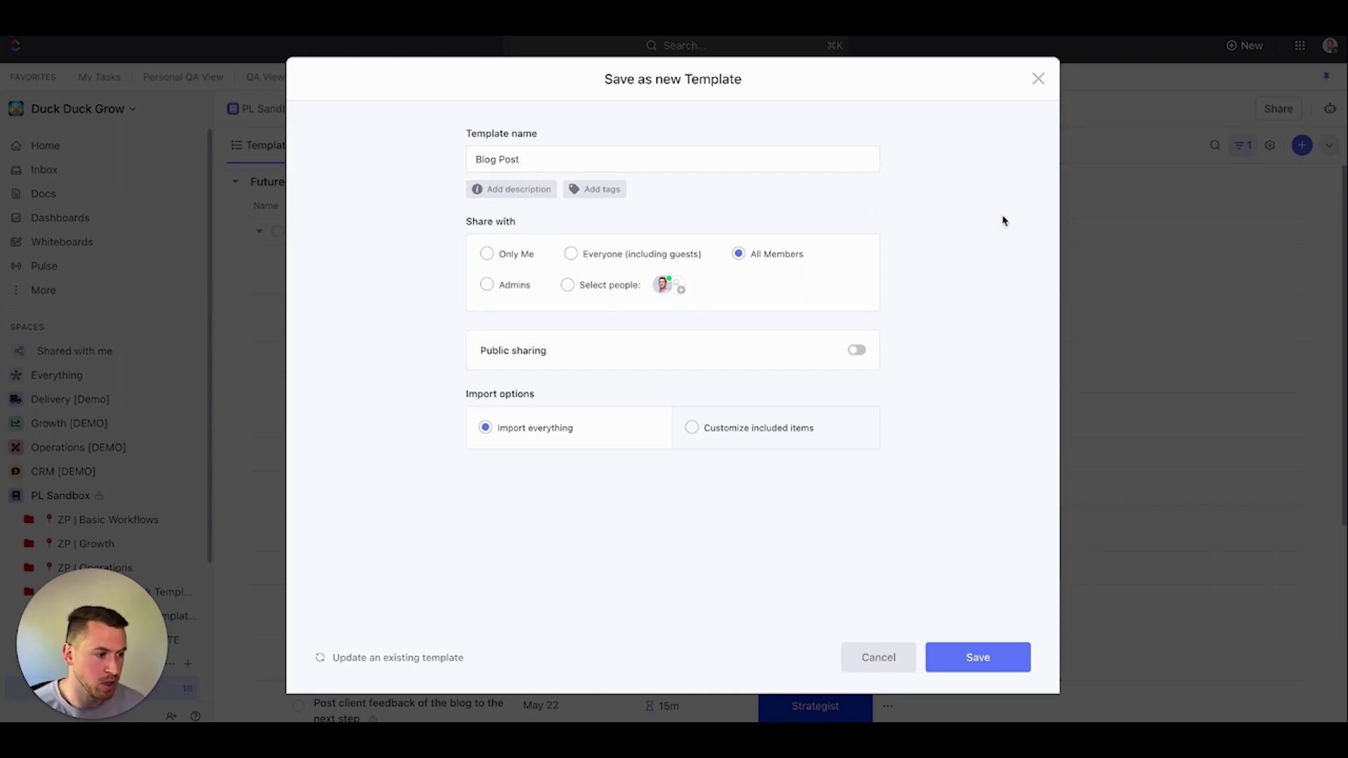
Customize the template's included items to leave out assignees and watchers, and save the template.
{"action": "left_click", "coordinate": [694, 429]}
{"action": "left_click", "coordinate": [621, 489]}
{"action": "left_click", "coordinate": [613, 514]}
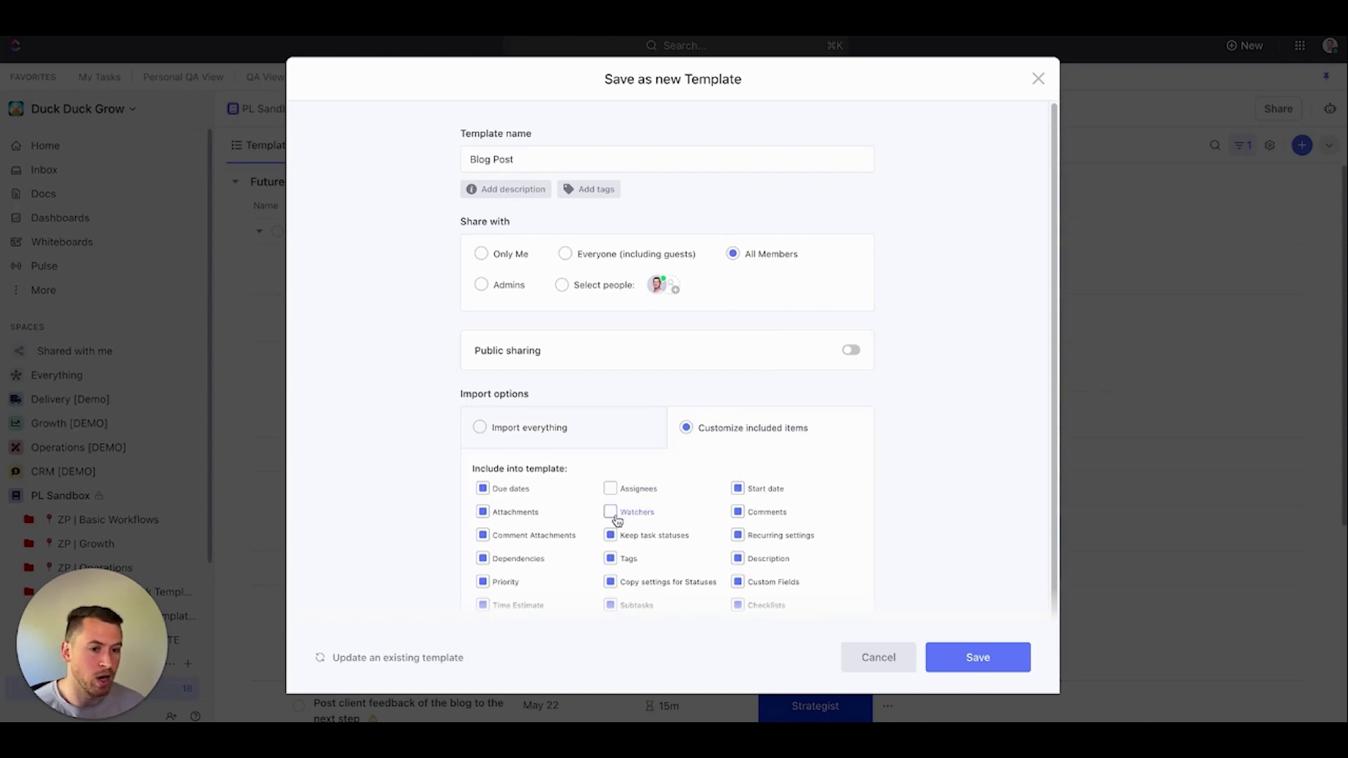
{"action": "left_click", "coordinate": [978, 659]}
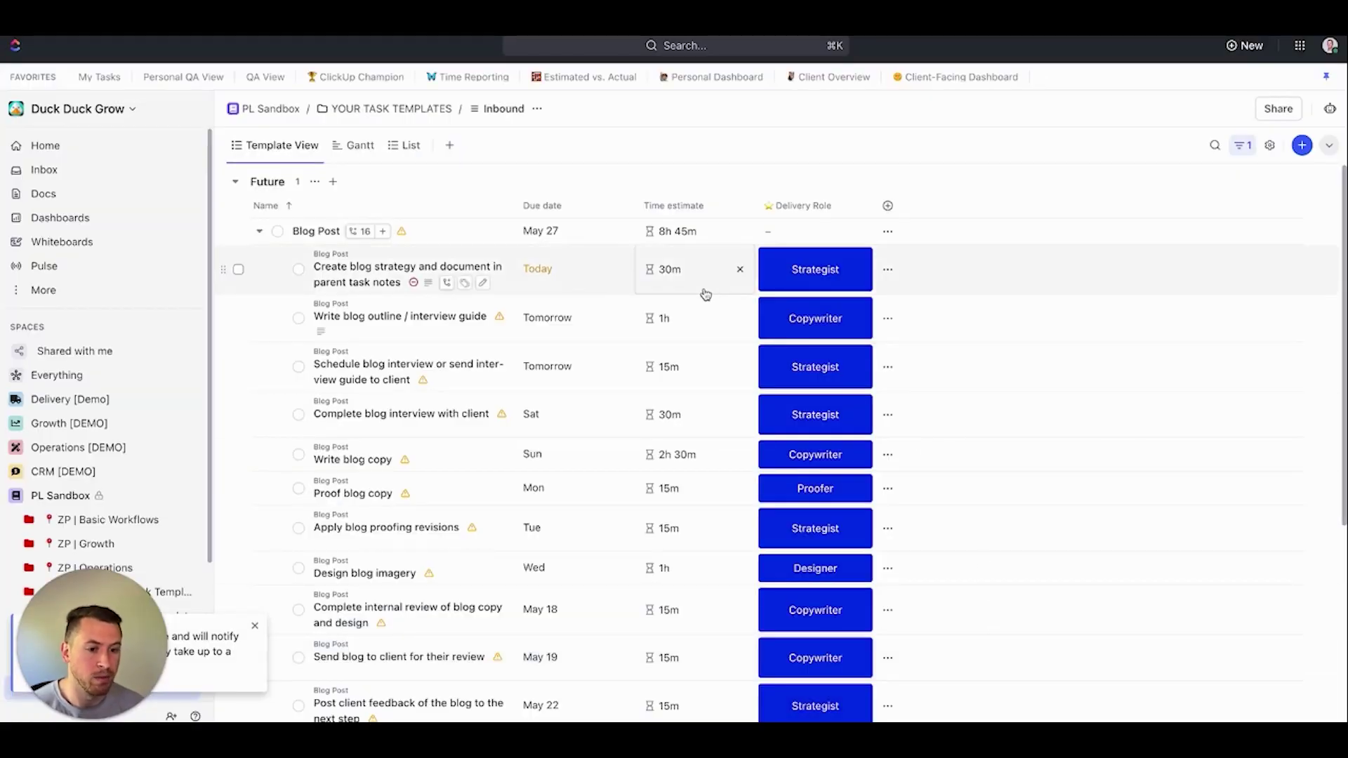
Open the Retainer XYZ list in the Dunder Mifflin folder of the Delivery [Demo] space.
{"action": "left_click", "coordinate": [106, 399]}
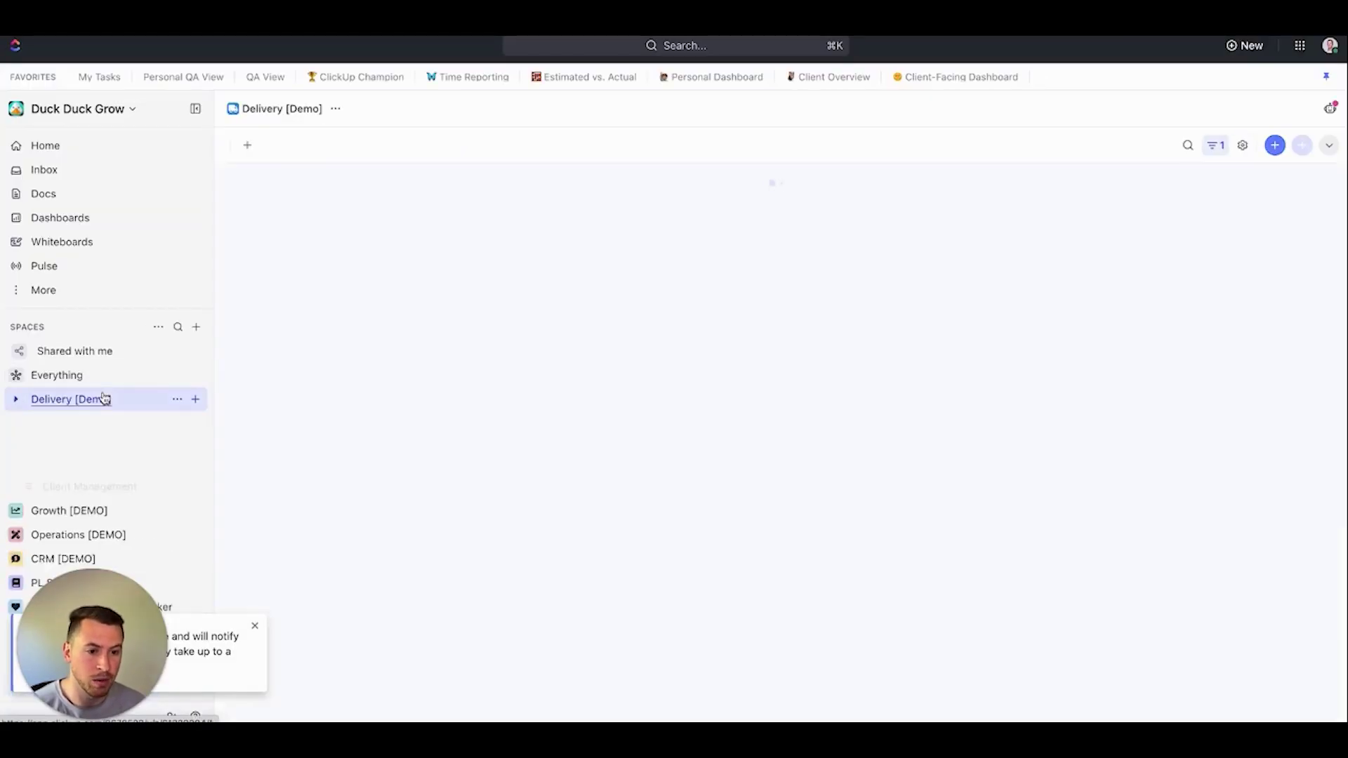
{"action": "left_click", "coordinate": [29, 424]}
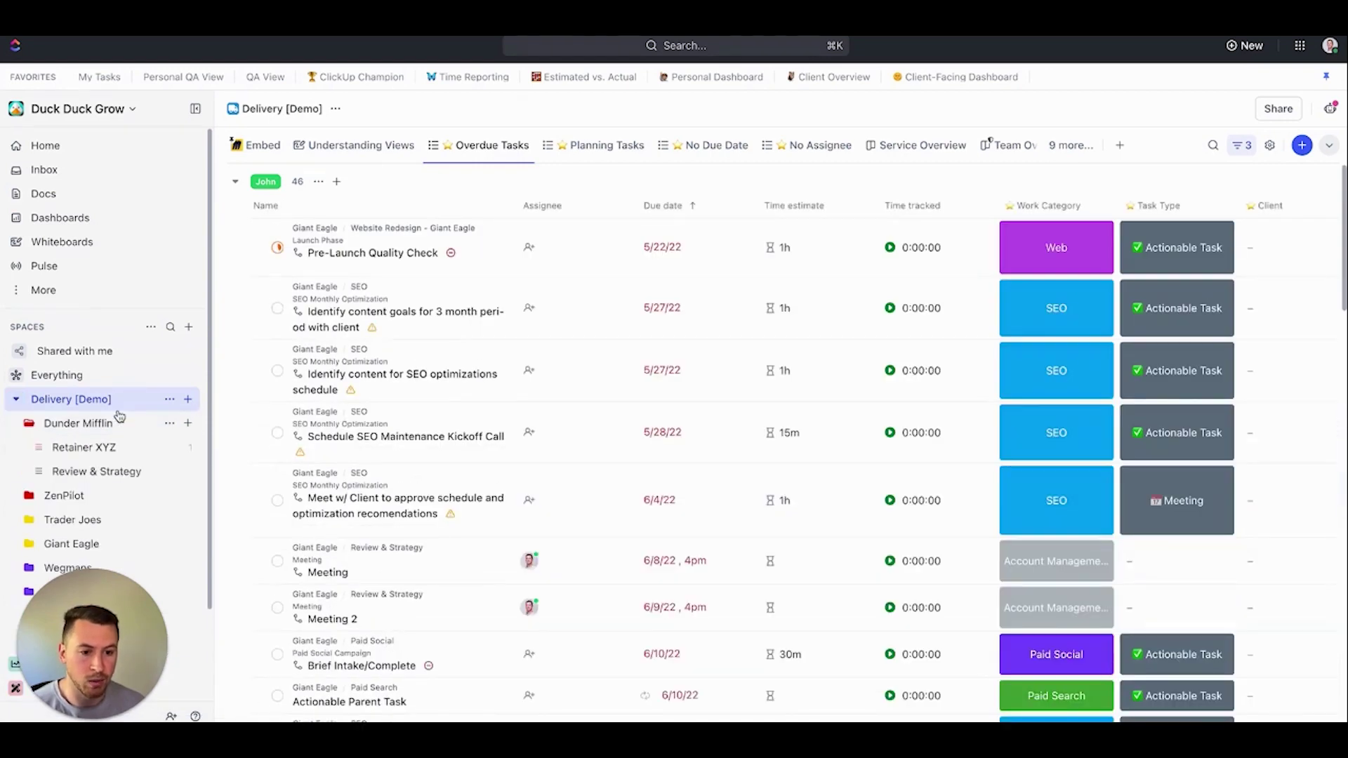
{"action": "left_click", "coordinate": [109, 449]}
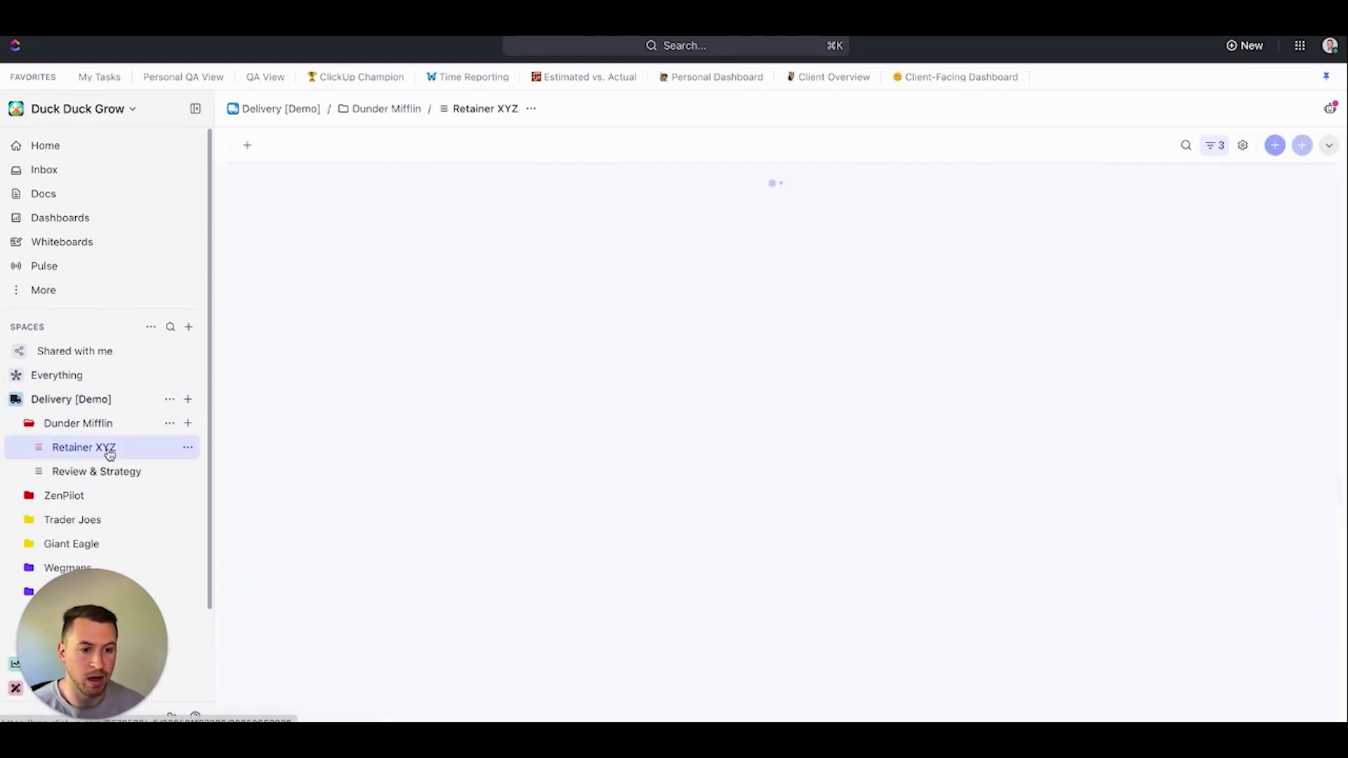
Browse templates for the Retainer XYZ list and filter the Duck Duck Grow templates to the Task type only.
{"action": "left_click", "coordinate": [187, 449]}
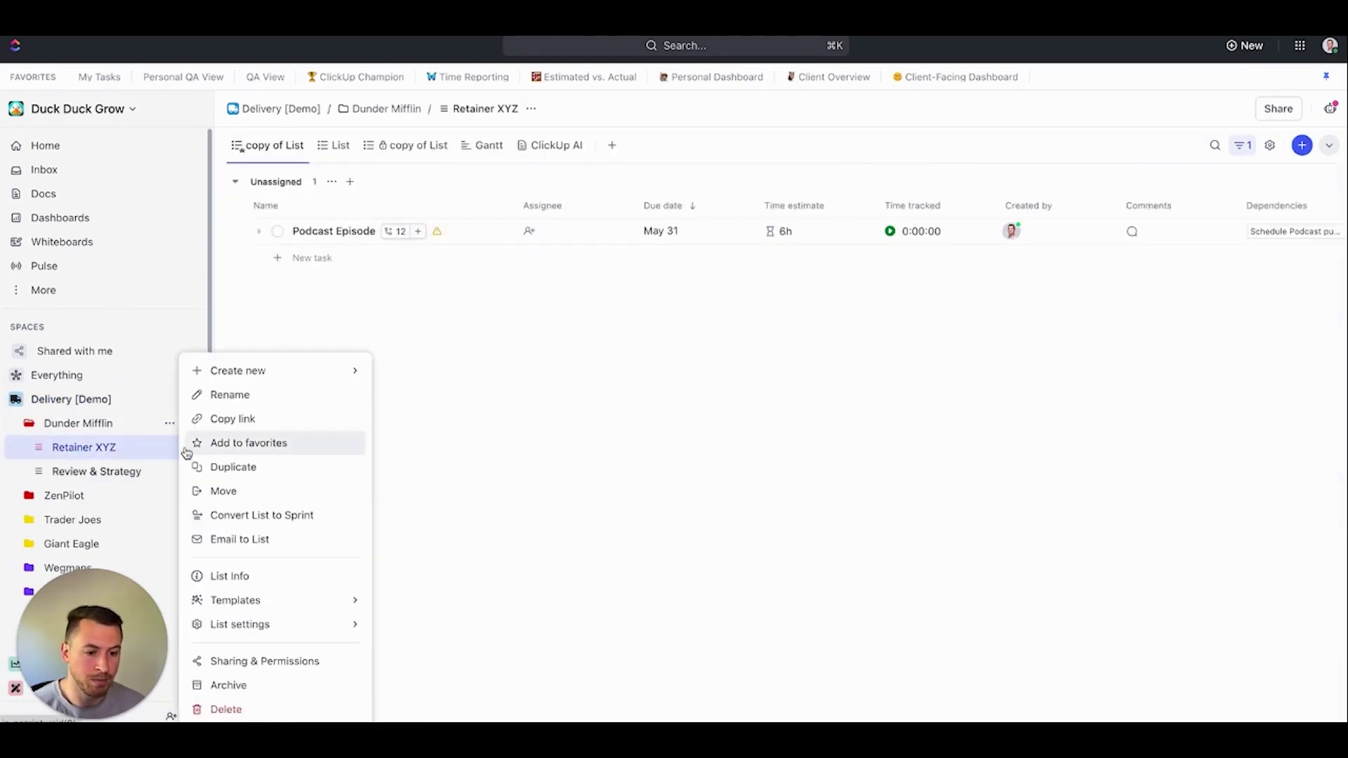
{"action": "mouse_move", "coordinate": [309, 613]}
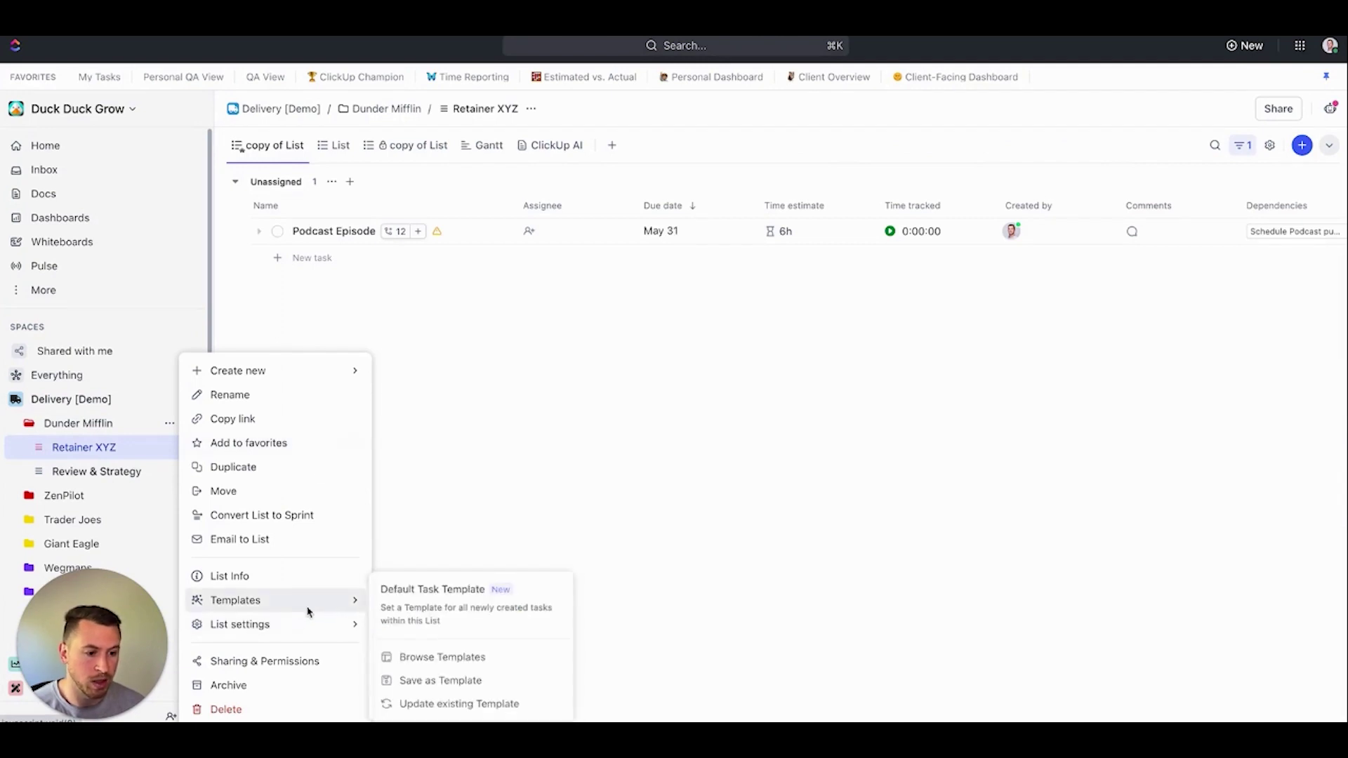
{"action": "left_click", "coordinate": [484, 659]}
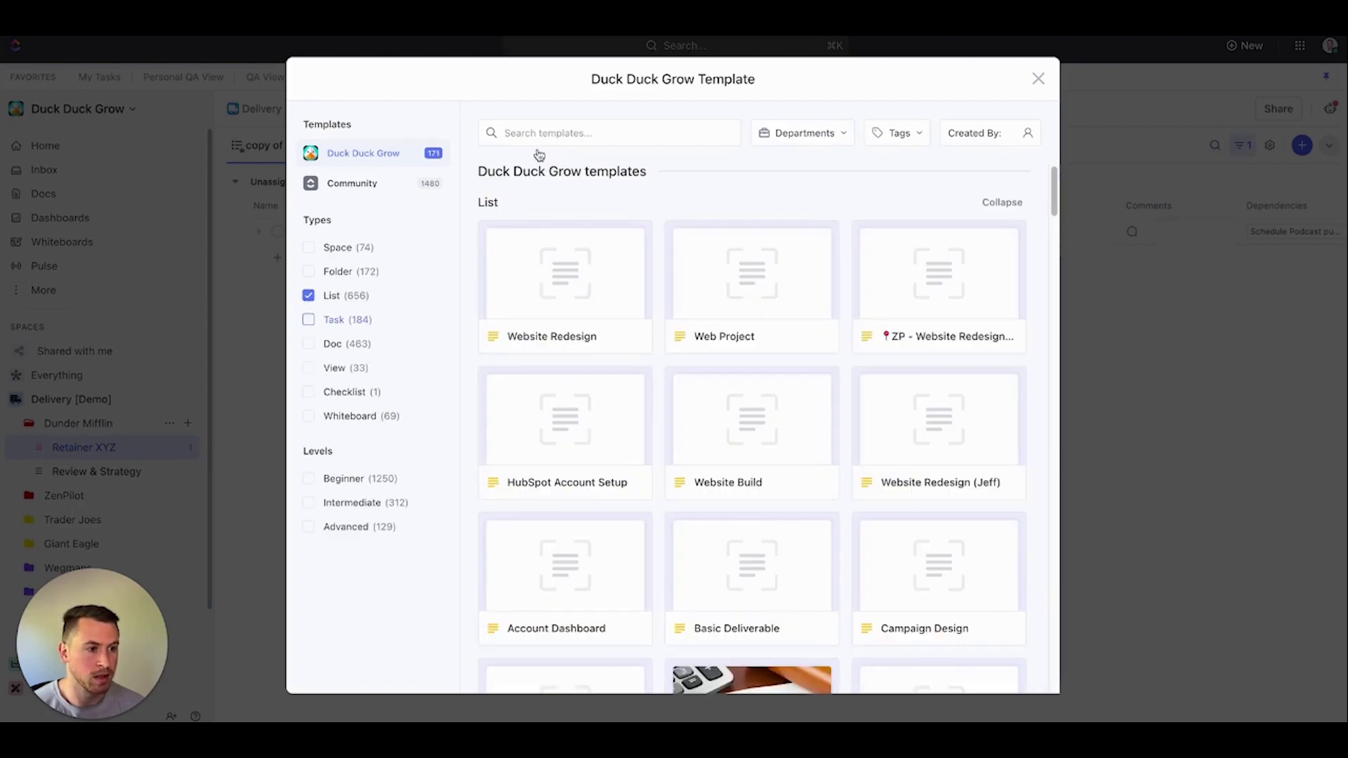
{"action": "left_click", "coordinate": [568, 129]}
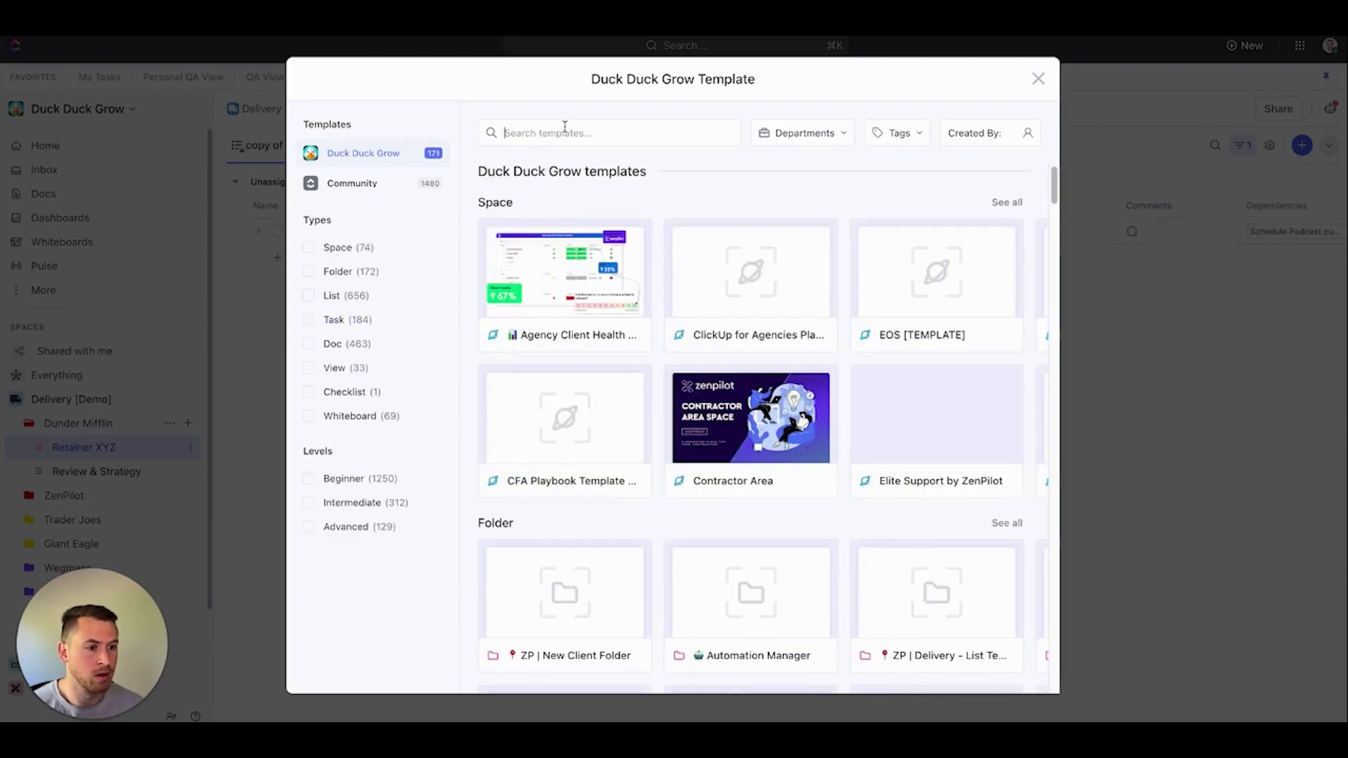
{"action": "left_click", "coordinate": [309, 320]}
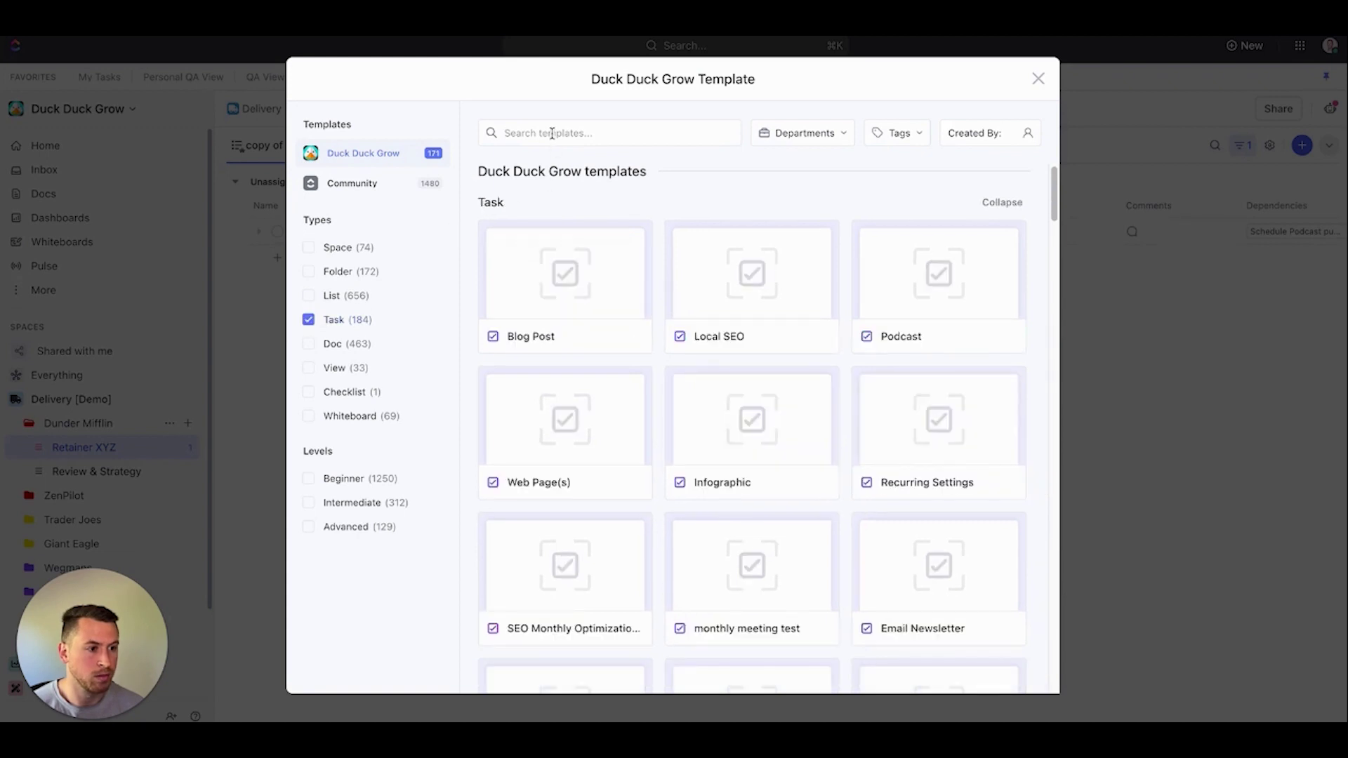
Search the task templates for "Blog Post" and open the newly saved one, created May 11, 2023.
{"action": "left_click", "coordinate": [558, 133]}
{"action": "type", "text": "Blog Post"}
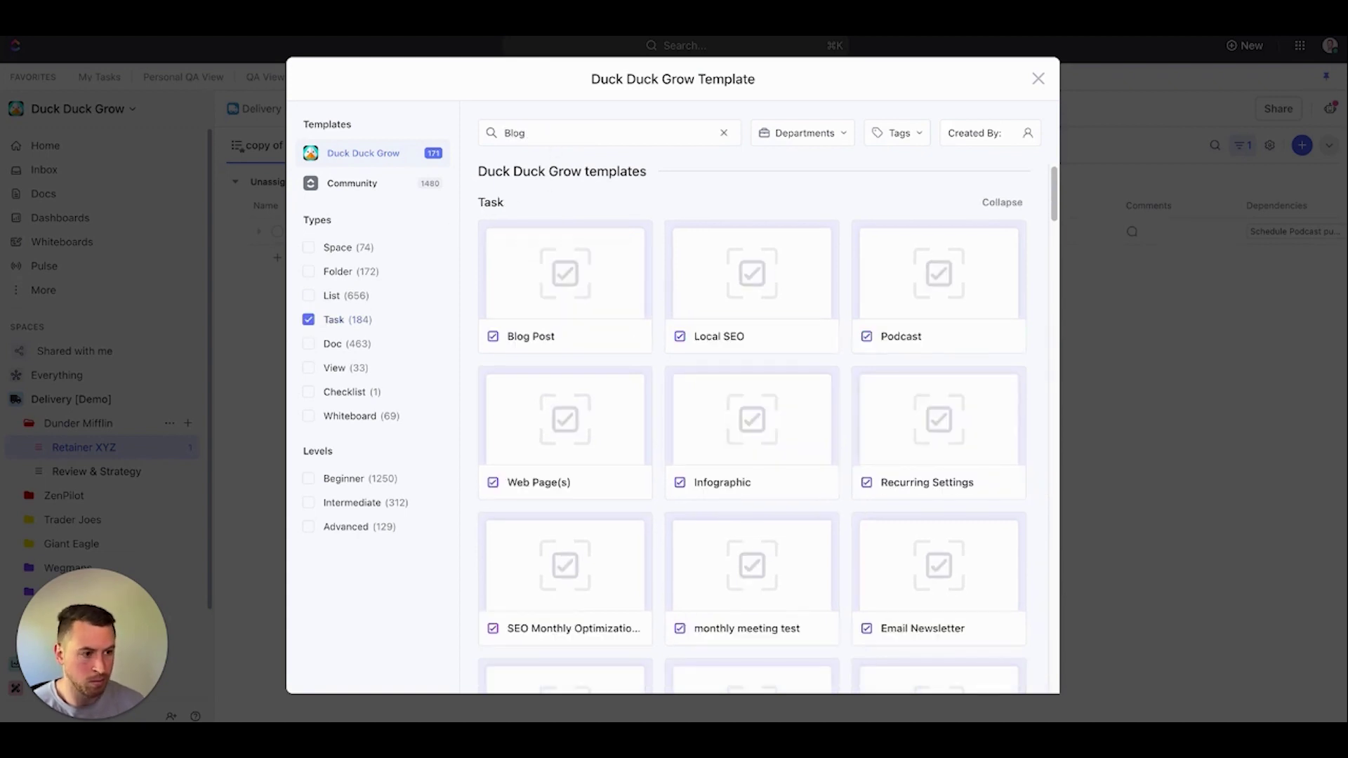
{"action": "left_click", "coordinate": [592, 329]}
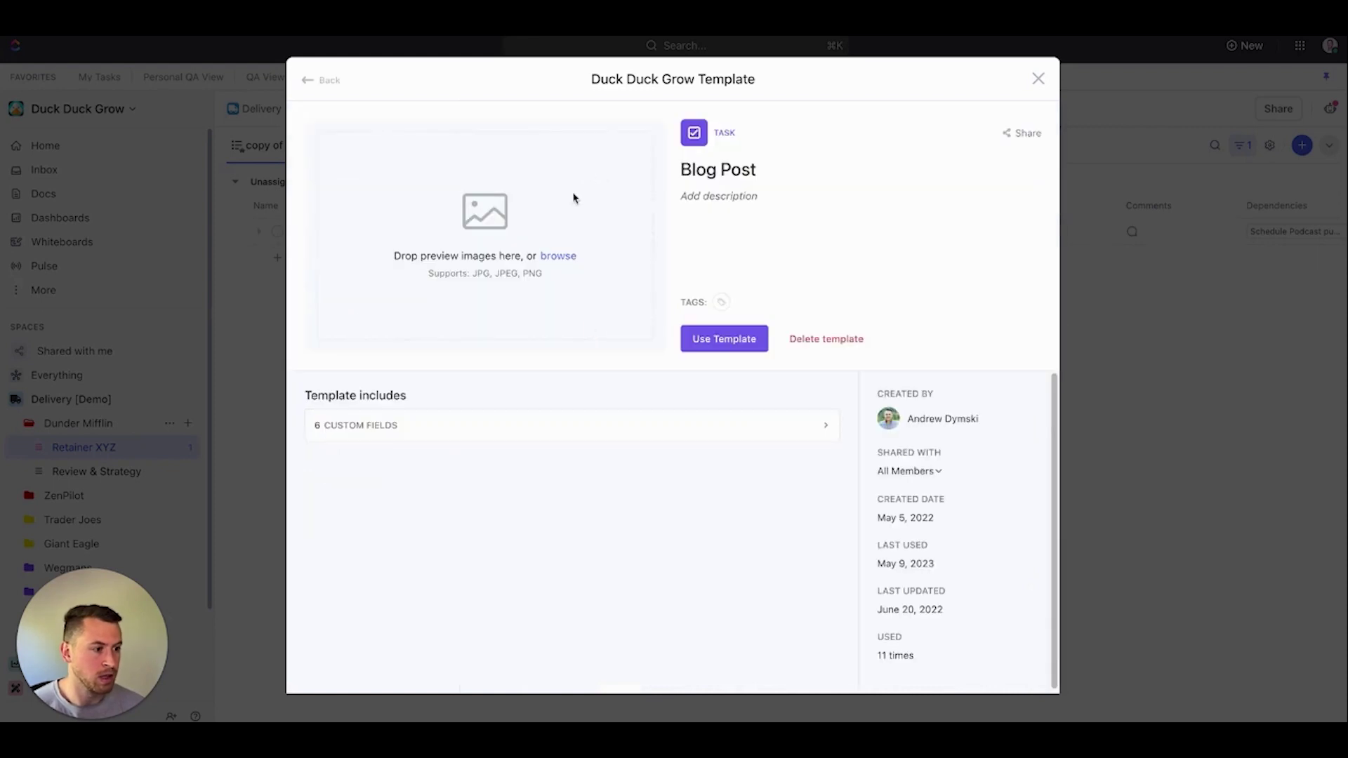
{"action": "left_click", "coordinate": [312, 80]}
{"action": "left_click", "coordinate": [715, 287]}
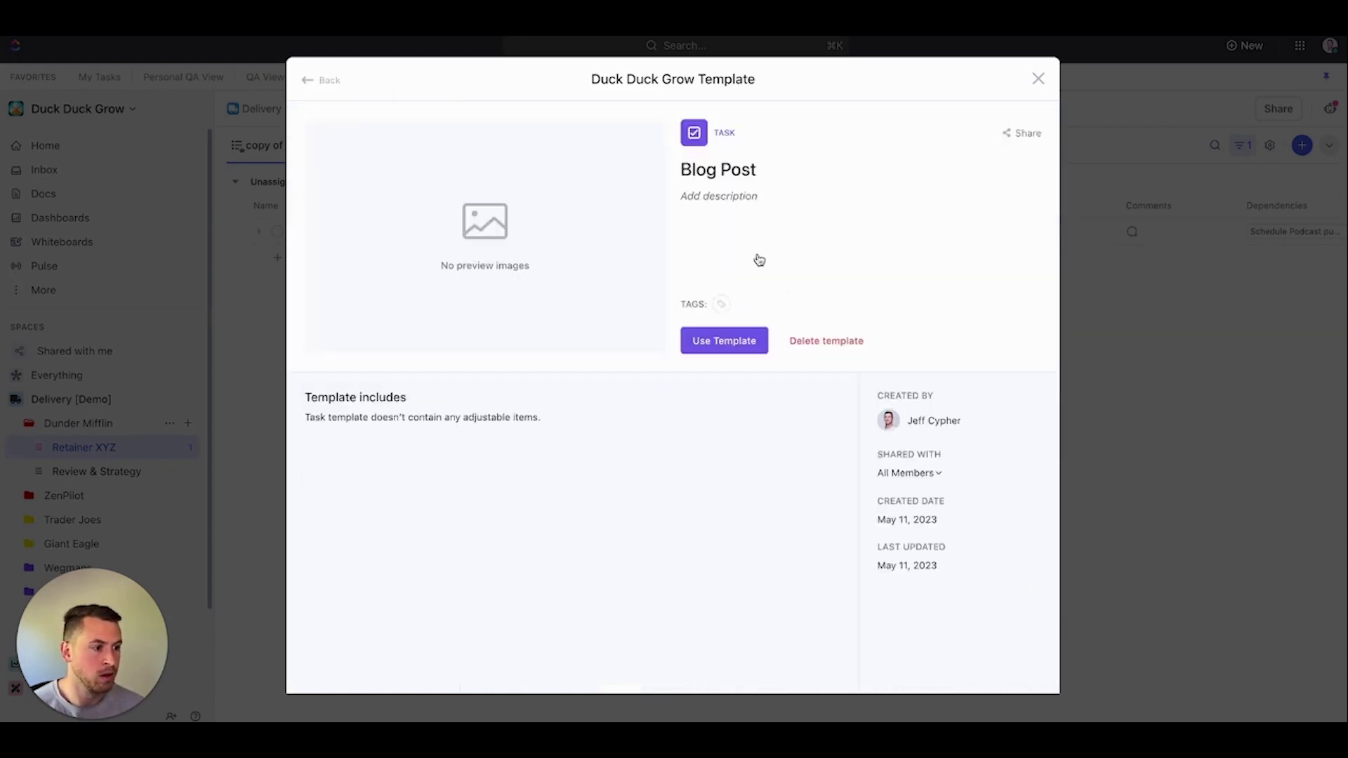
Apply the Blog Post template to the Retainer XYZ list, remapping subtask dates to a parent task due date of May 31.
{"action": "left_click", "coordinate": [723, 343]}
{"action": "left_click", "coordinate": [692, 434]}
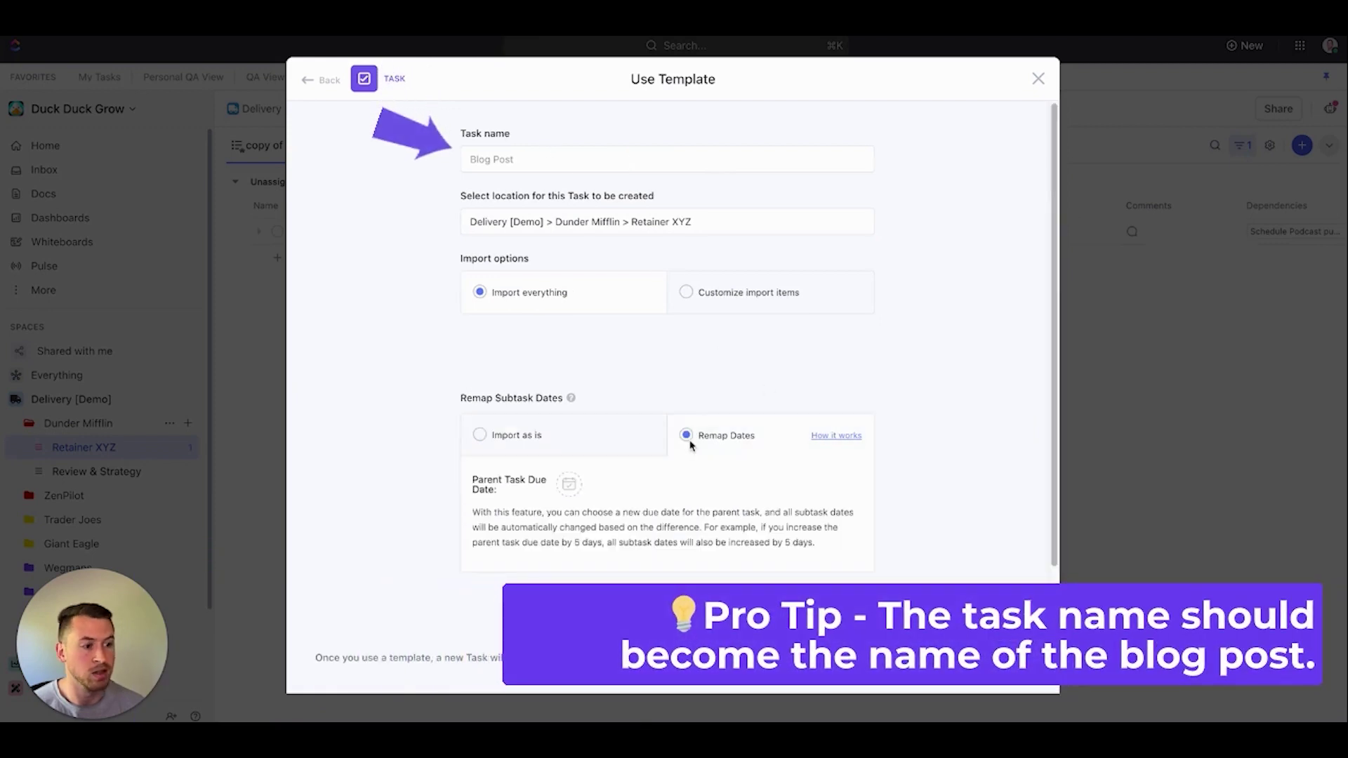
{"action": "left_click", "coordinate": [570, 485]}
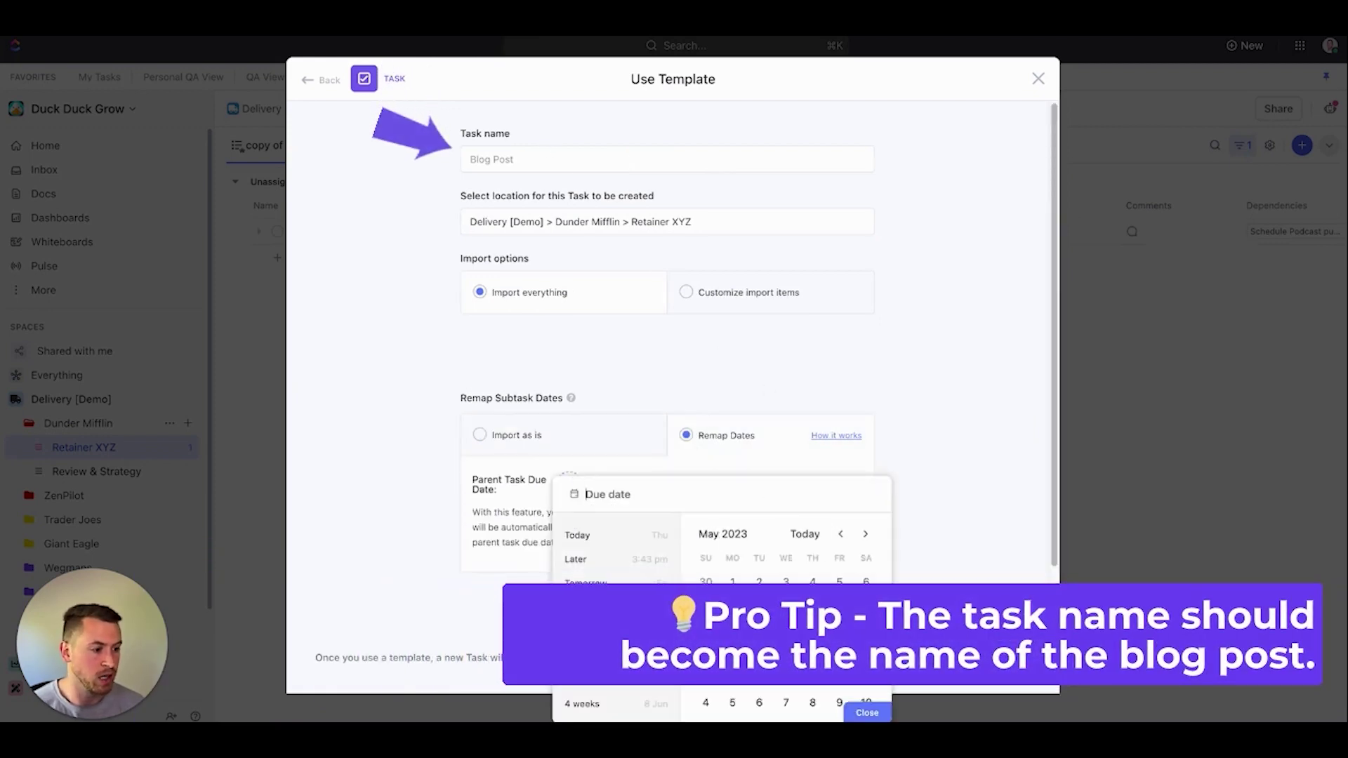
{"action": "left_click", "coordinate": [789, 682]}
{"action": "left_click", "coordinate": [958, 479]}
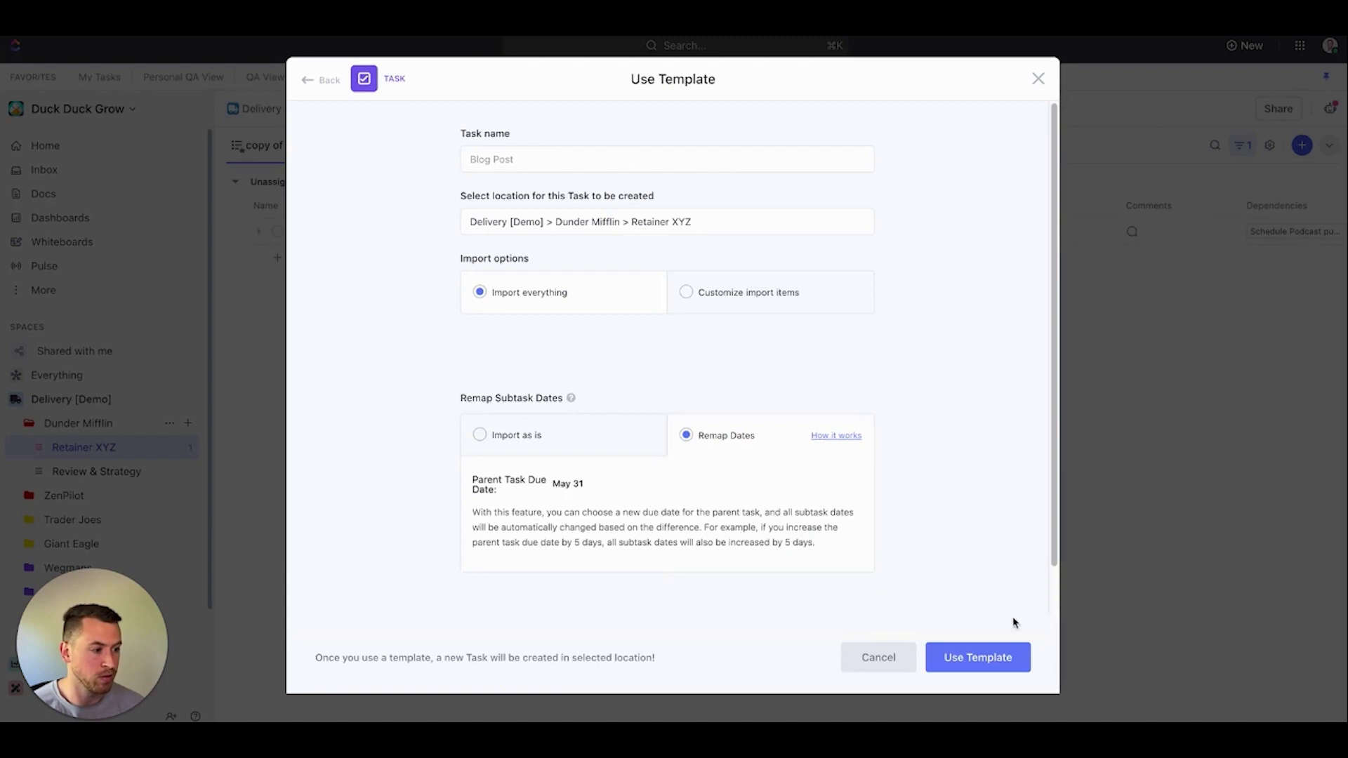
{"action": "left_click", "coordinate": [986, 660]}
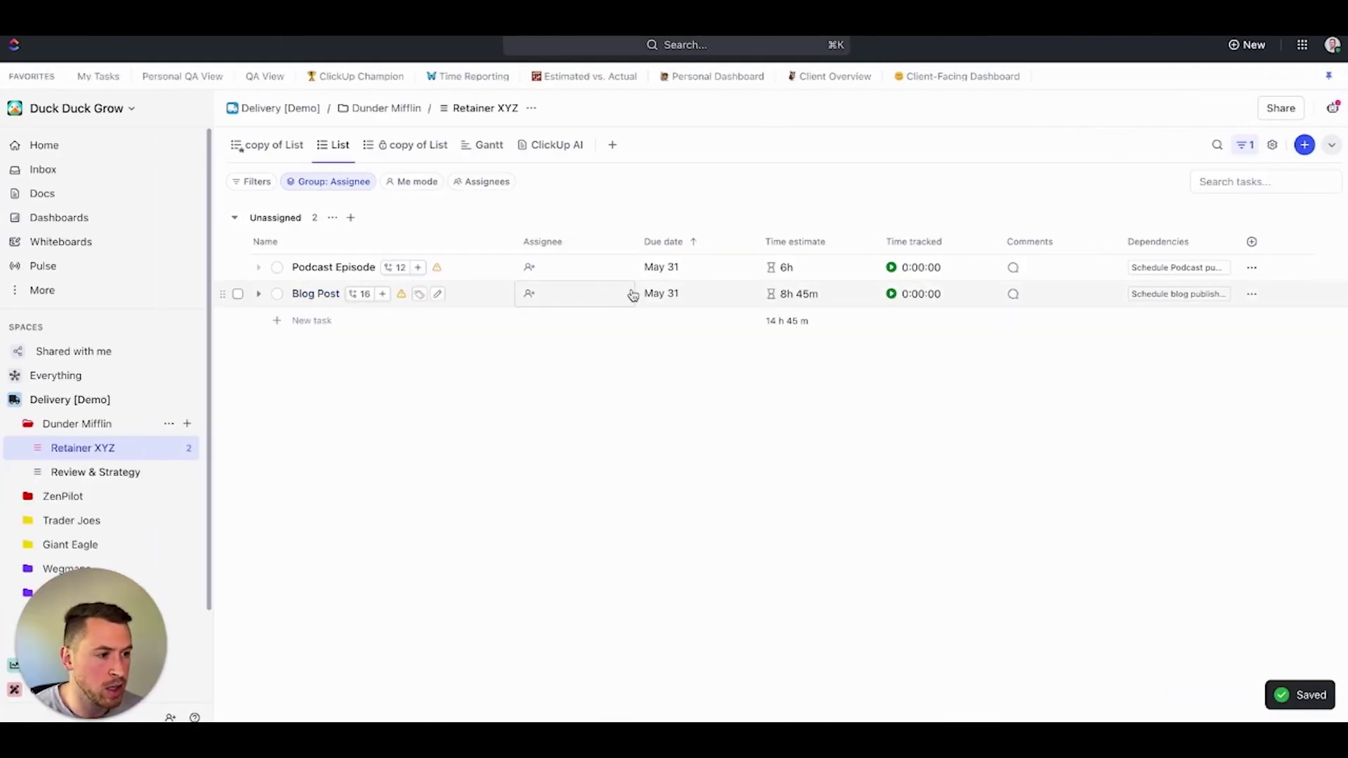
Expand the Blog Post task and check the description and custom fields of its "Create blog strategy and document in parent task notes" subtask.
{"action": "left_click", "coordinate": [257, 294]}
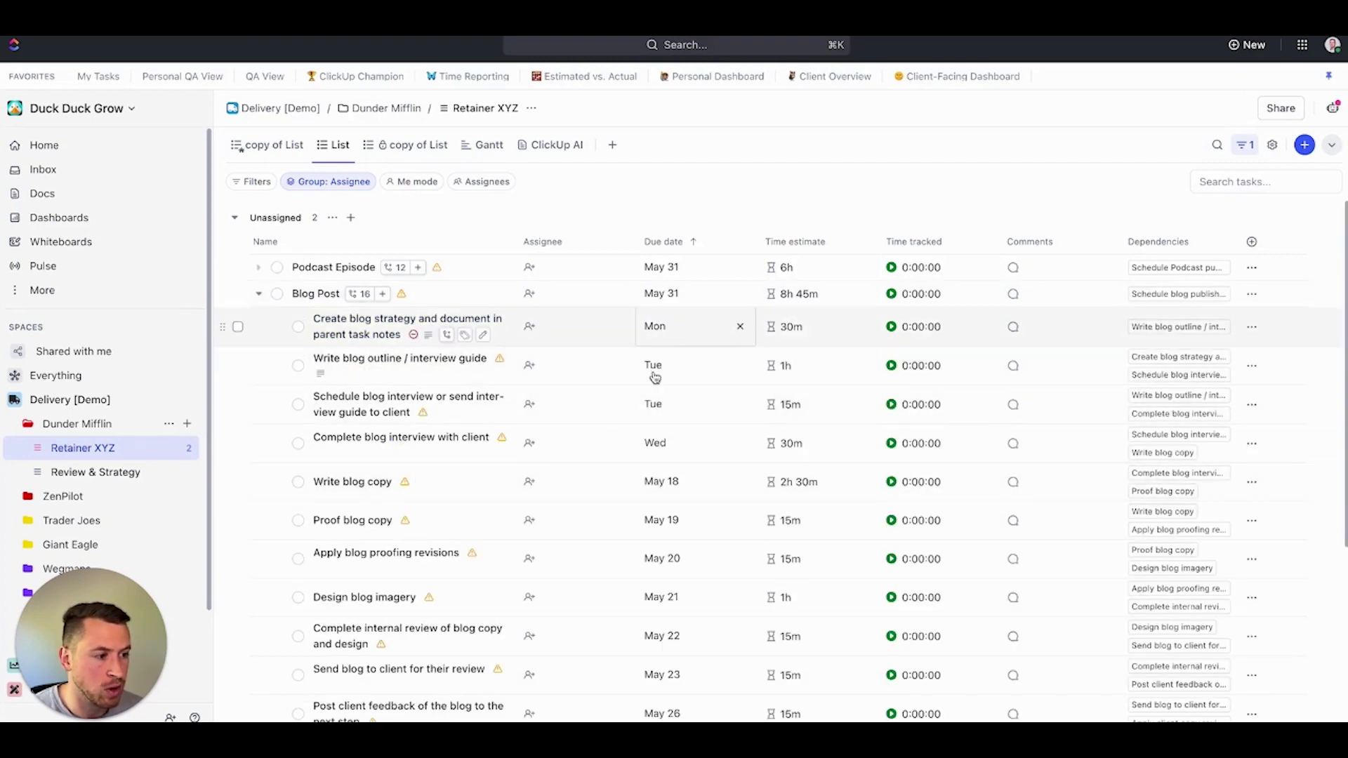
{"action": "left_click", "coordinate": [404, 331]}
{"action": "scroll", "coordinate": [410, 439], "scroll_direction": "down", "scroll_amount": 5}
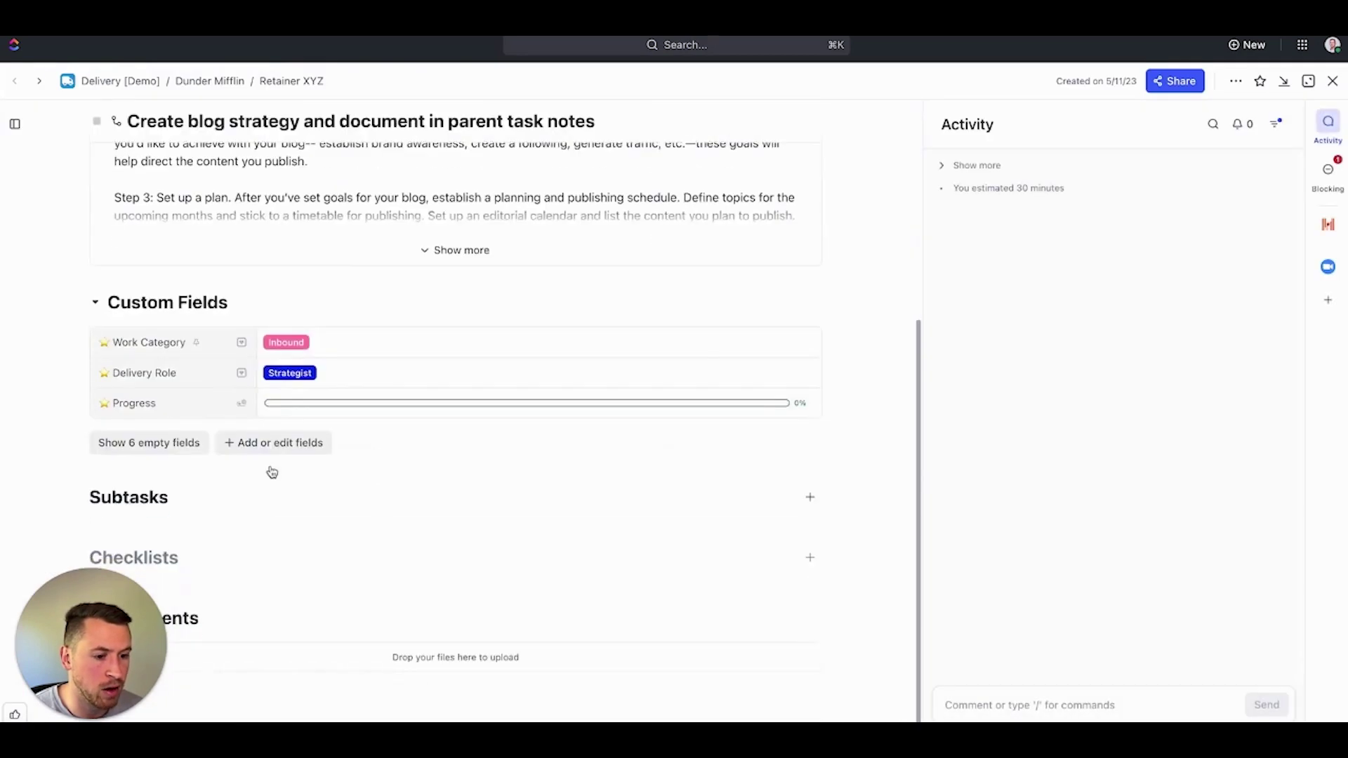
{"action": "left_click", "coordinate": [1332, 81]}
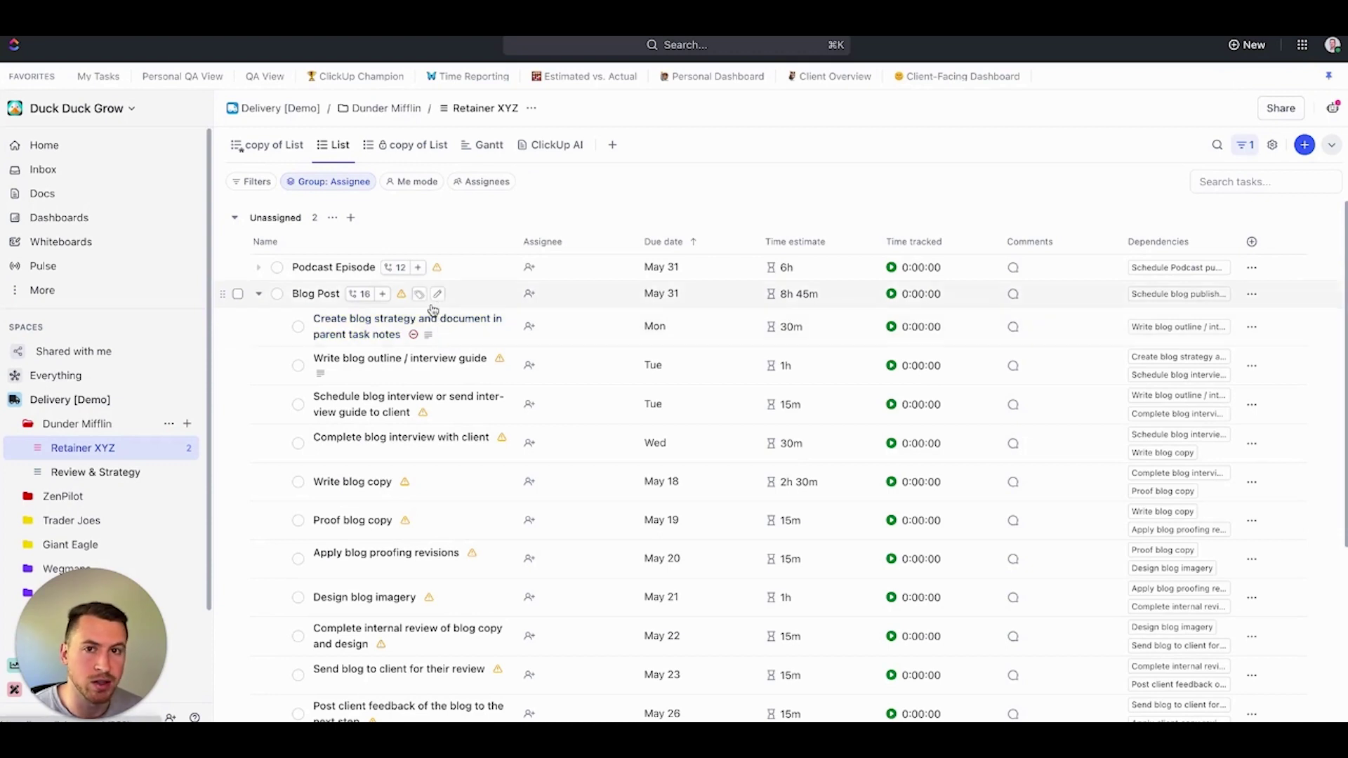
In the view grouped by Delivery Role, assign all Strategist tasks to yourself in bulk.
{"action": "left_click", "coordinate": [263, 145]}
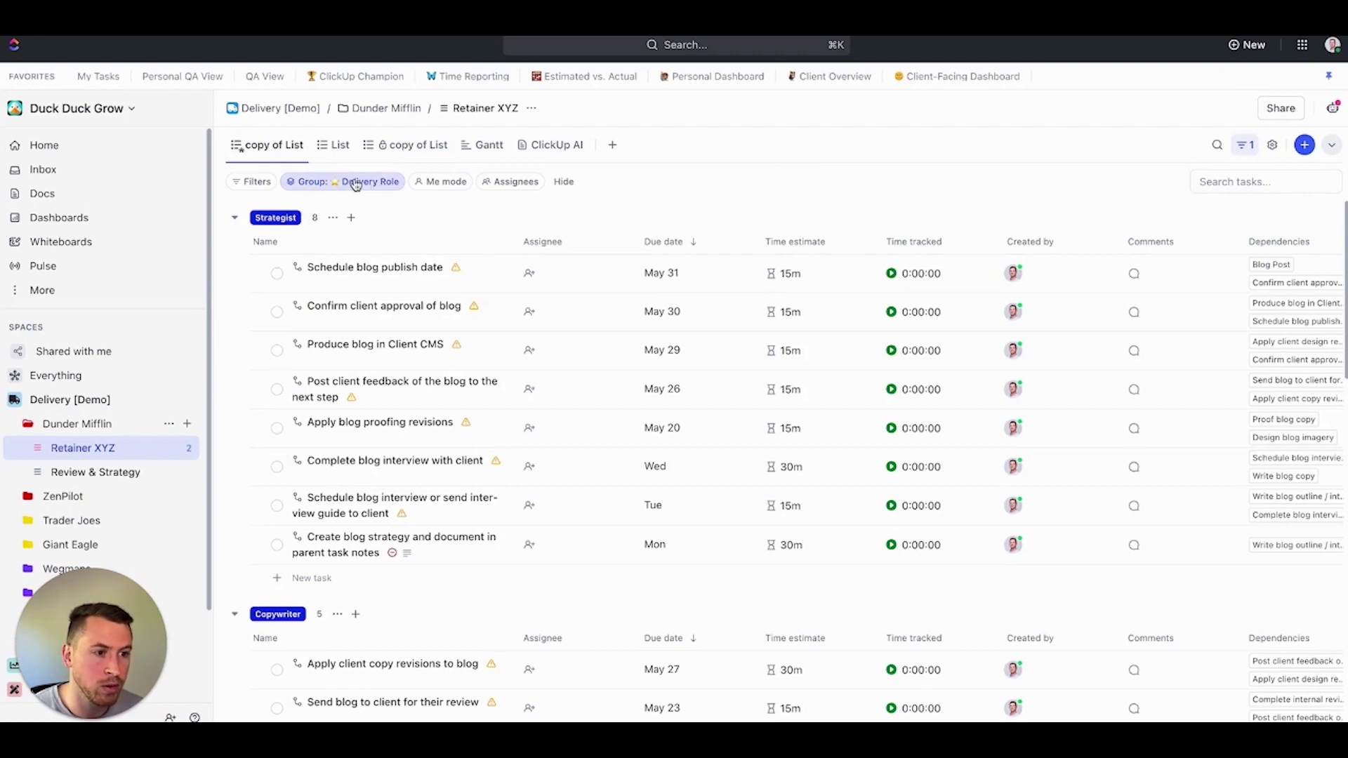
{"action": "left_click", "coordinate": [238, 243]}
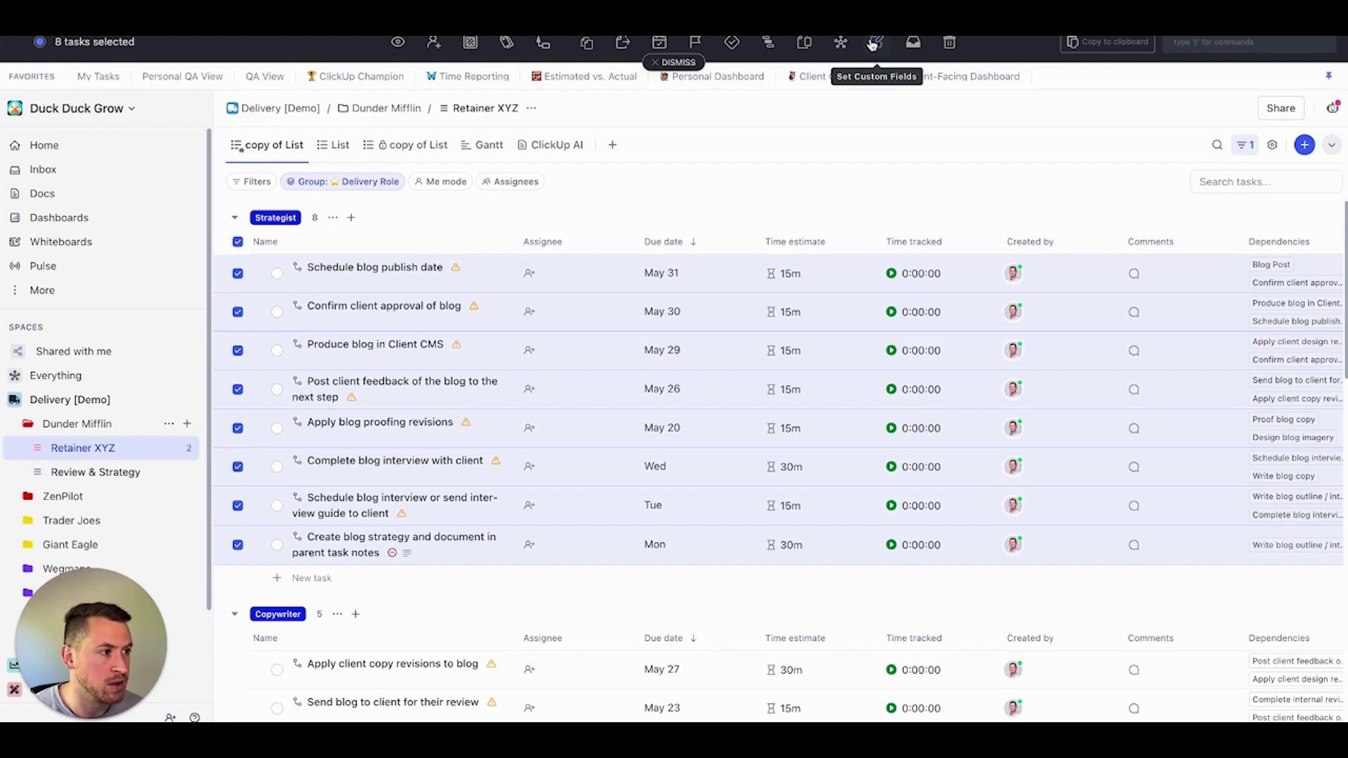
{"action": "left_click", "coordinate": [876, 44]}
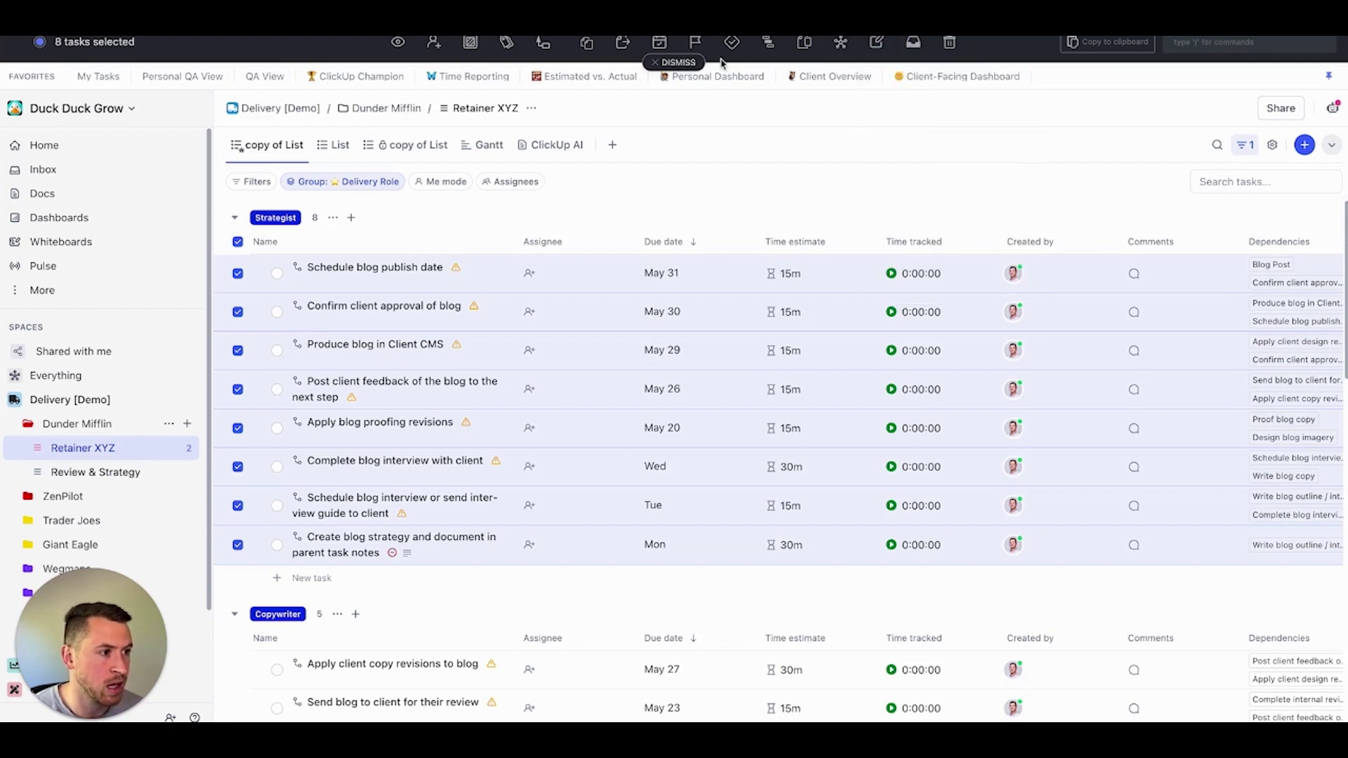
{"action": "left_click", "coordinate": [434, 43]}
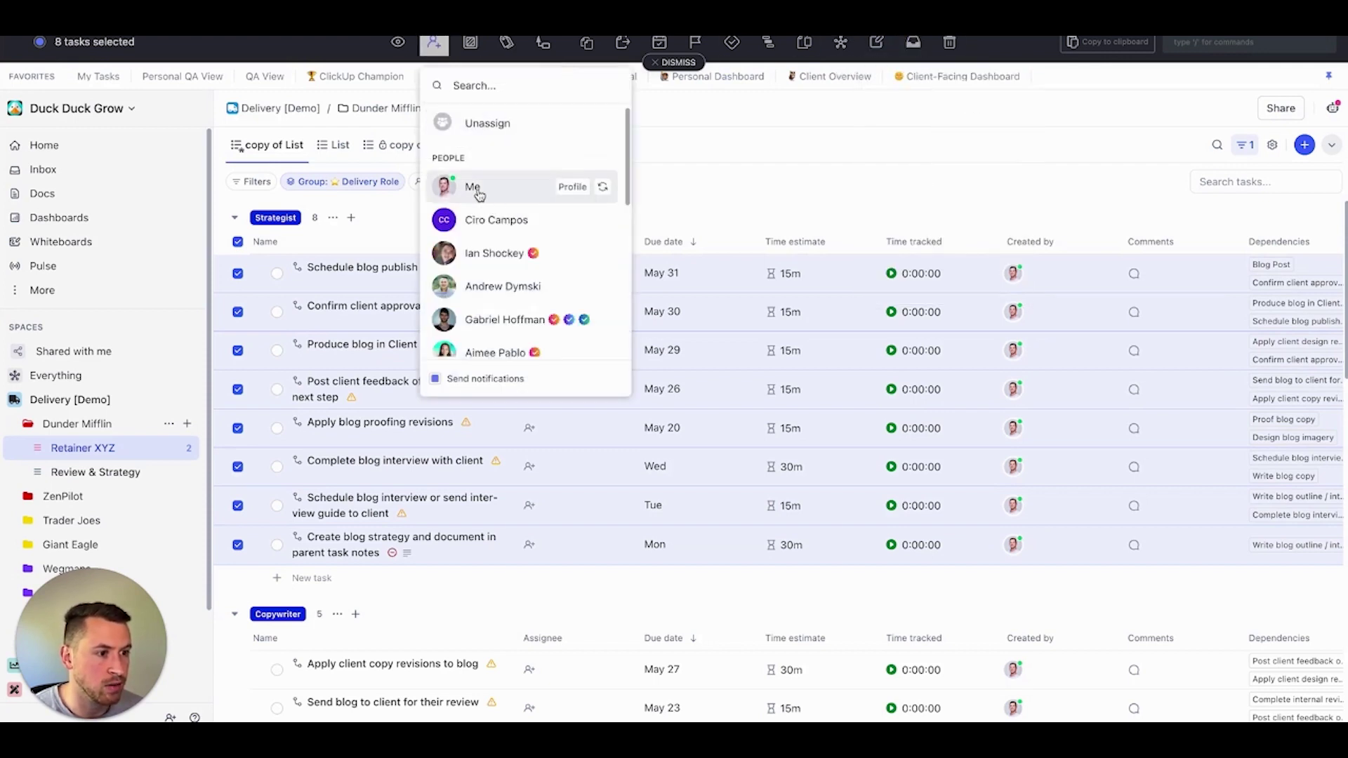
{"action": "left_click", "coordinate": [516, 204]}
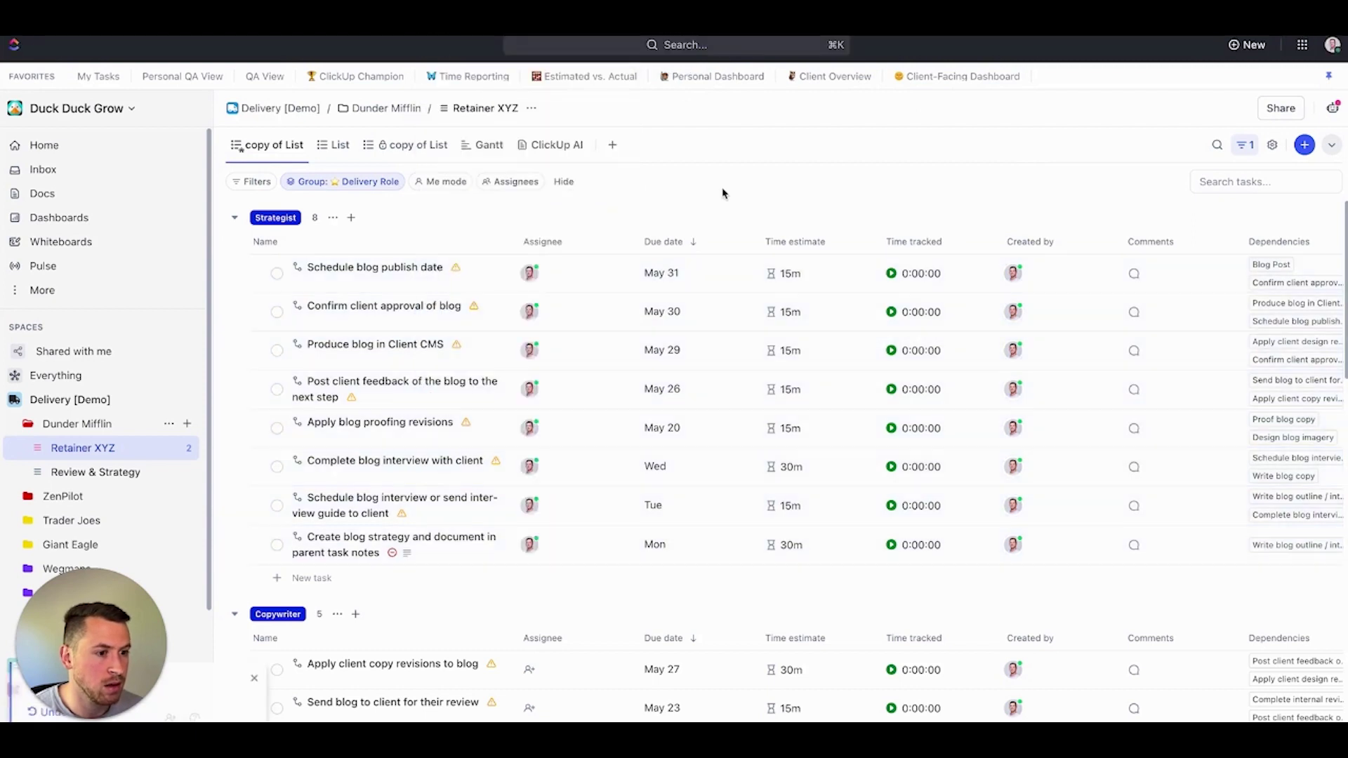
Review the subtask assignees under the Podcast Episode and Blog Post tasks in the List view.
{"action": "left_click", "coordinate": [340, 145]}
{"action": "scroll", "coordinate": [365, 317], "scroll_direction": "down", "scroll_amount": 1}
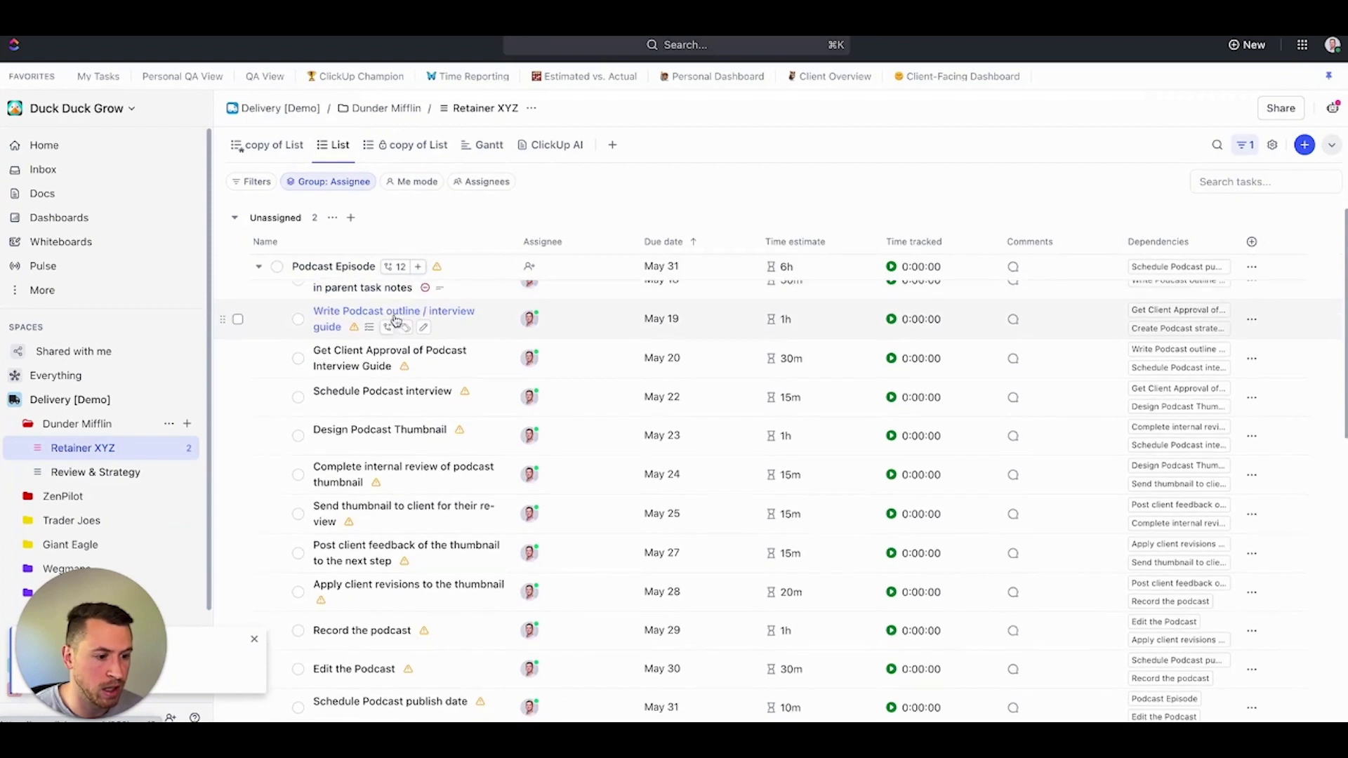
{"action": "scroll", "coordinate": [364, 318], "scroll_direction": "down", "scroll_amount": 7}
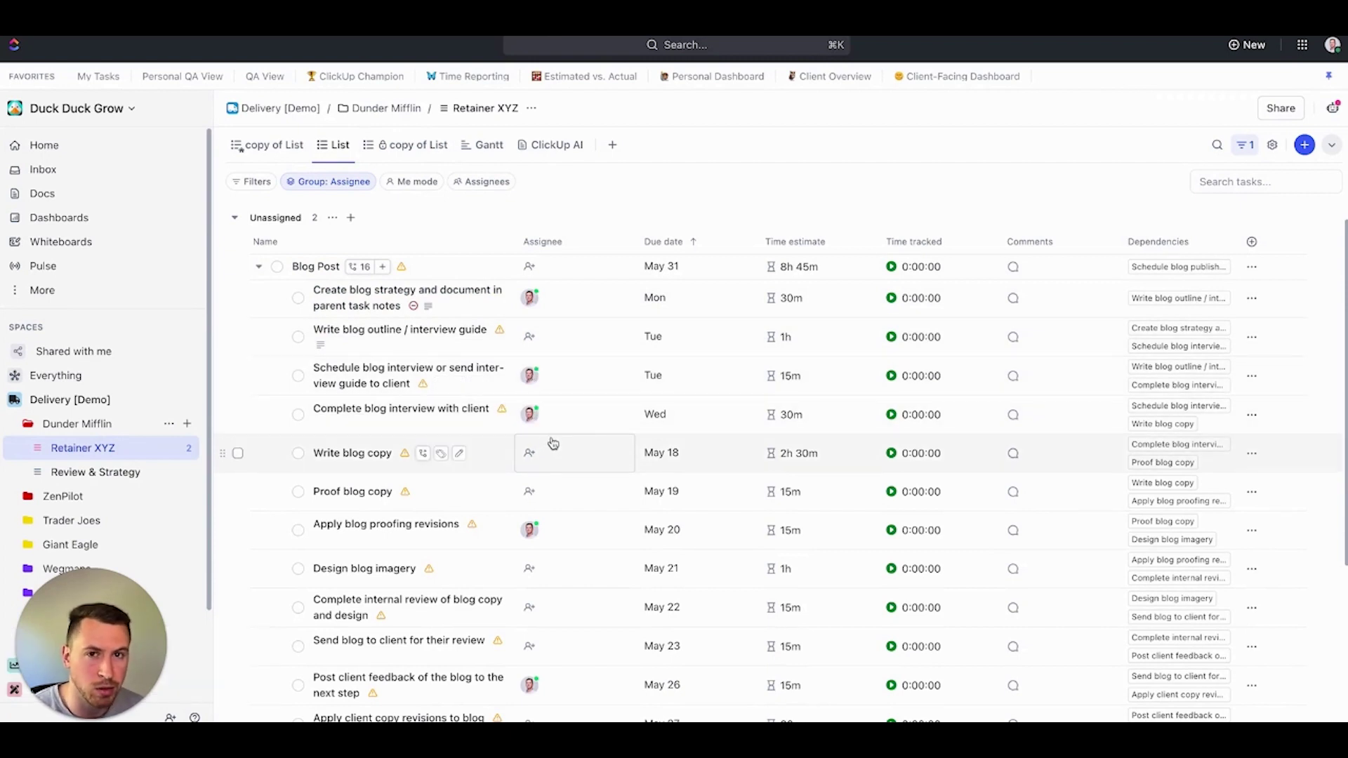
Return to the view grouped by Delivery Role and select all tasks in the Copywriter group.
{"action": "left_click", "coordinate": [273, 145]}
{"action": "scroll", "coordinate": [378, 303], "scroll_direction": "down", "scroll_amount": 2}
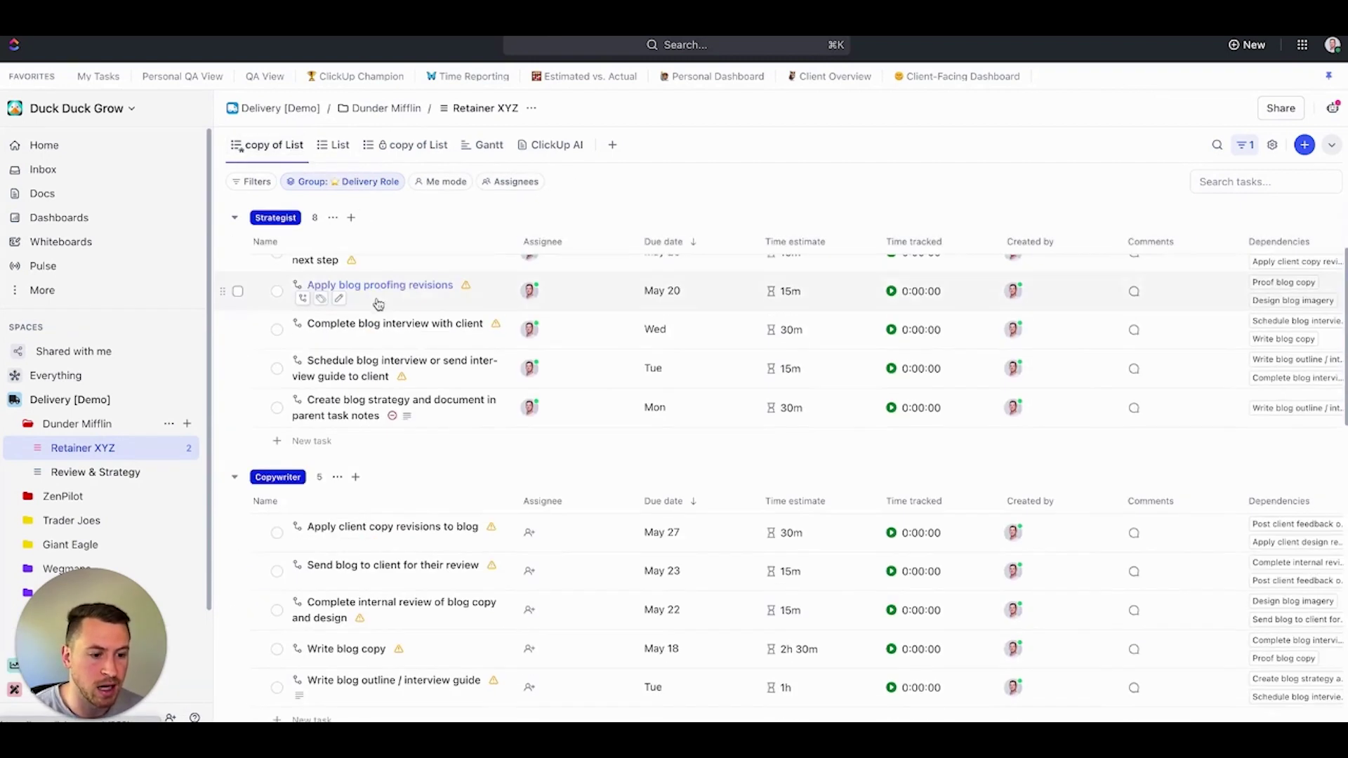
{"action": "left_click", "coordinate": [237, 500]}
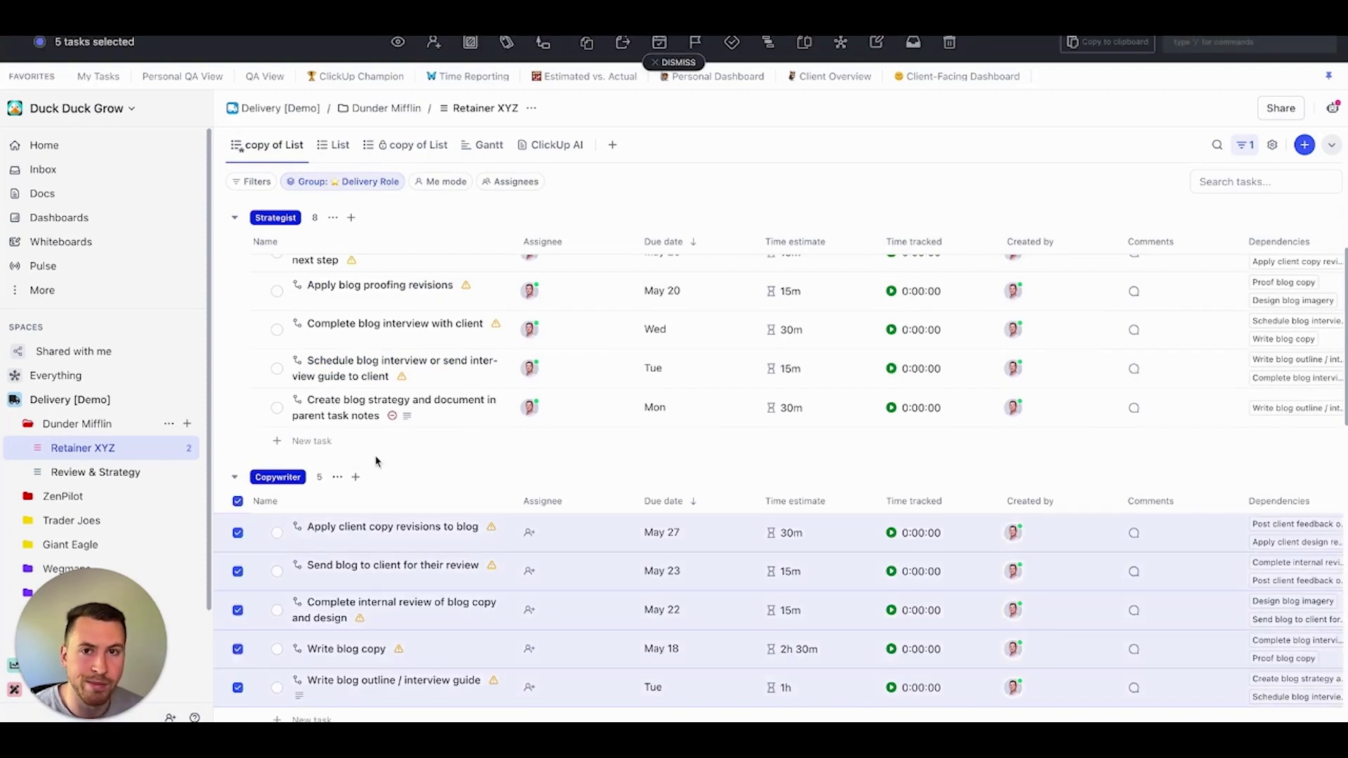